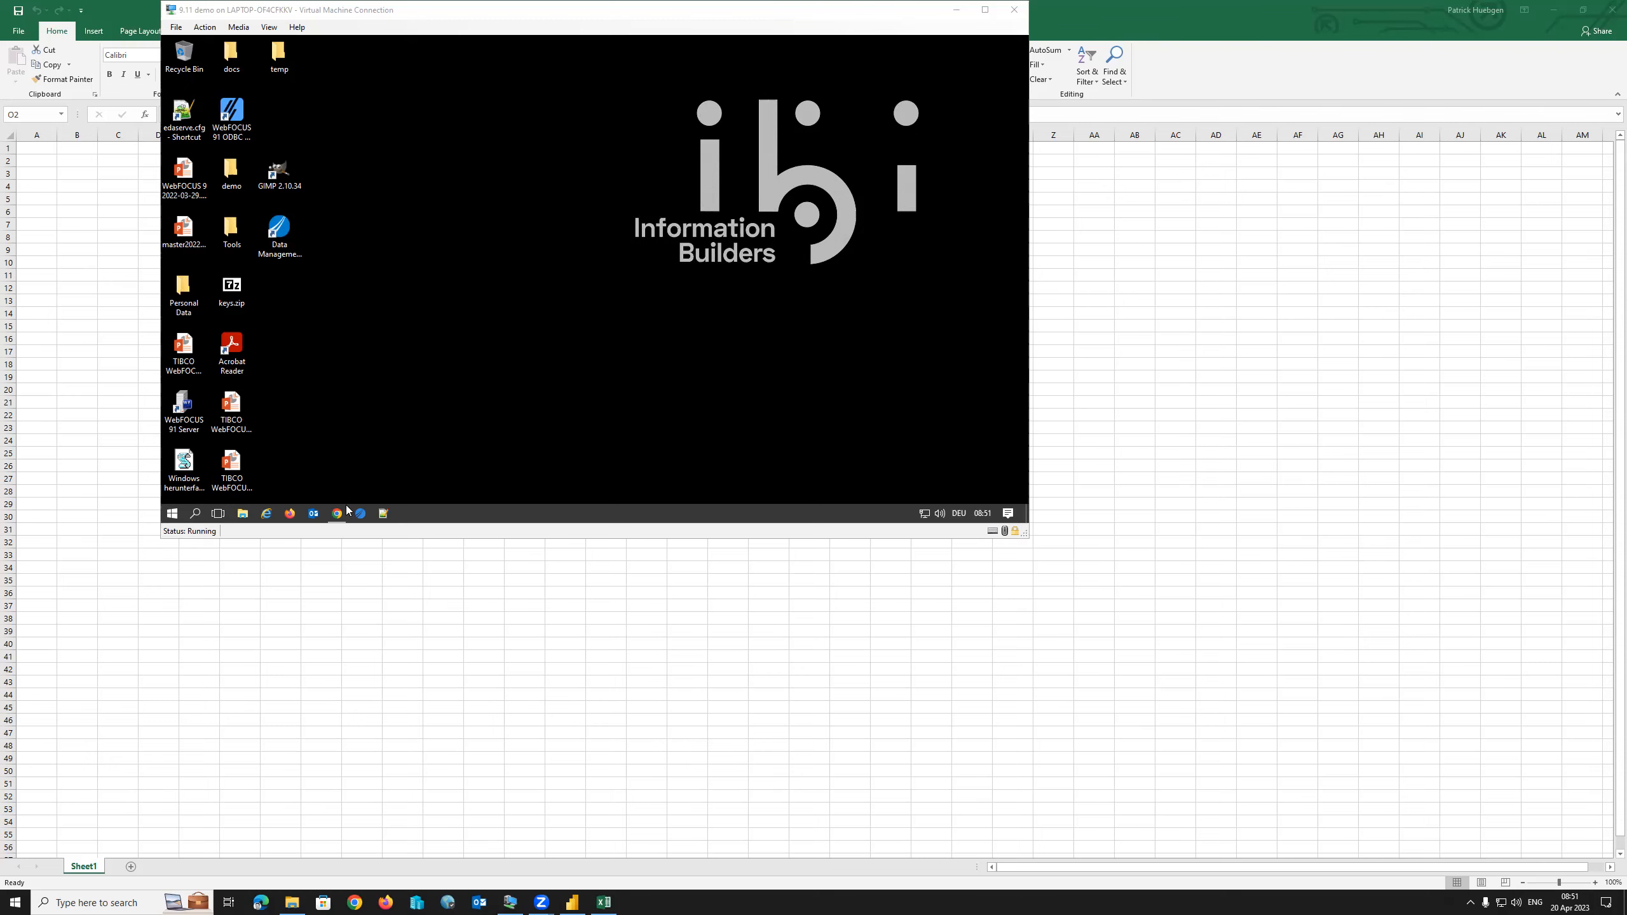
Show the WebFOCUS Reporting Server console in the VM and bring the disk1 installer folder forward.
left_click(337, 516)
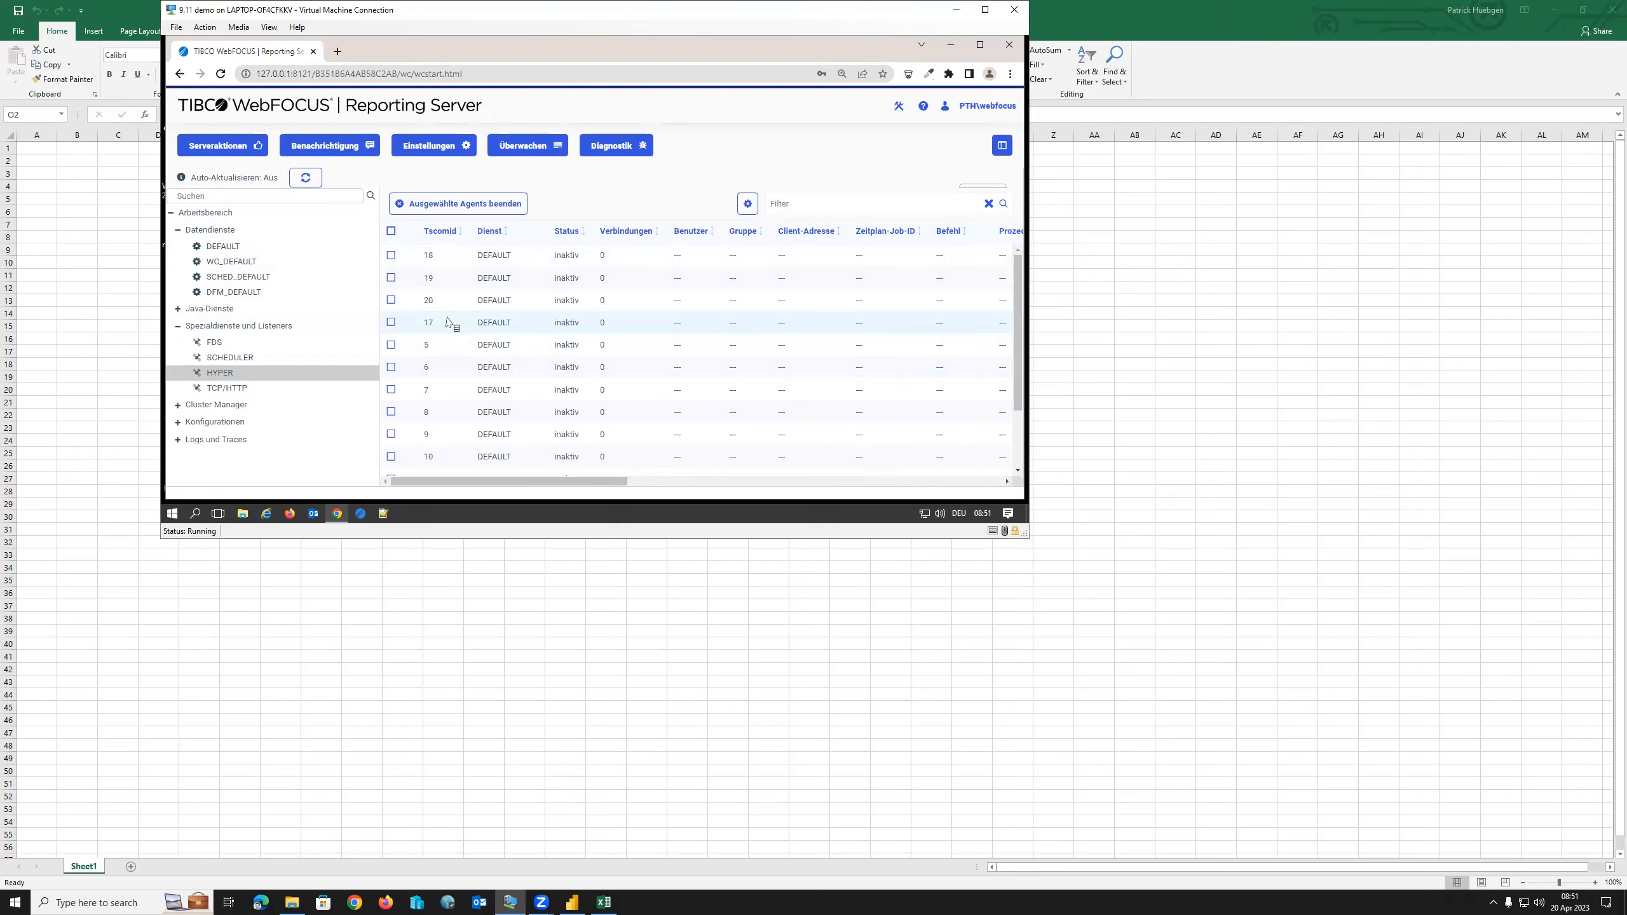
left_click(294, 902)
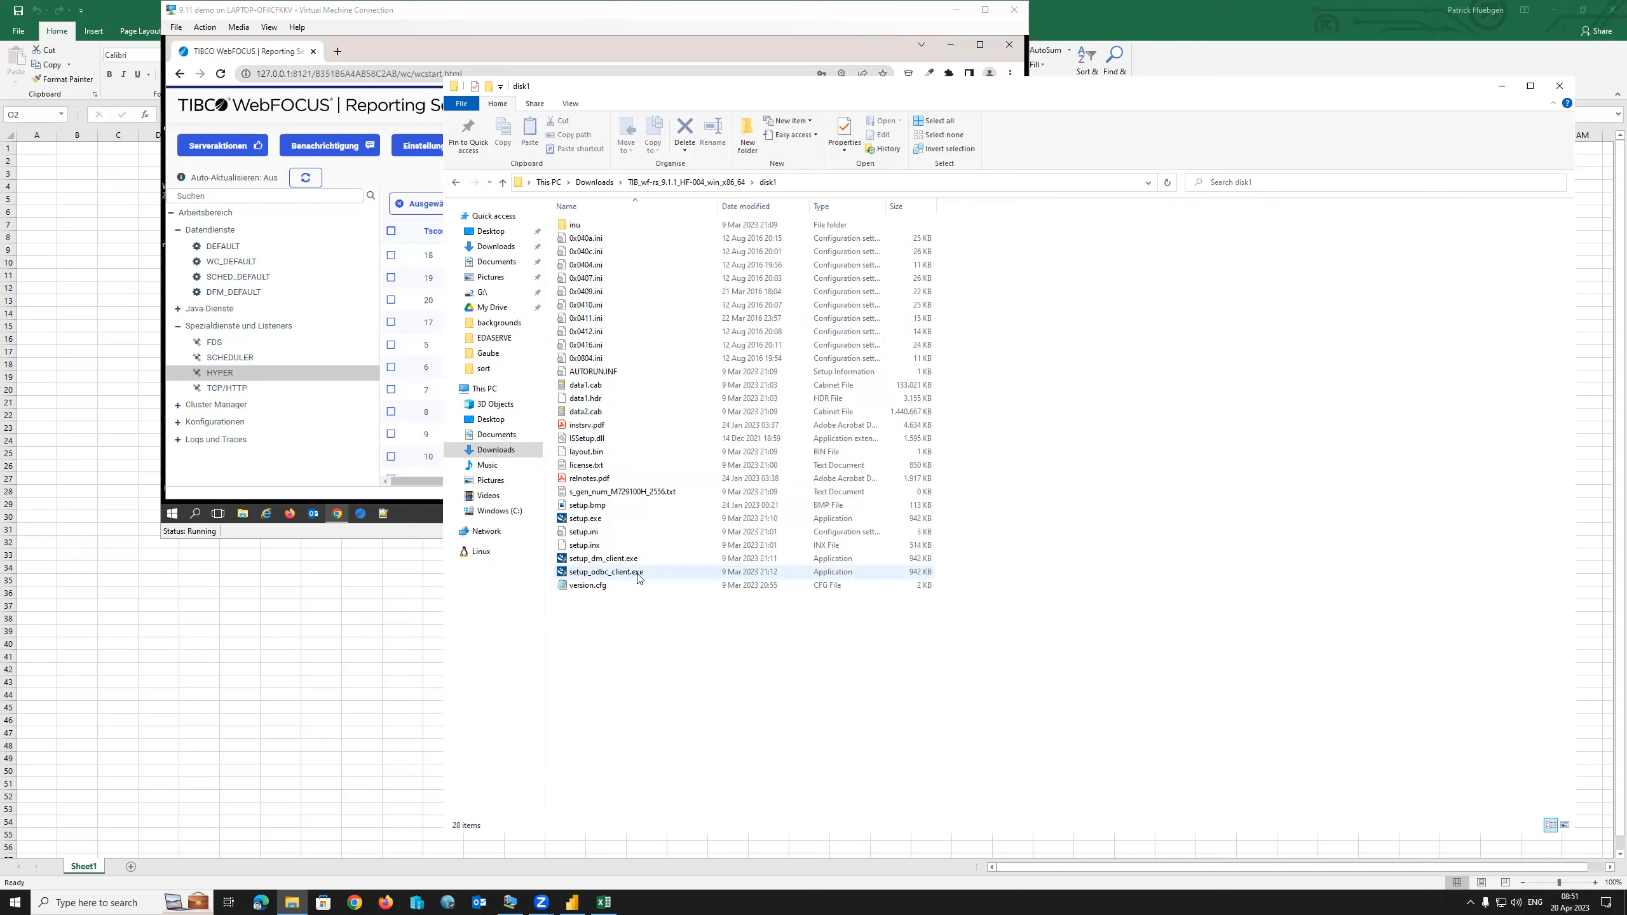
Launch setup_odbc_client.exe with English as the language and confirm installing the WebFOCUS ODBC 91 Client.
left_click(601, 574)
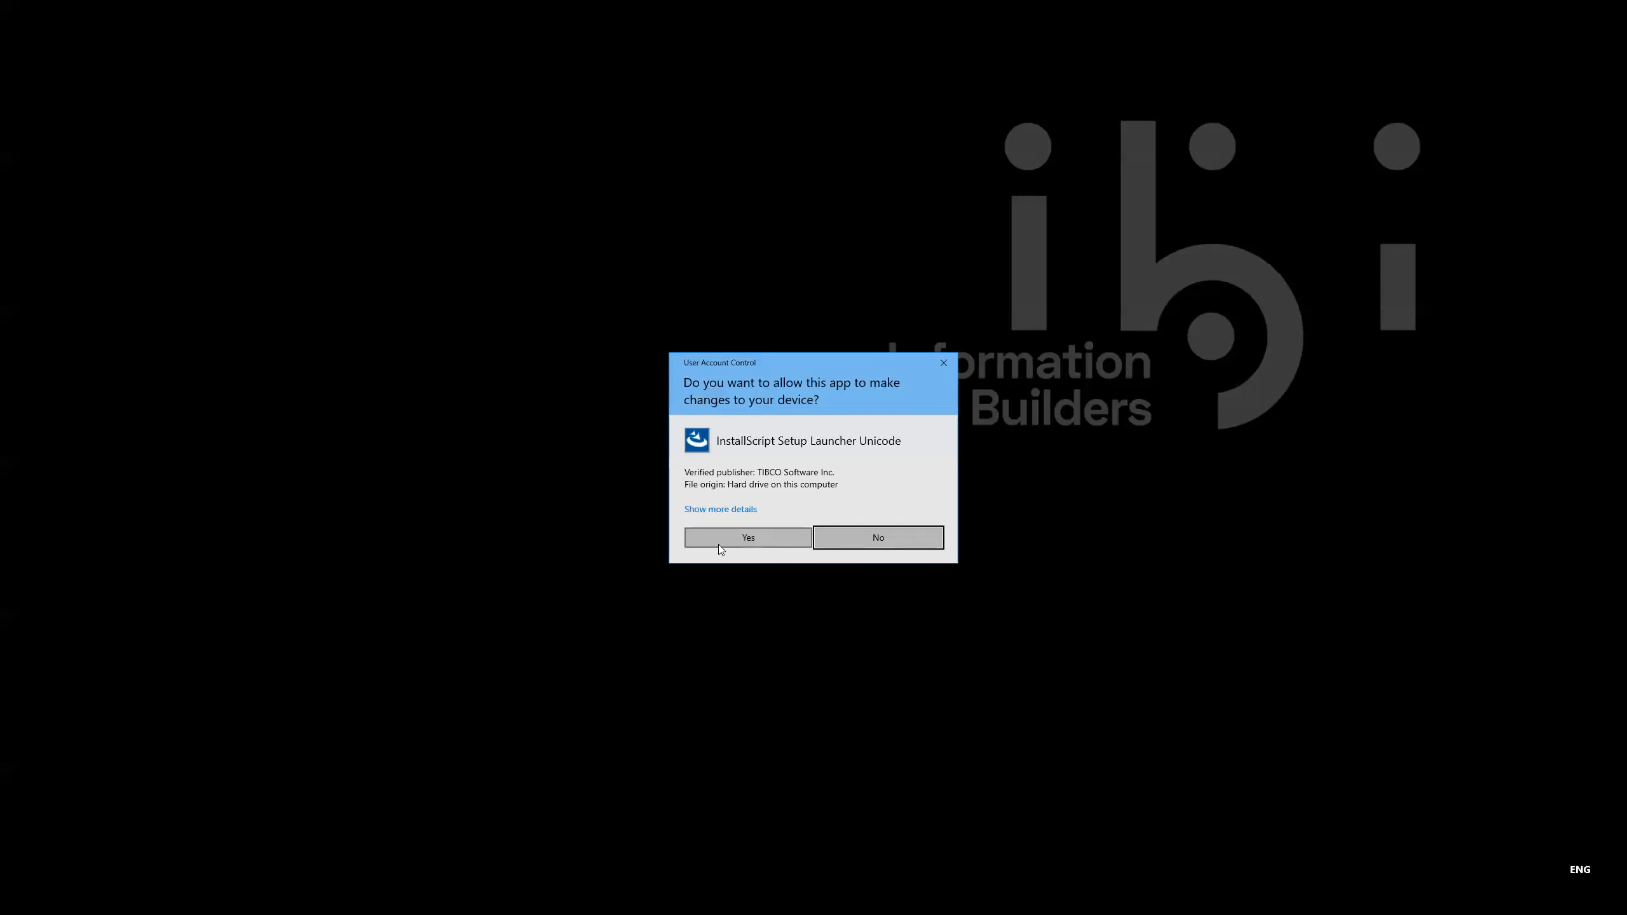
left_click(736, 540)
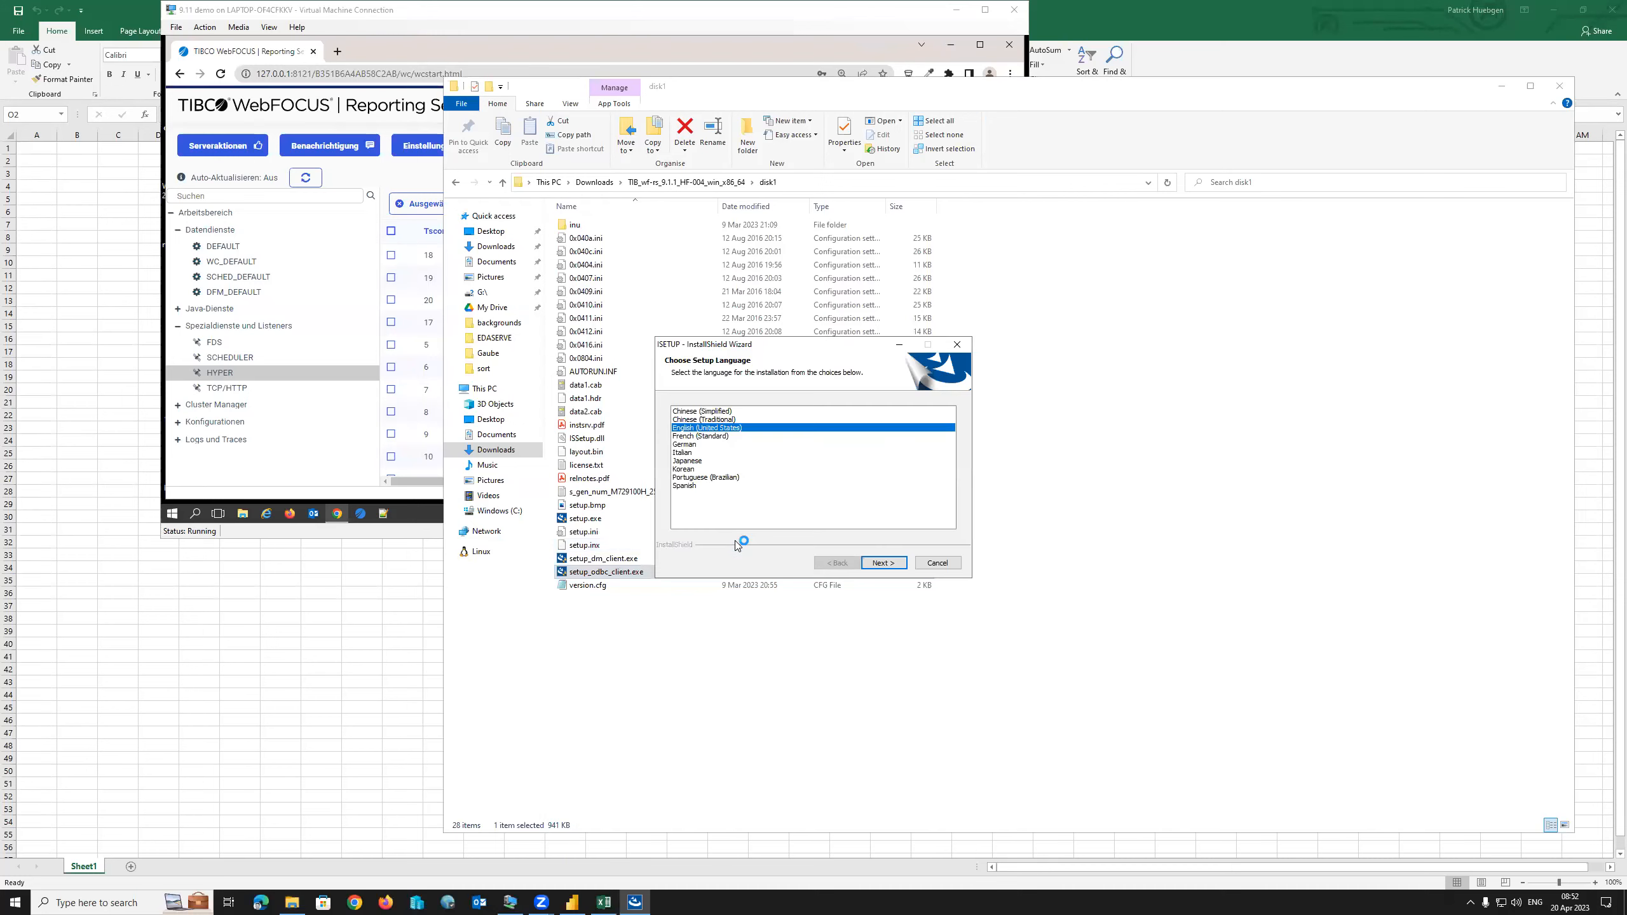
left_click(896, 569)
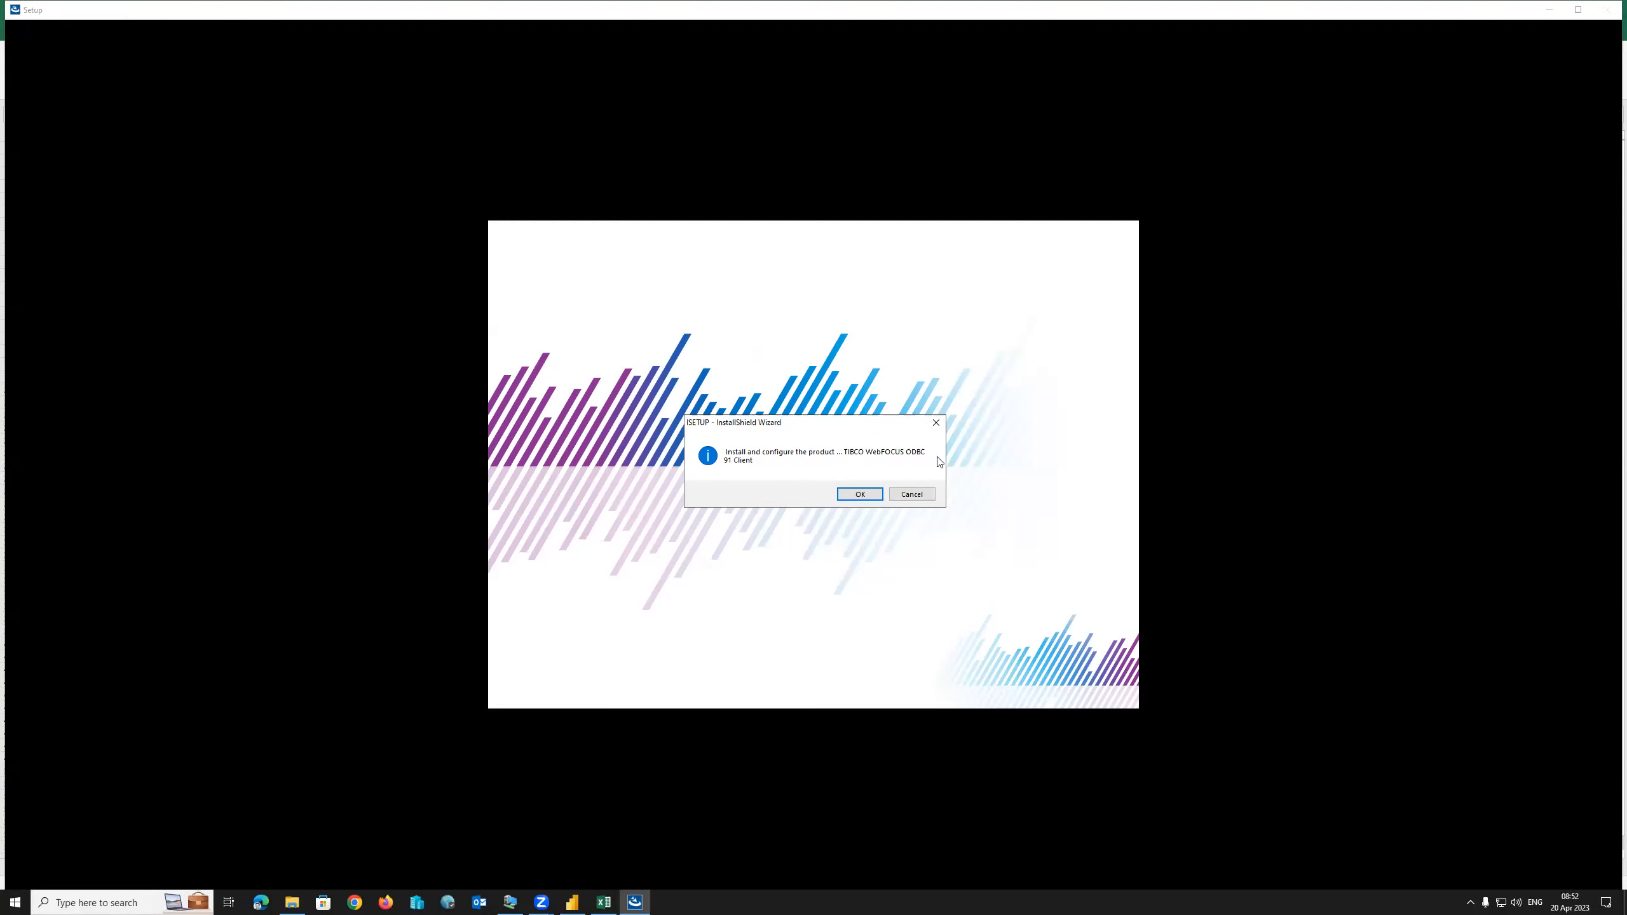
left_click(860, 494)
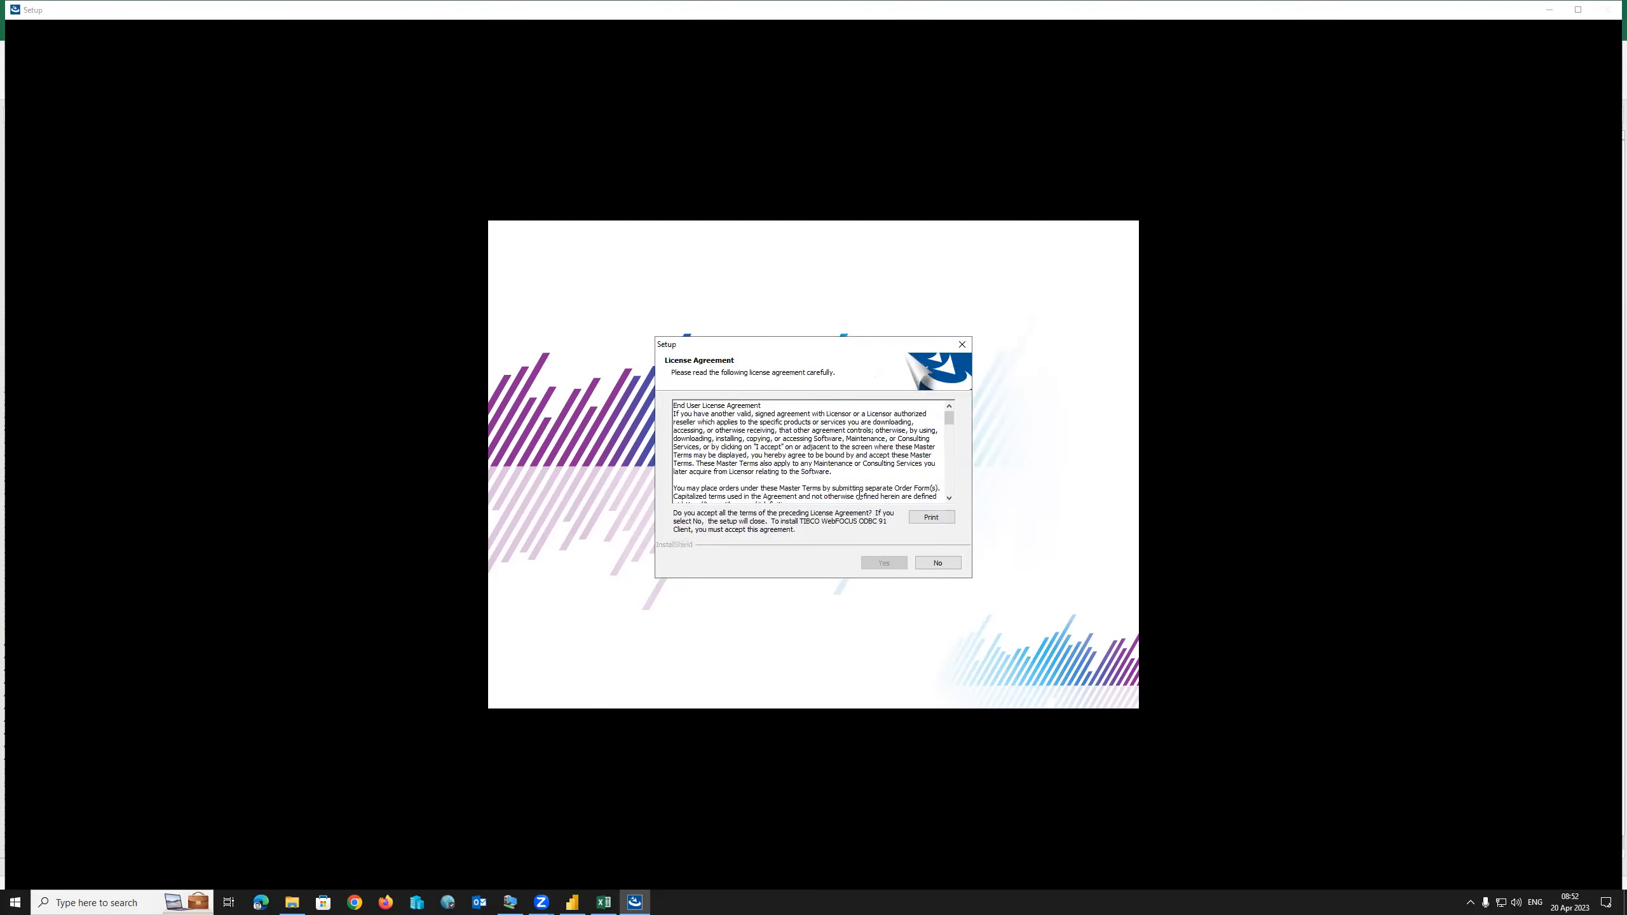
Accept the license and install the WebFOCUS ODBC 91 Client with the default program folder and root.
left_click_drag(949, 425, 959, 501)
left_click(883, 563)
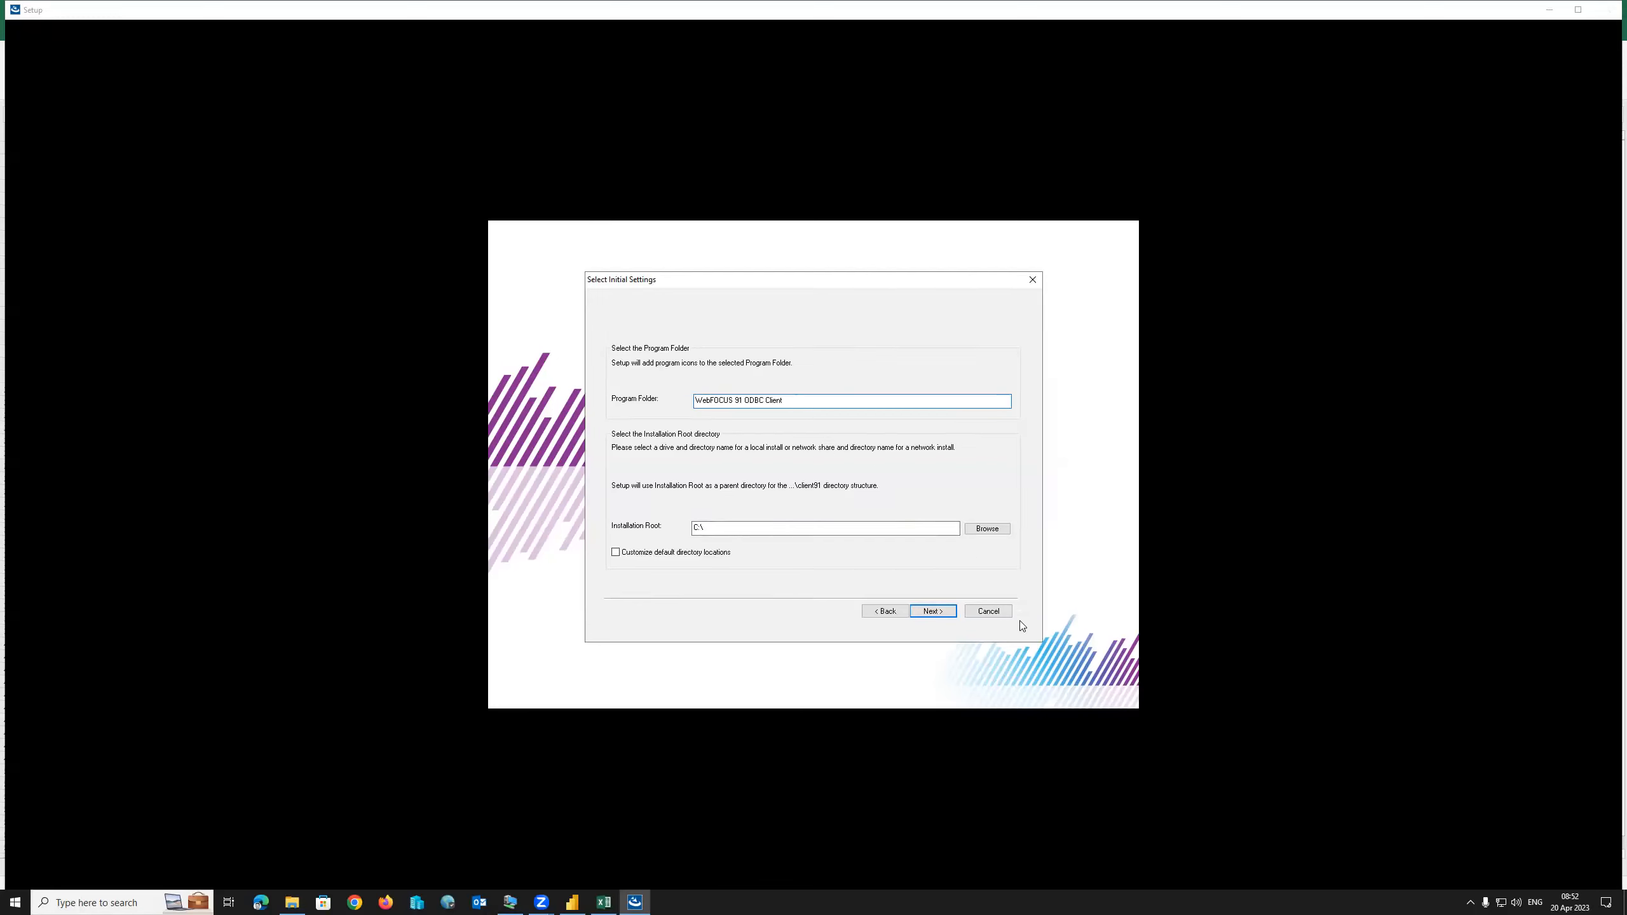
left_click(930, 614)
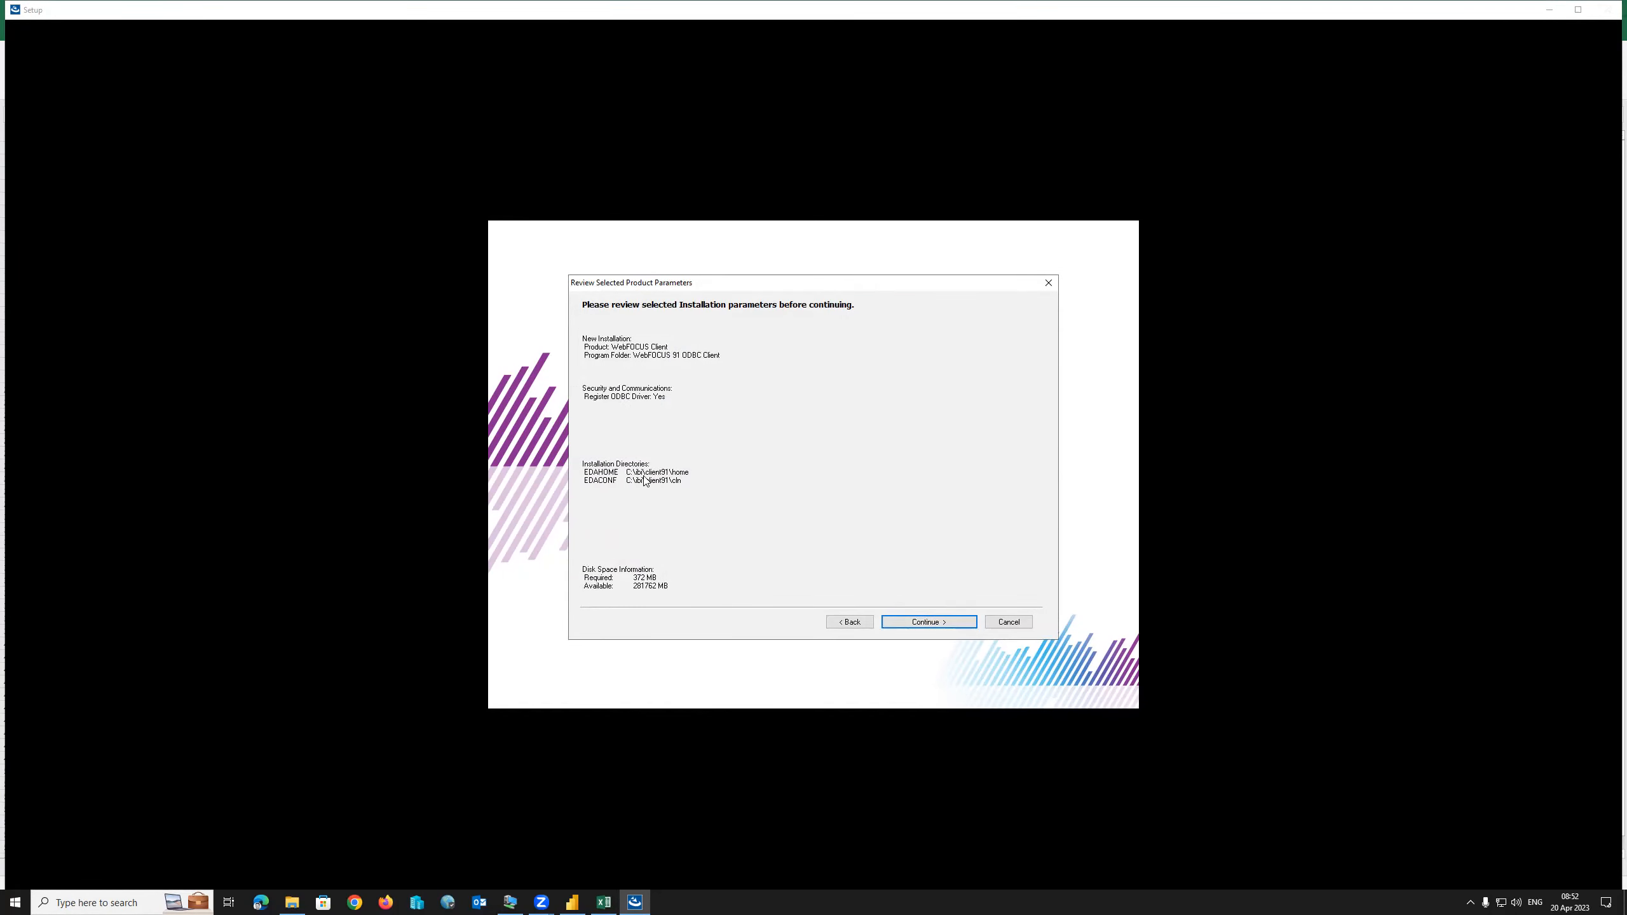
left_click(923, 622)
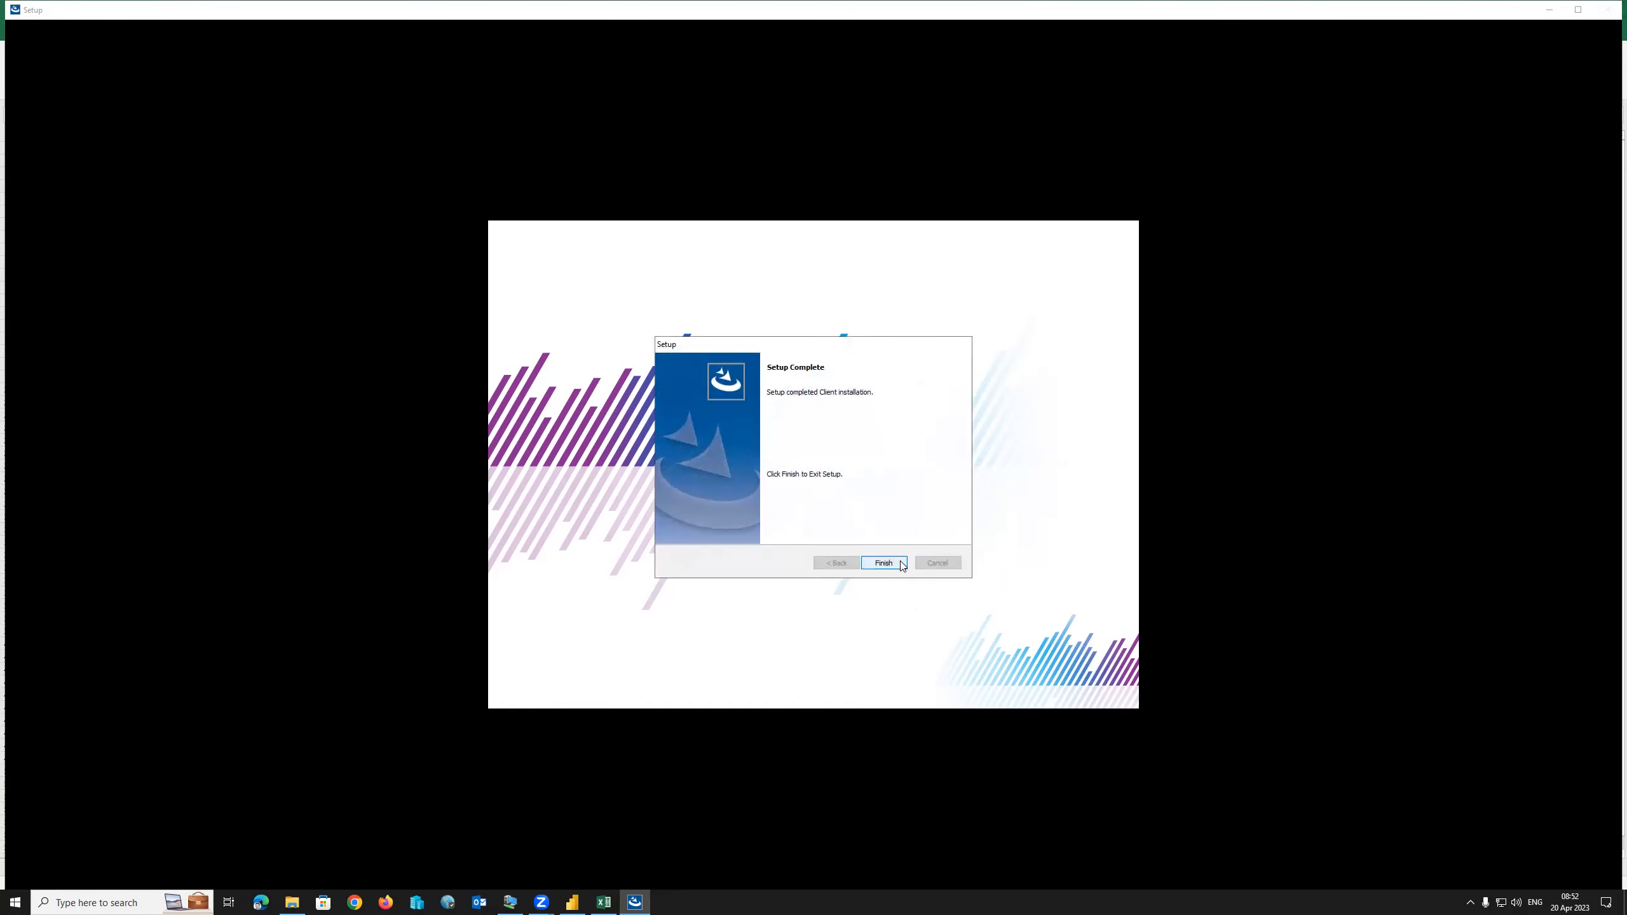
left_click(884, 563)
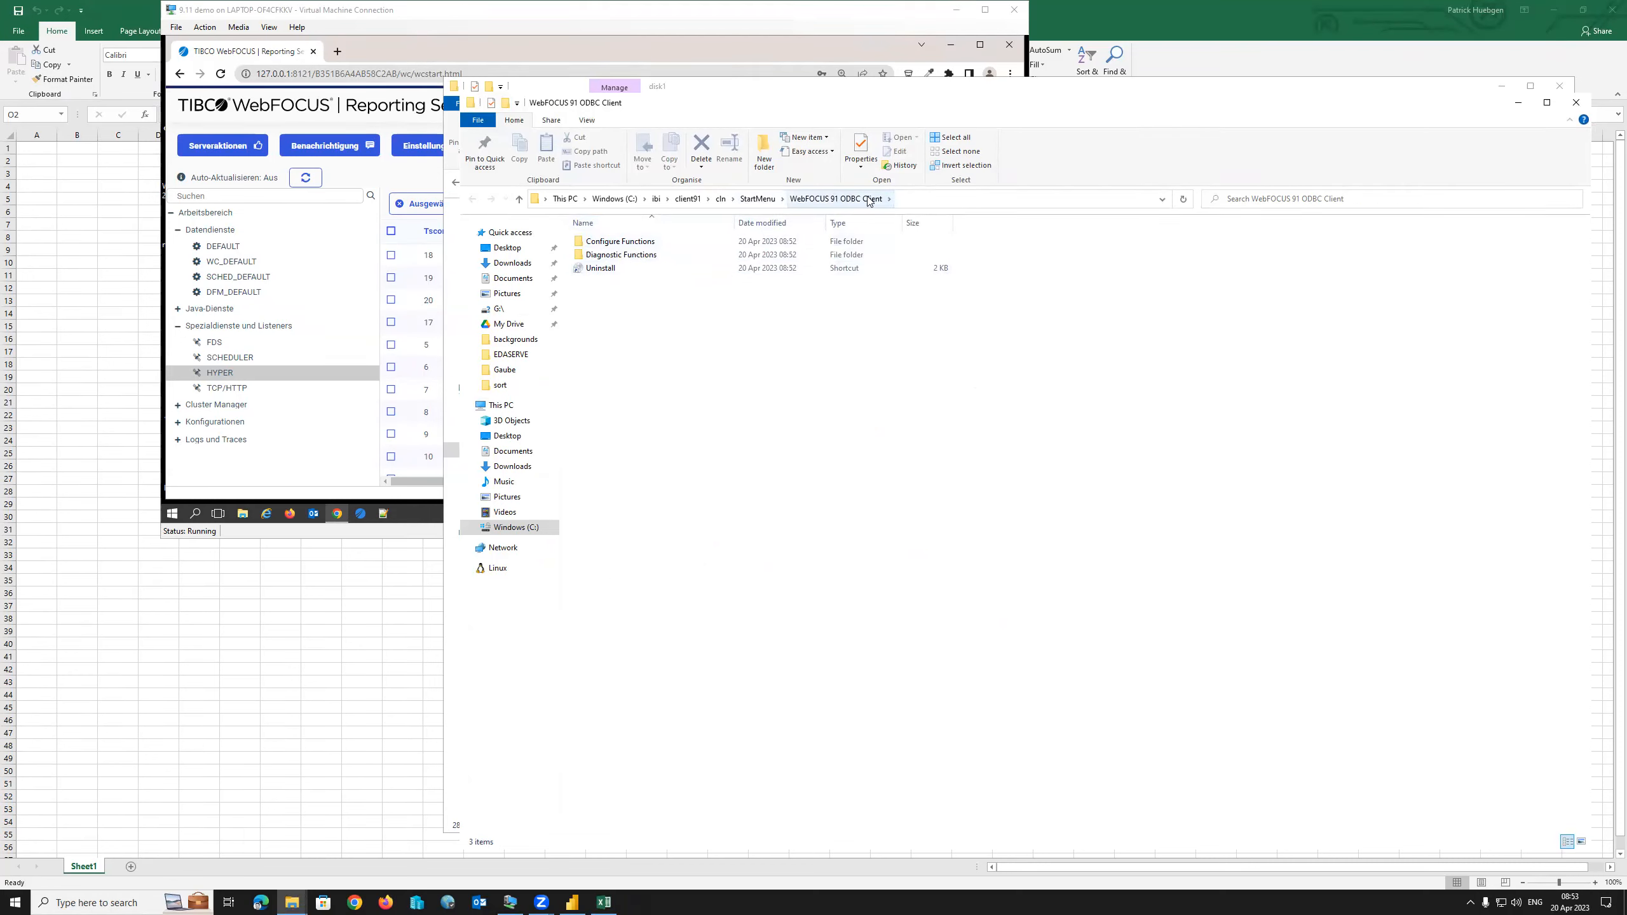
Browse the Diagnostic Functions and Configure Functions folders, then close the Configure Functions window.
double_click(641, 255)
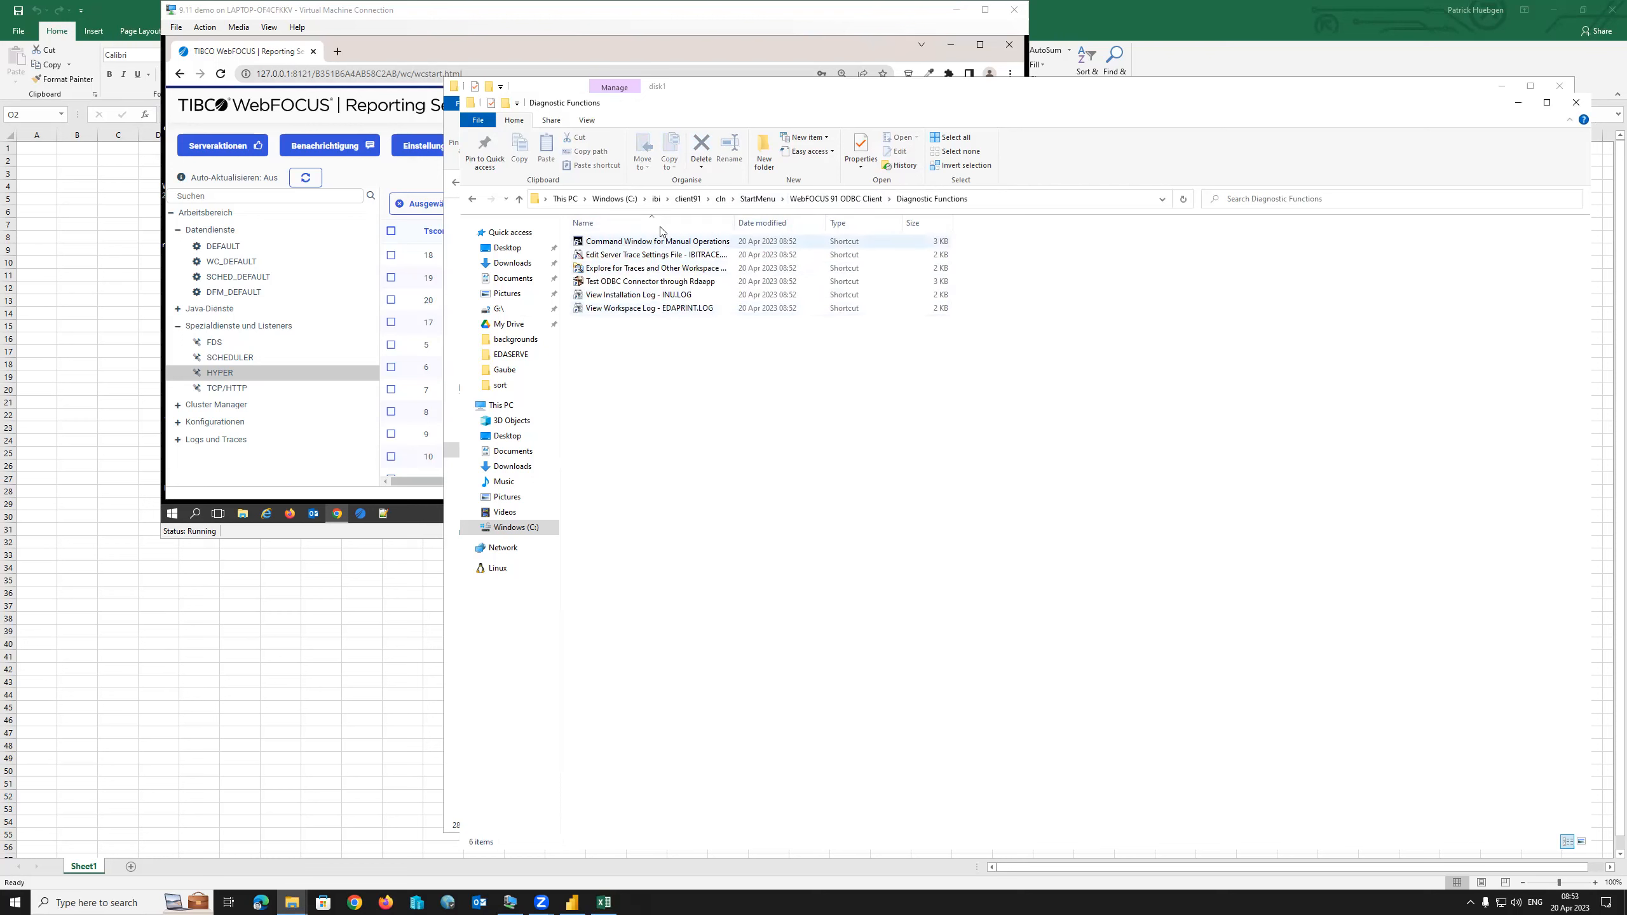
left_click(833, 200)
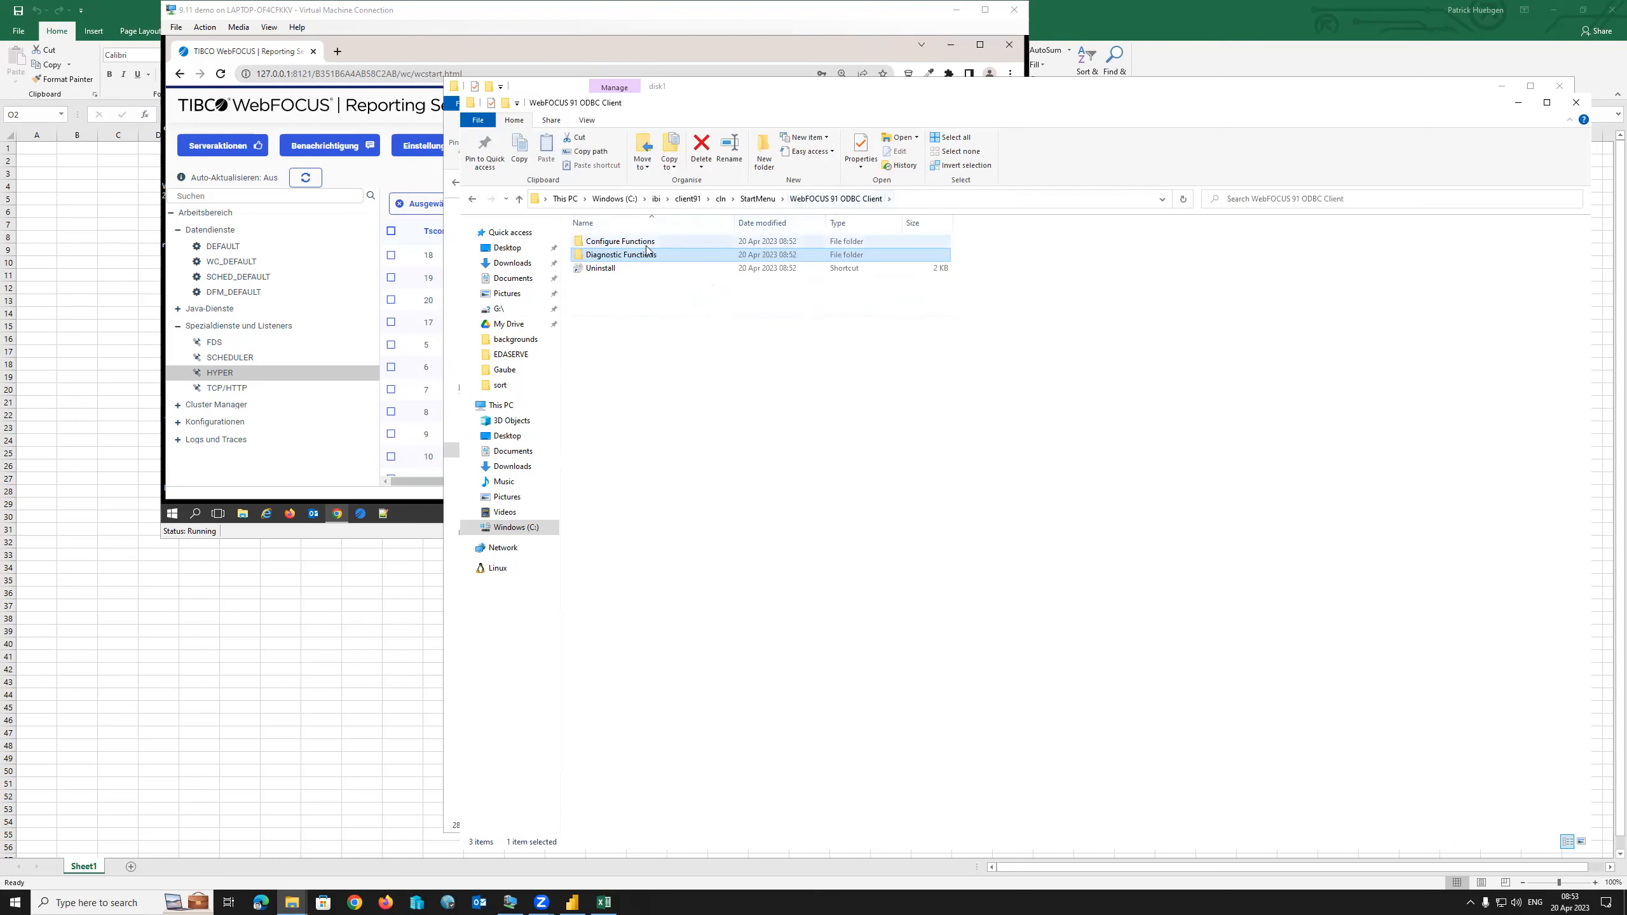
double_click(619, 241)
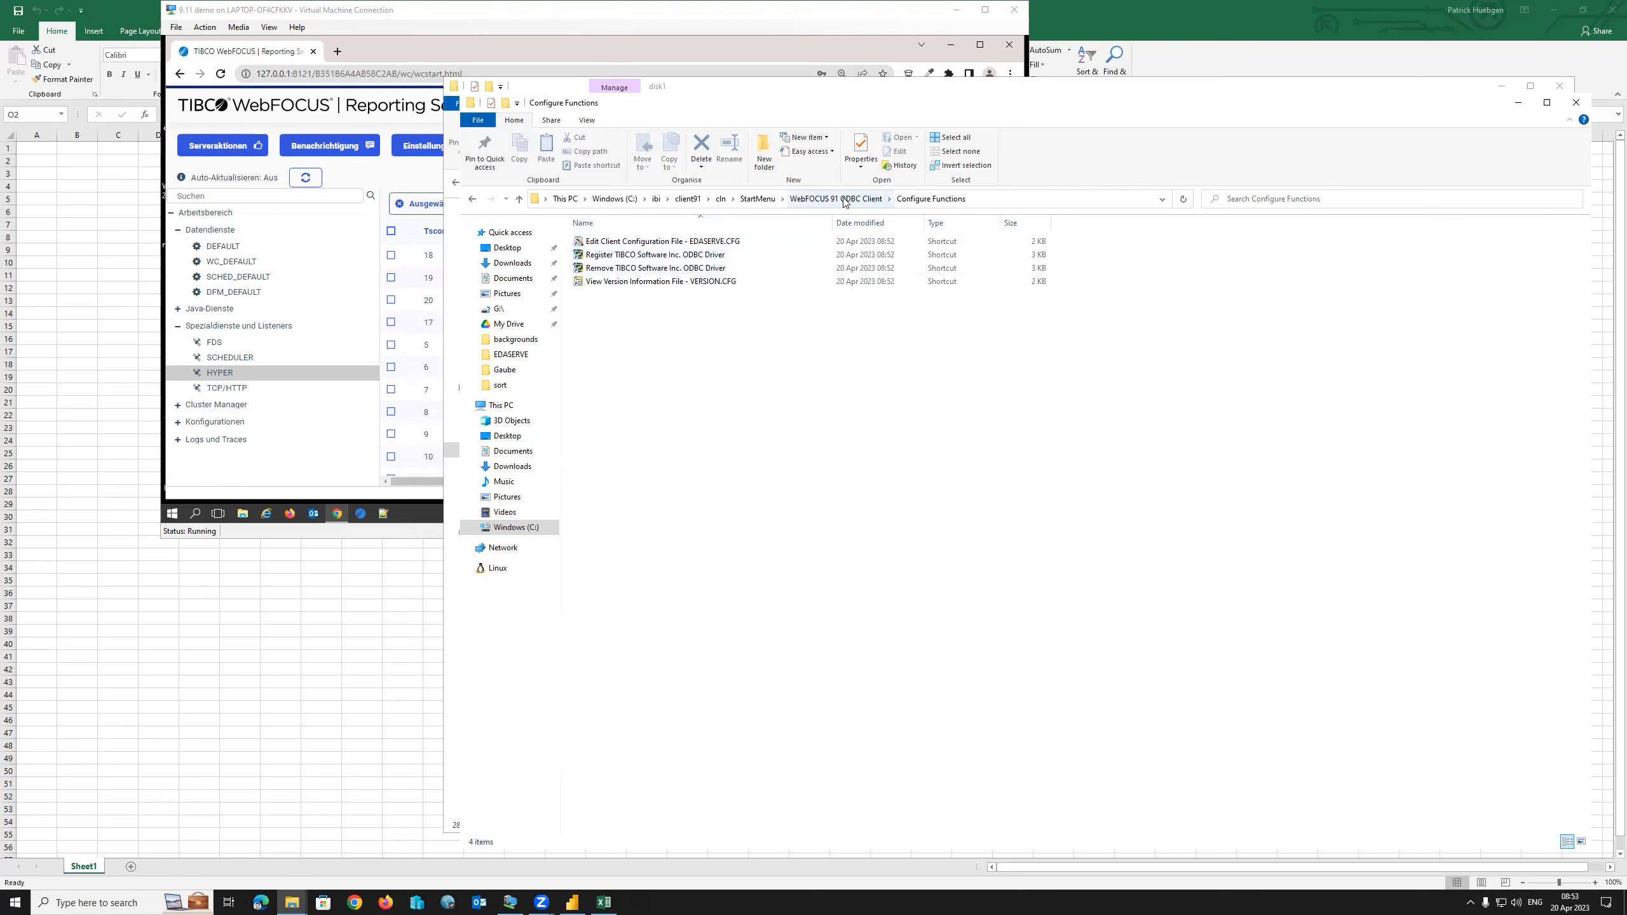
left_click(1575, 102)
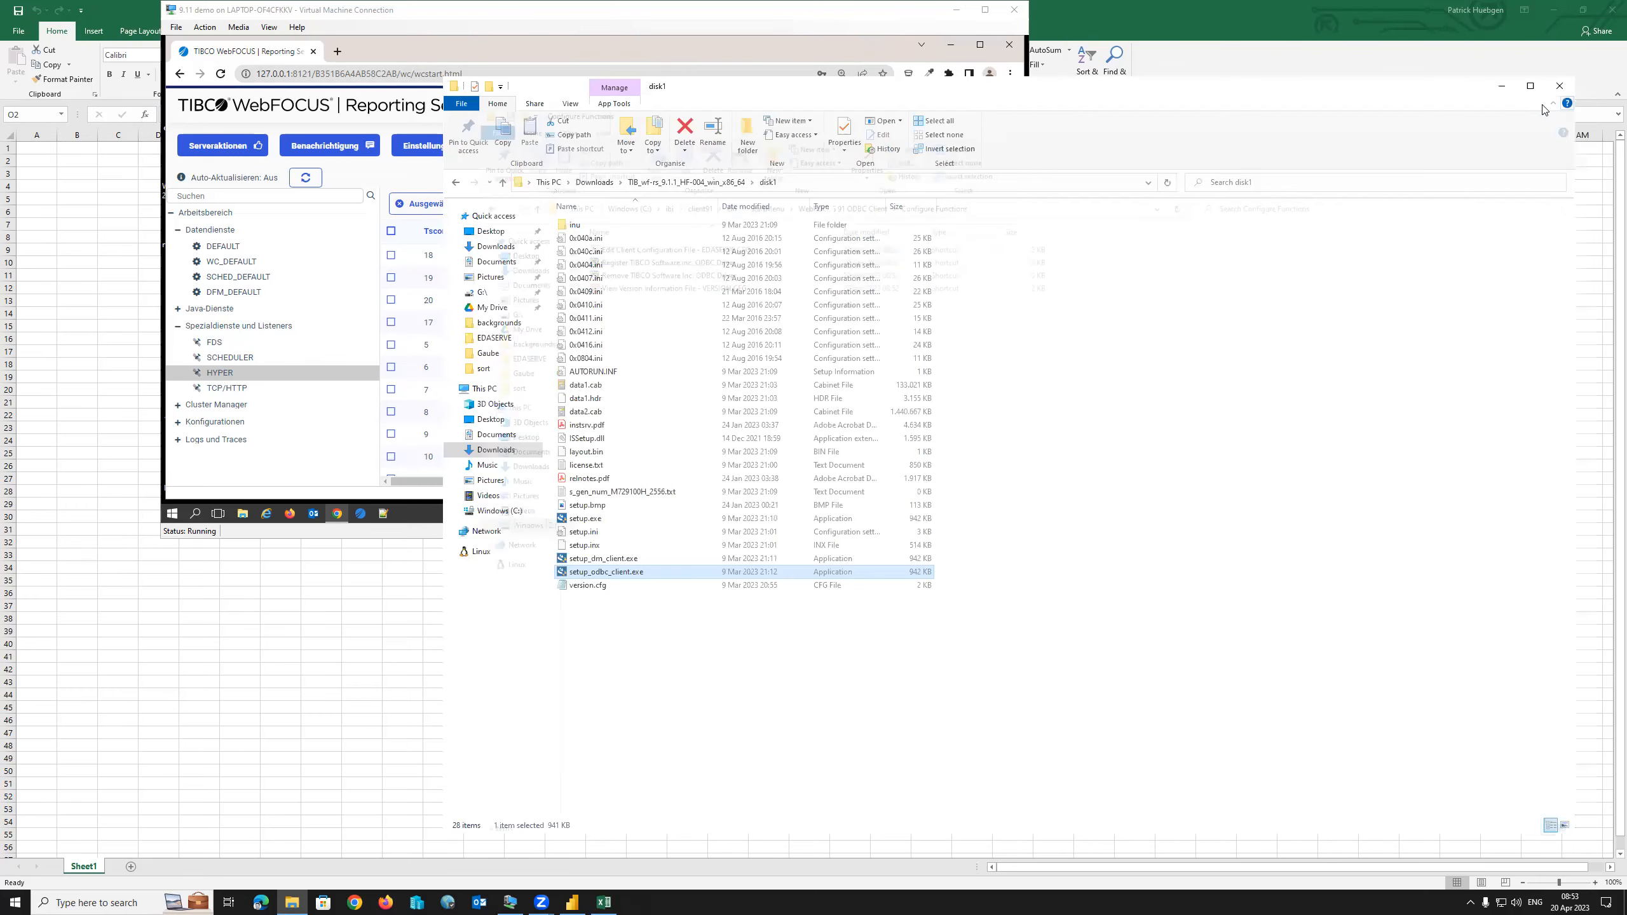
left_click(97, 901)
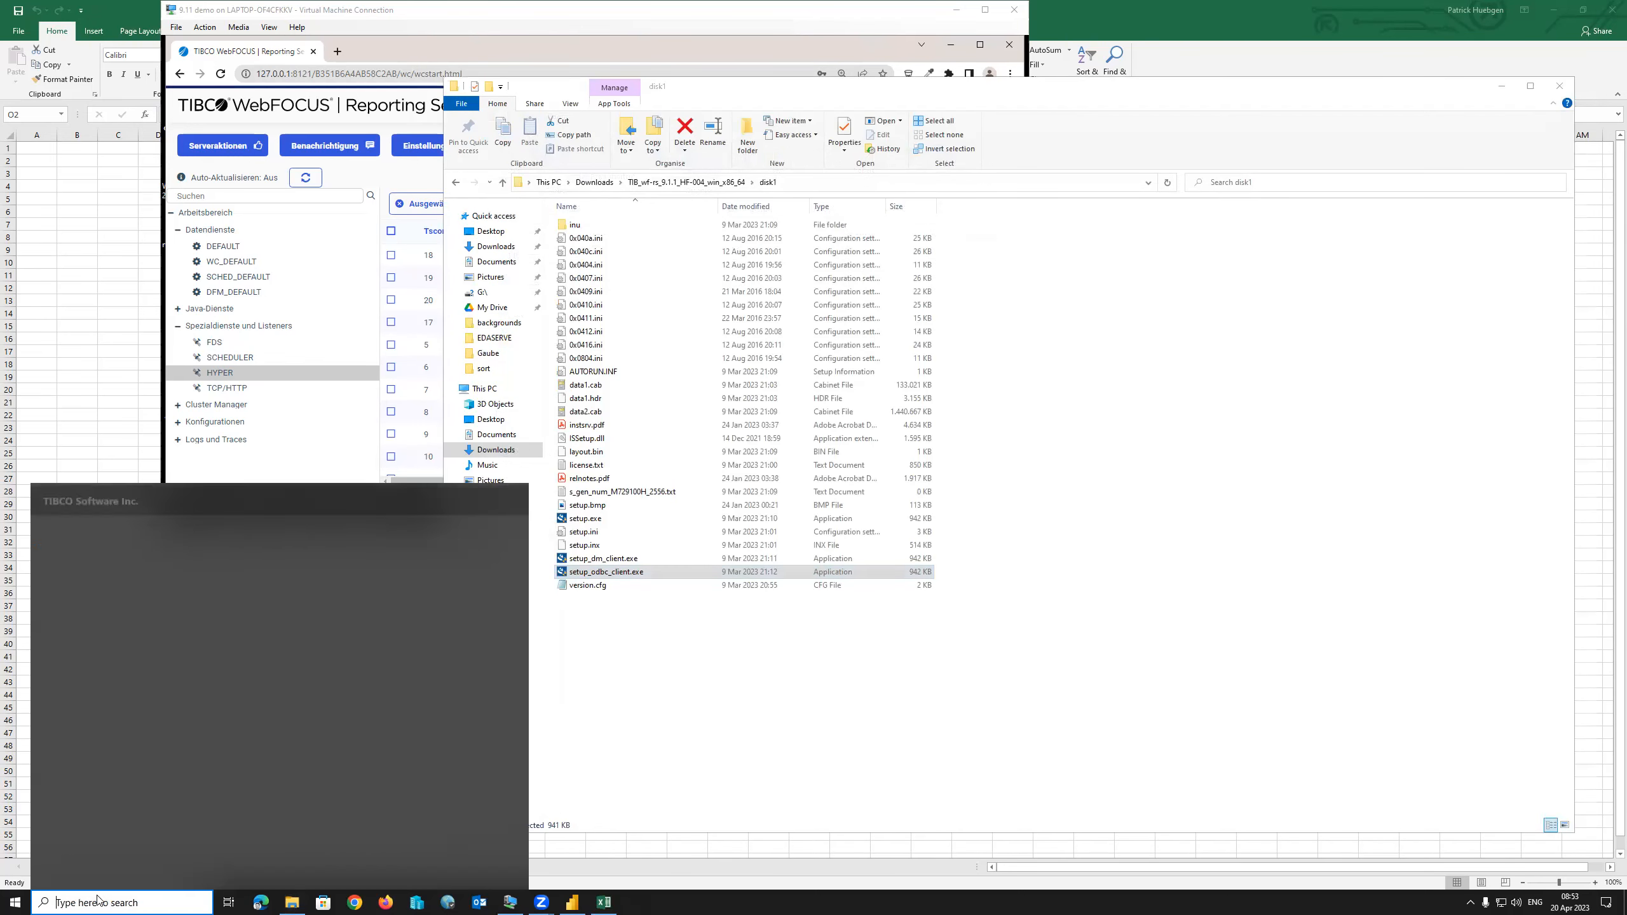
Open ODBC Data Sources (64-bit) and remove the WebFOCUS911 system data source.
type("odbc")
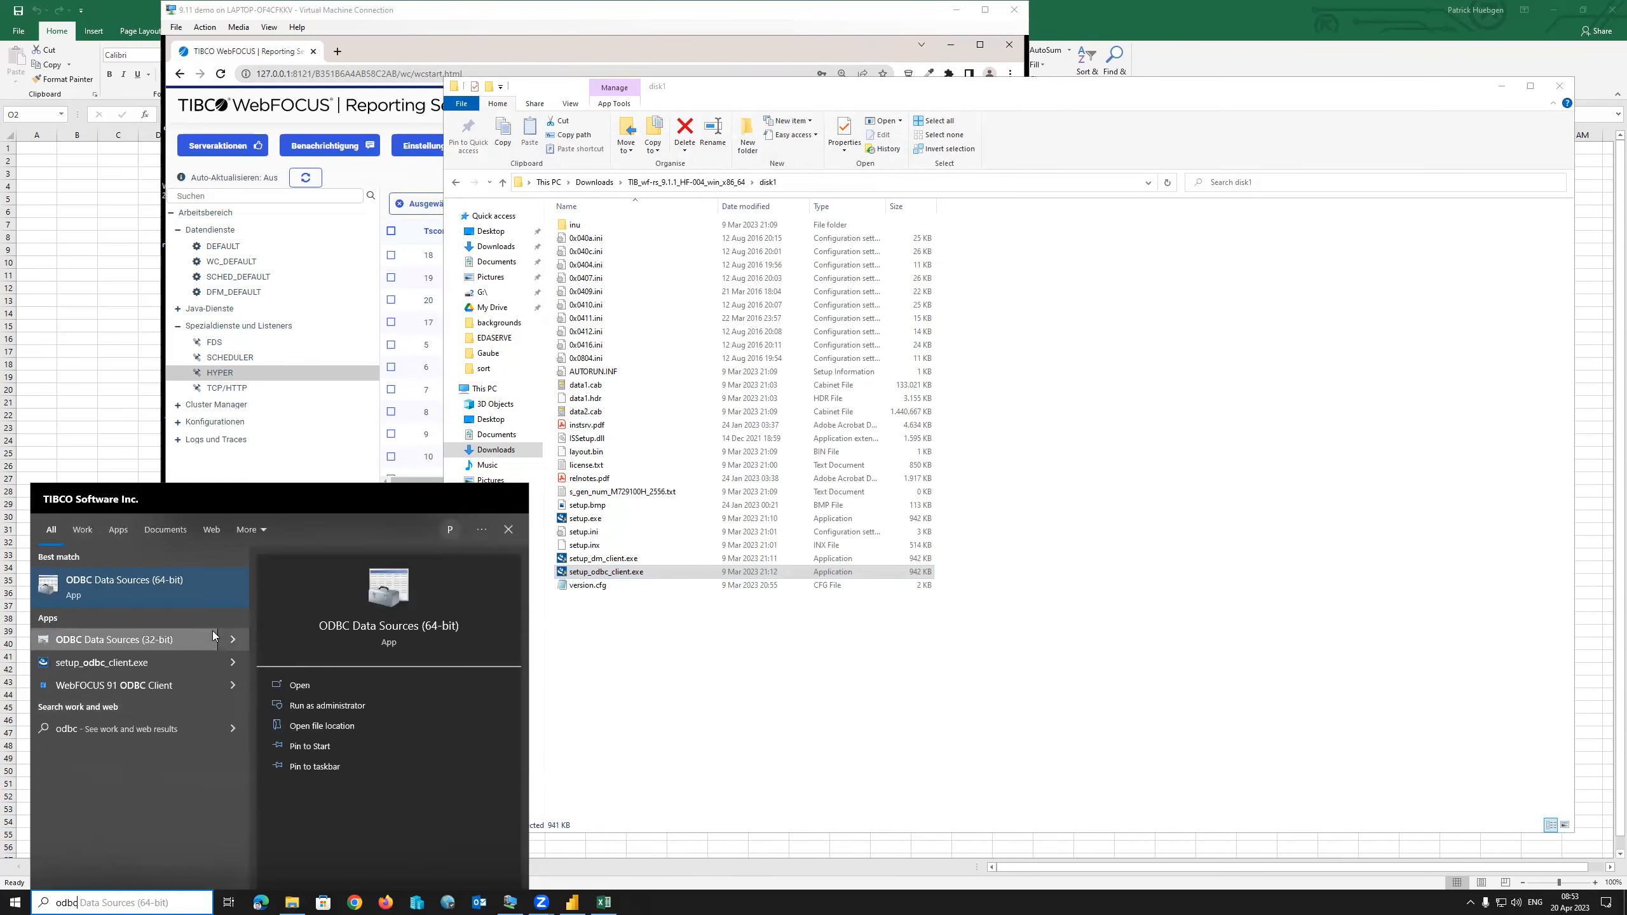
left_click(323, 590)
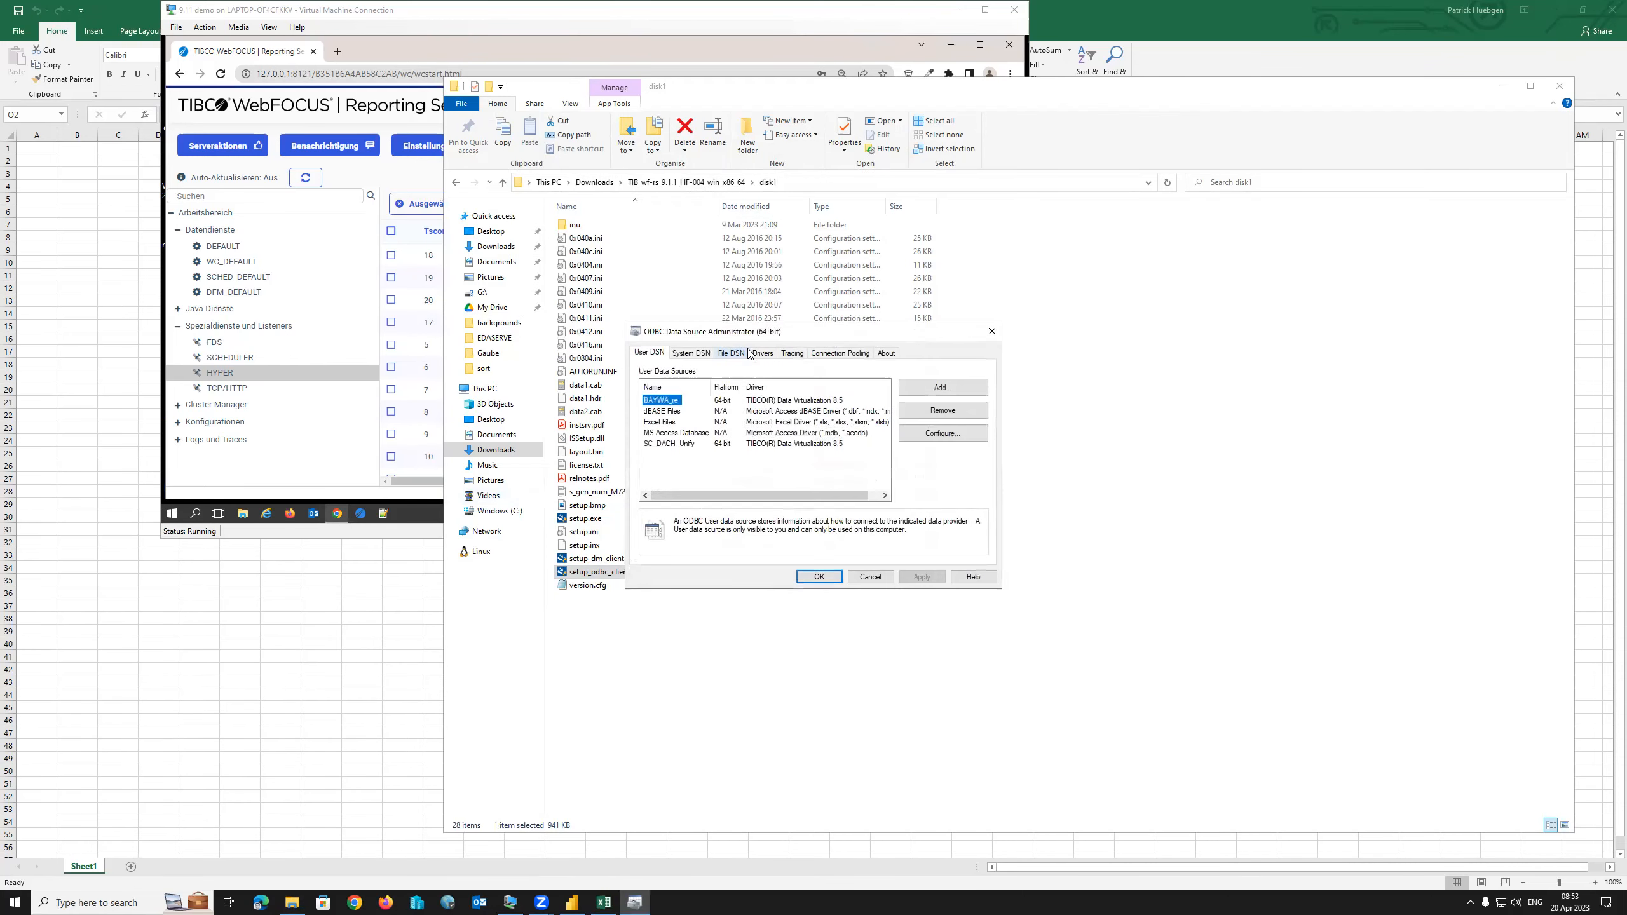
left_click(691, 354)
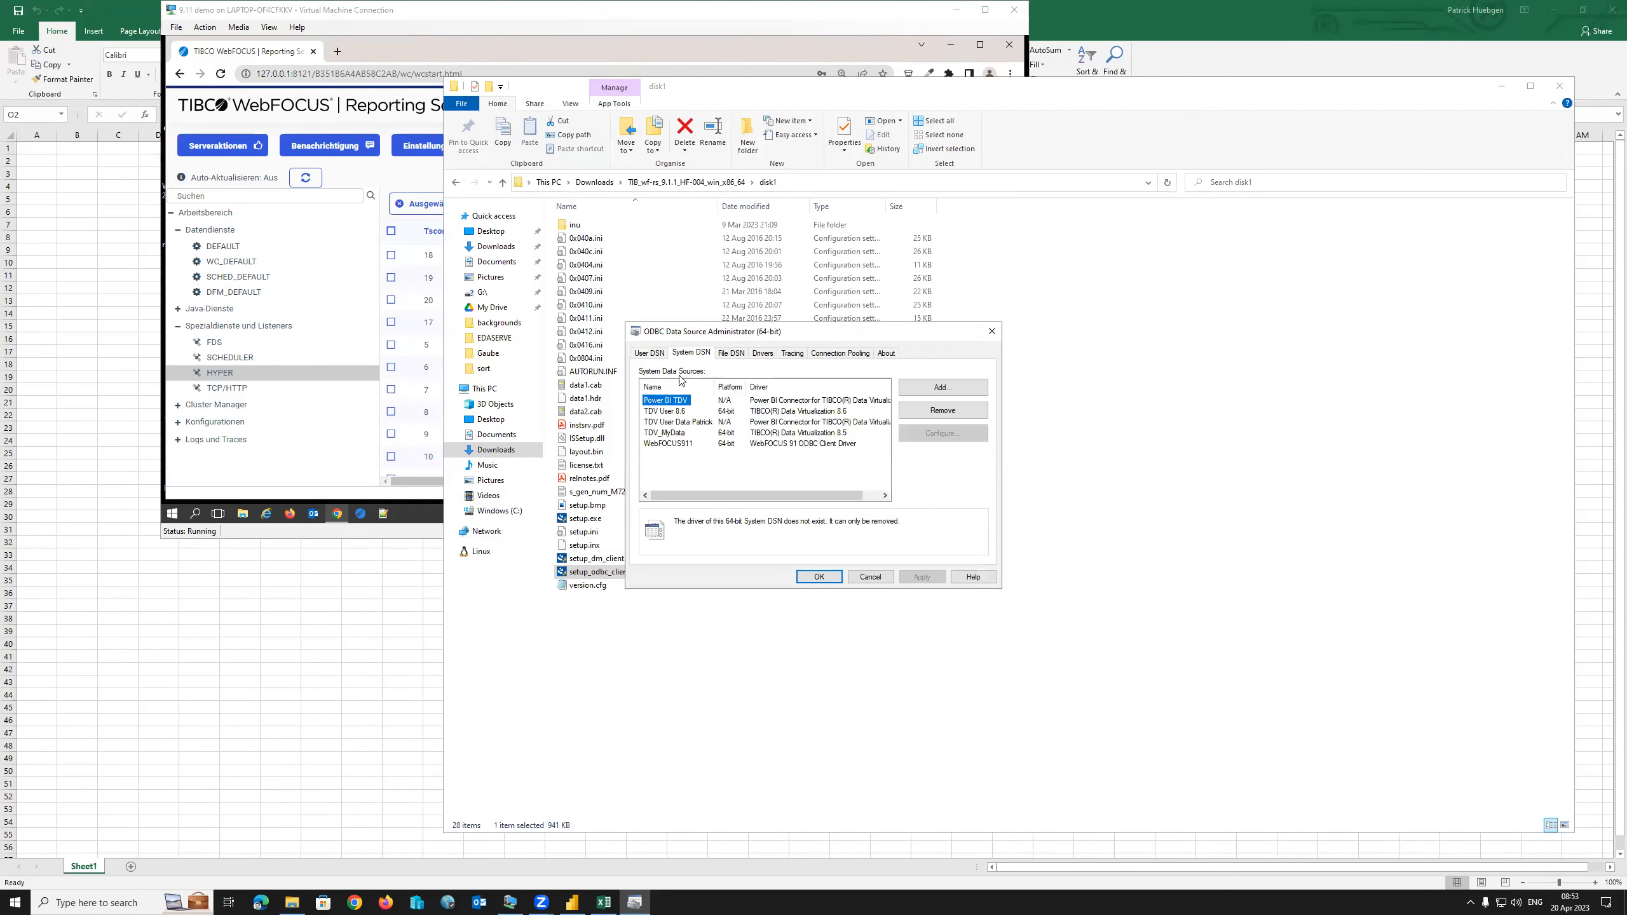
left_click(674, 444)
left_click(943, 410)
left_click(857, 498)
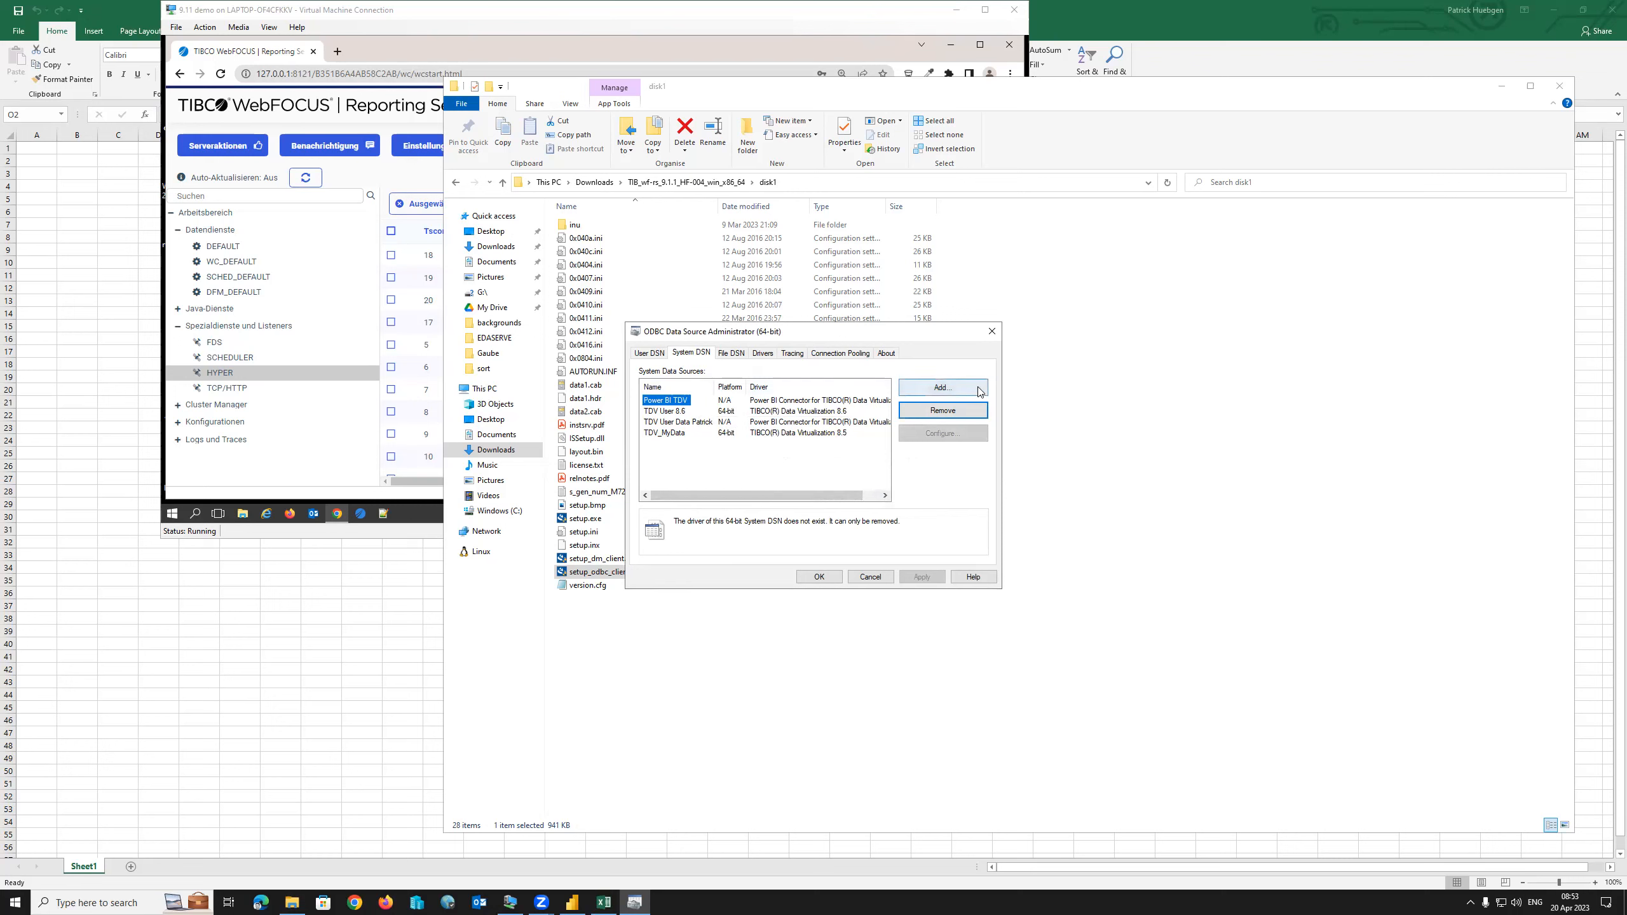
Add a new system data source using the WebFOCUS 91 ODBC Client Driver.
left_click(956, 389)
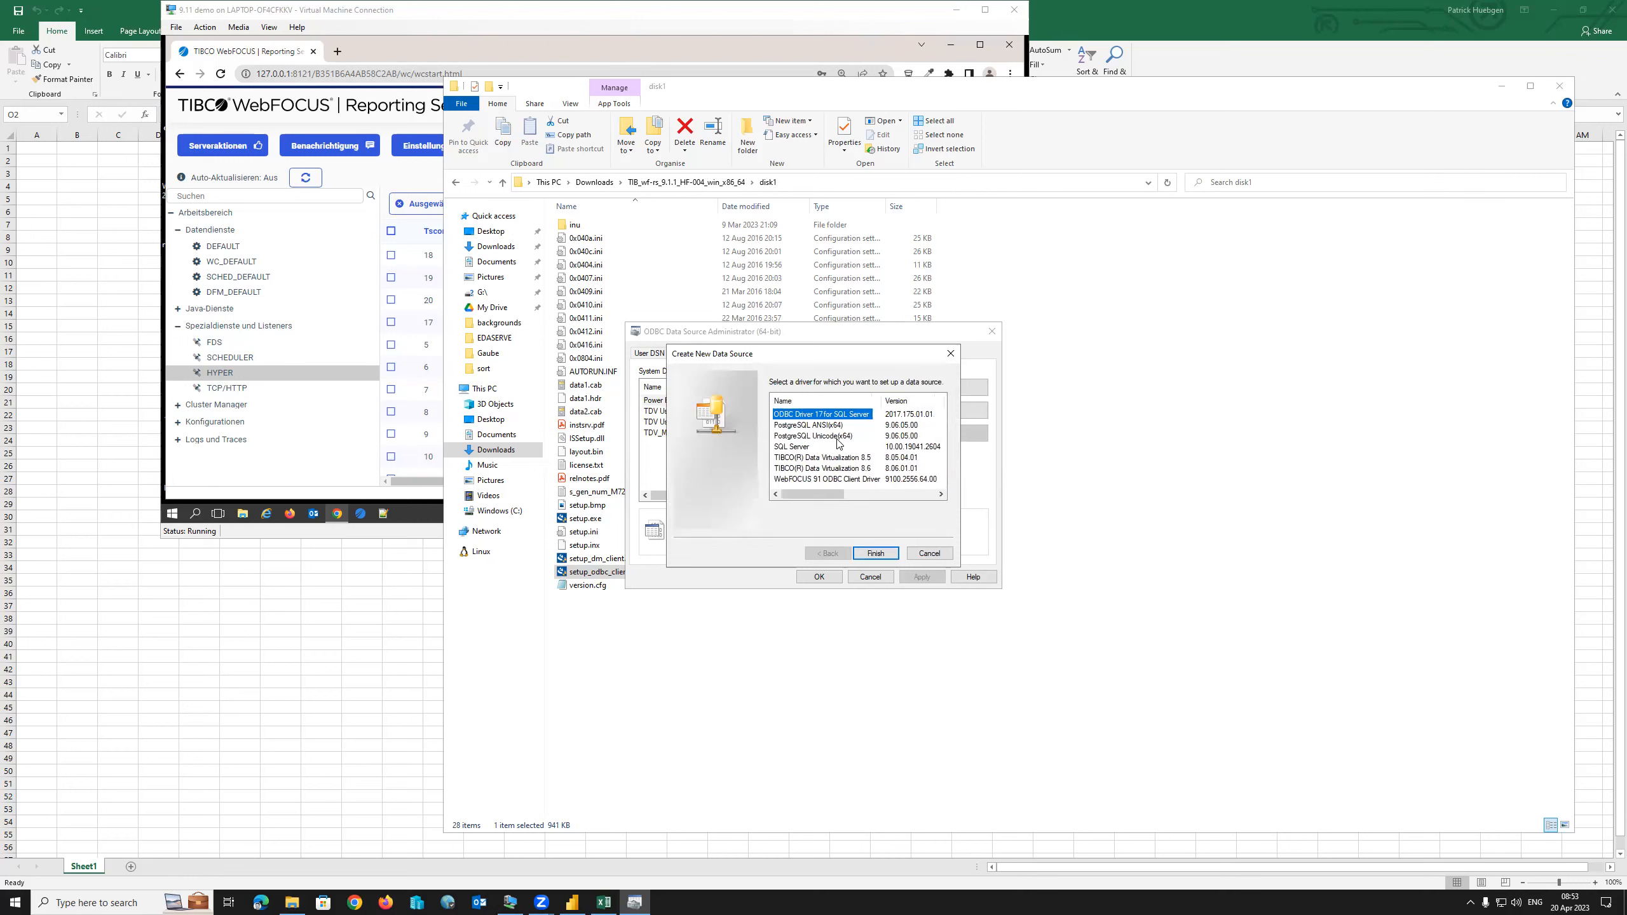
left_click(820, 480)
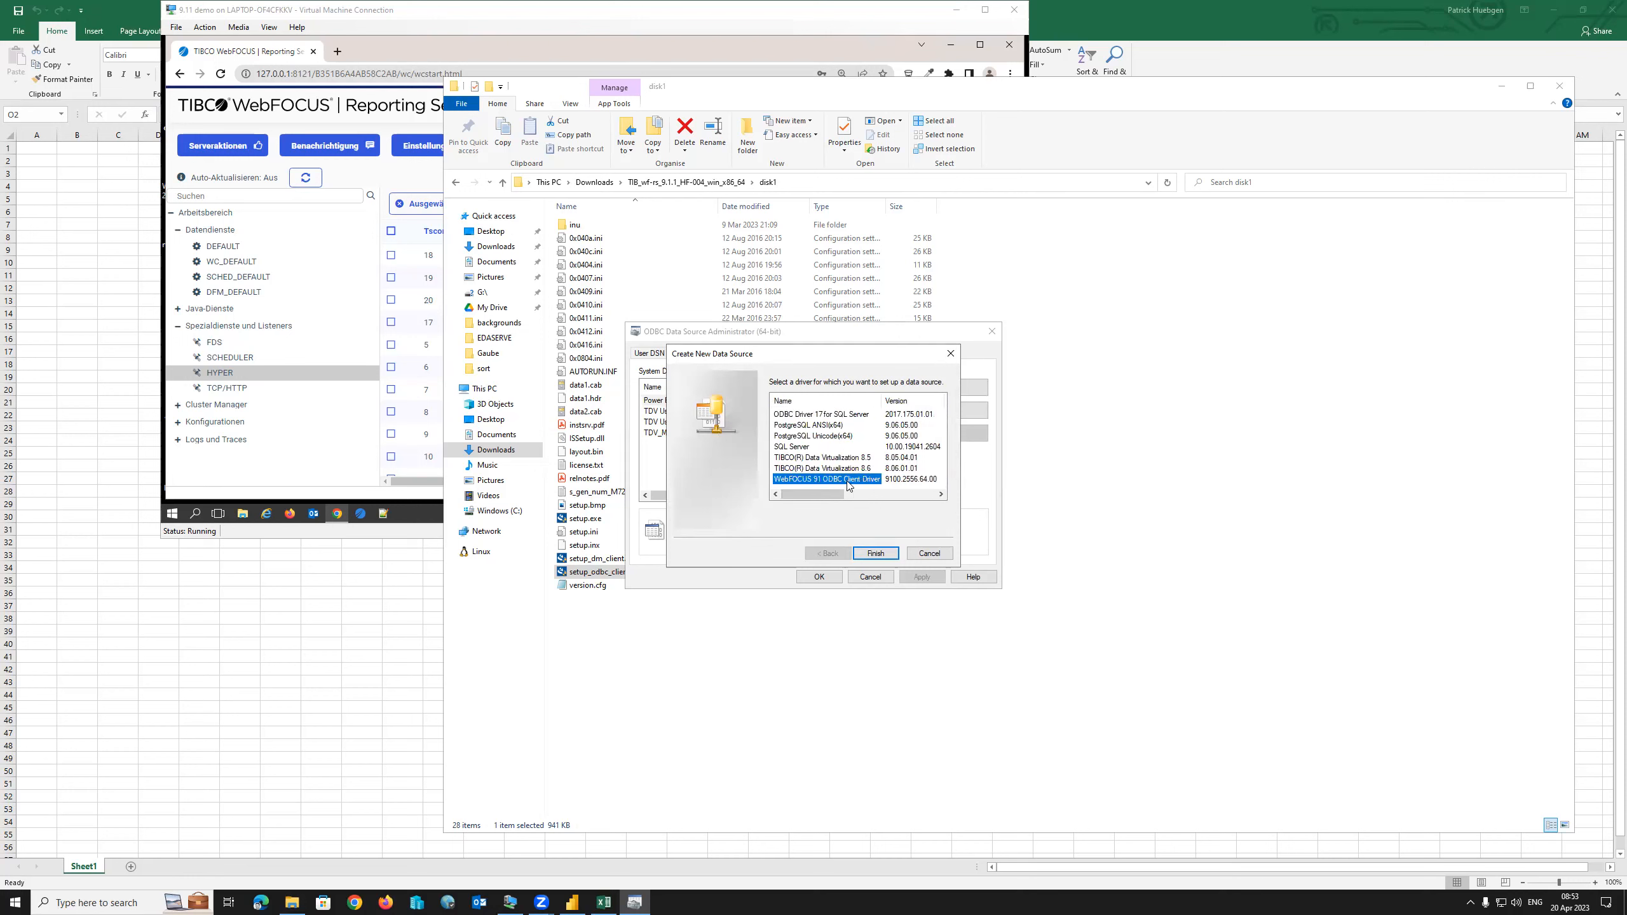
left_click(876, 553)
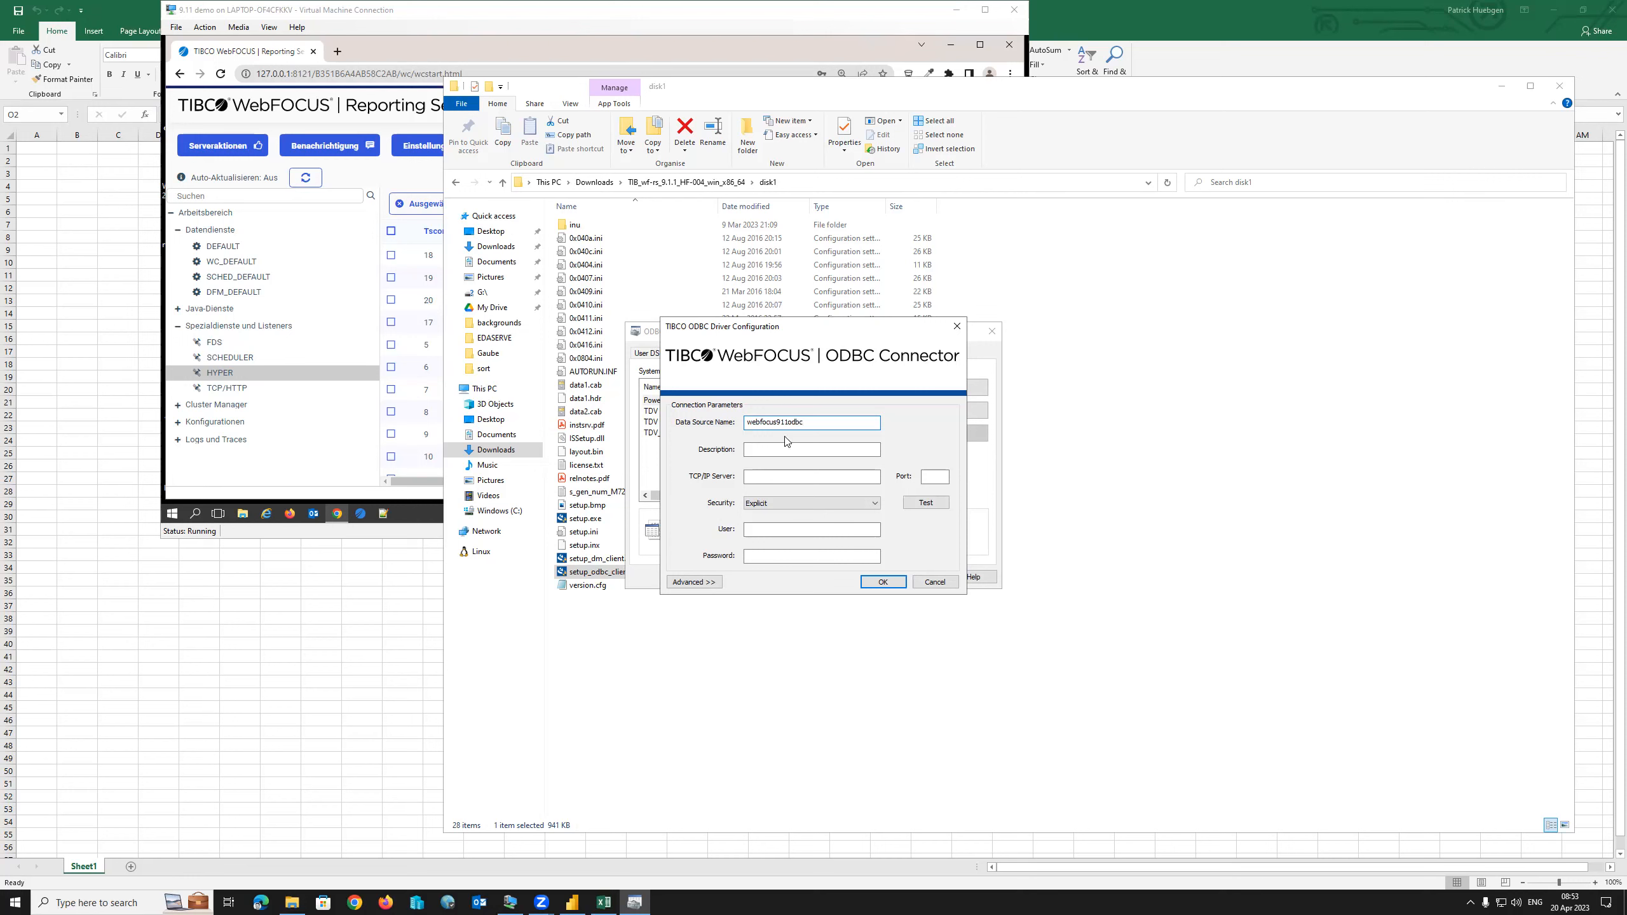
Run ipconfig in the VM's Command Prompt to find its IPv4 address.
left_click(780, 477)
left_click(757, 480)
left_click(512, 902)
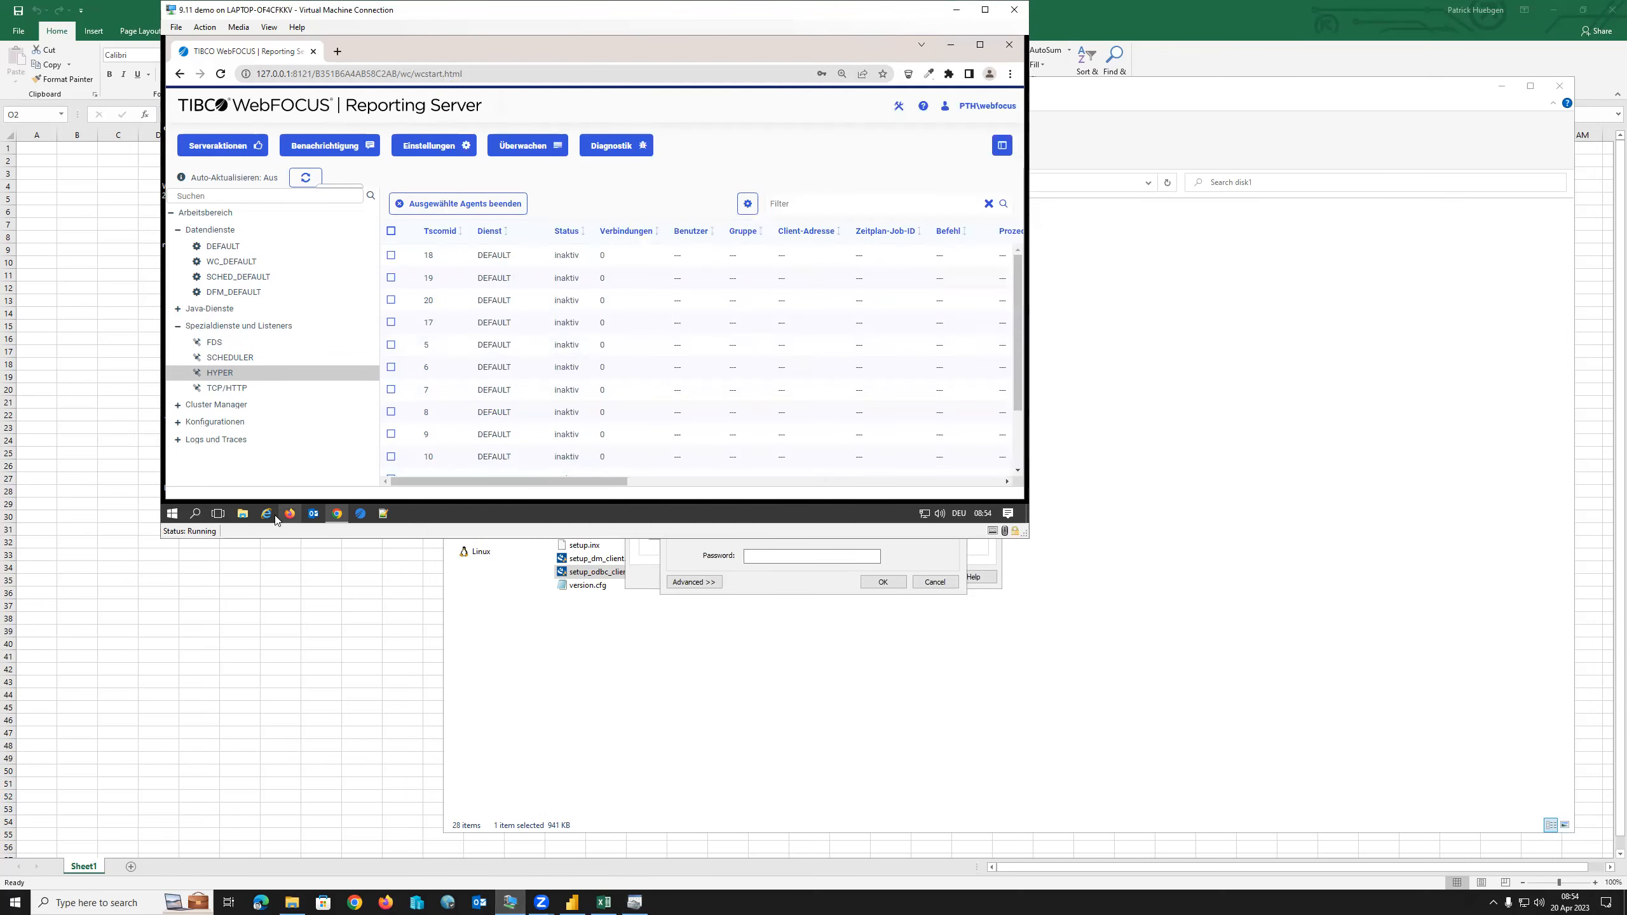
left_click(195, 514)
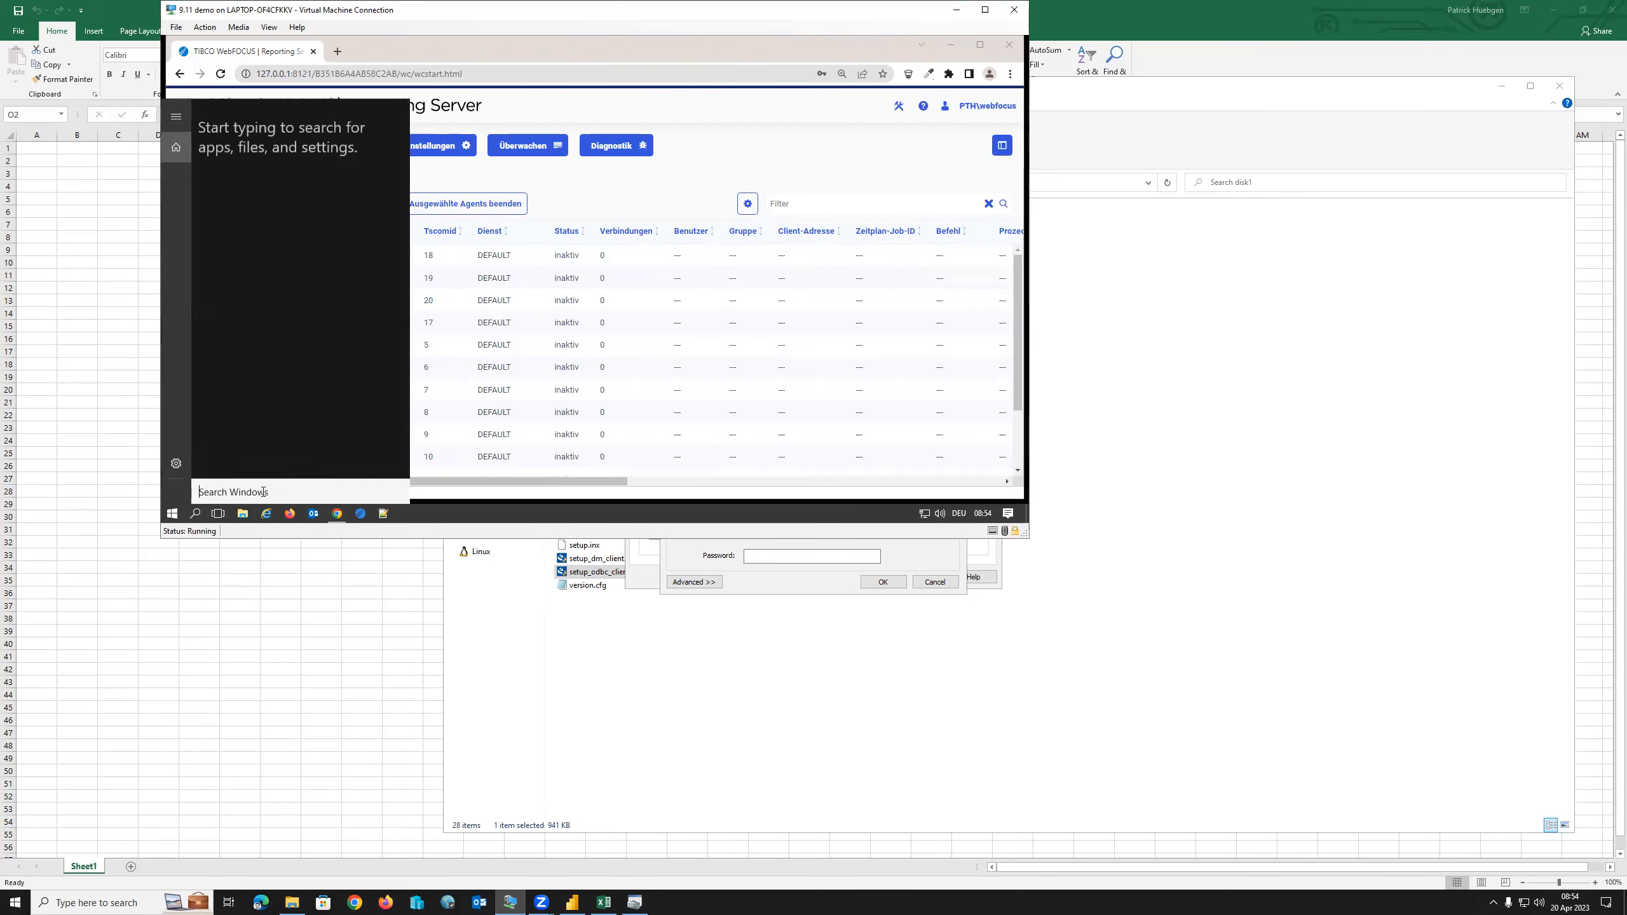
type("cmd")
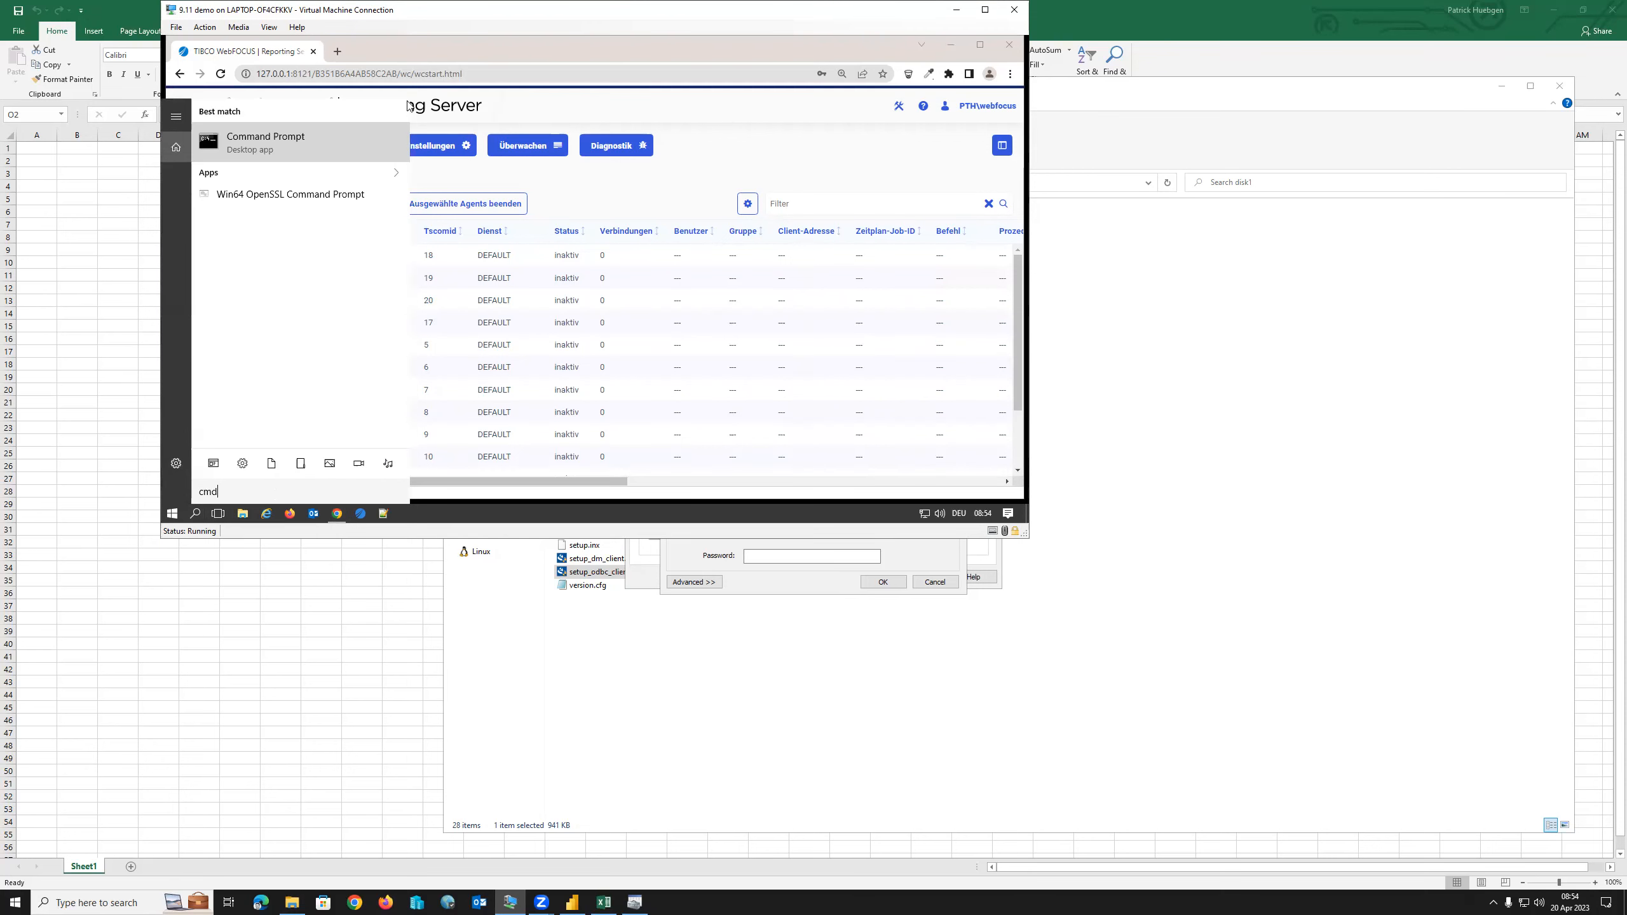
left_click(357, 135)
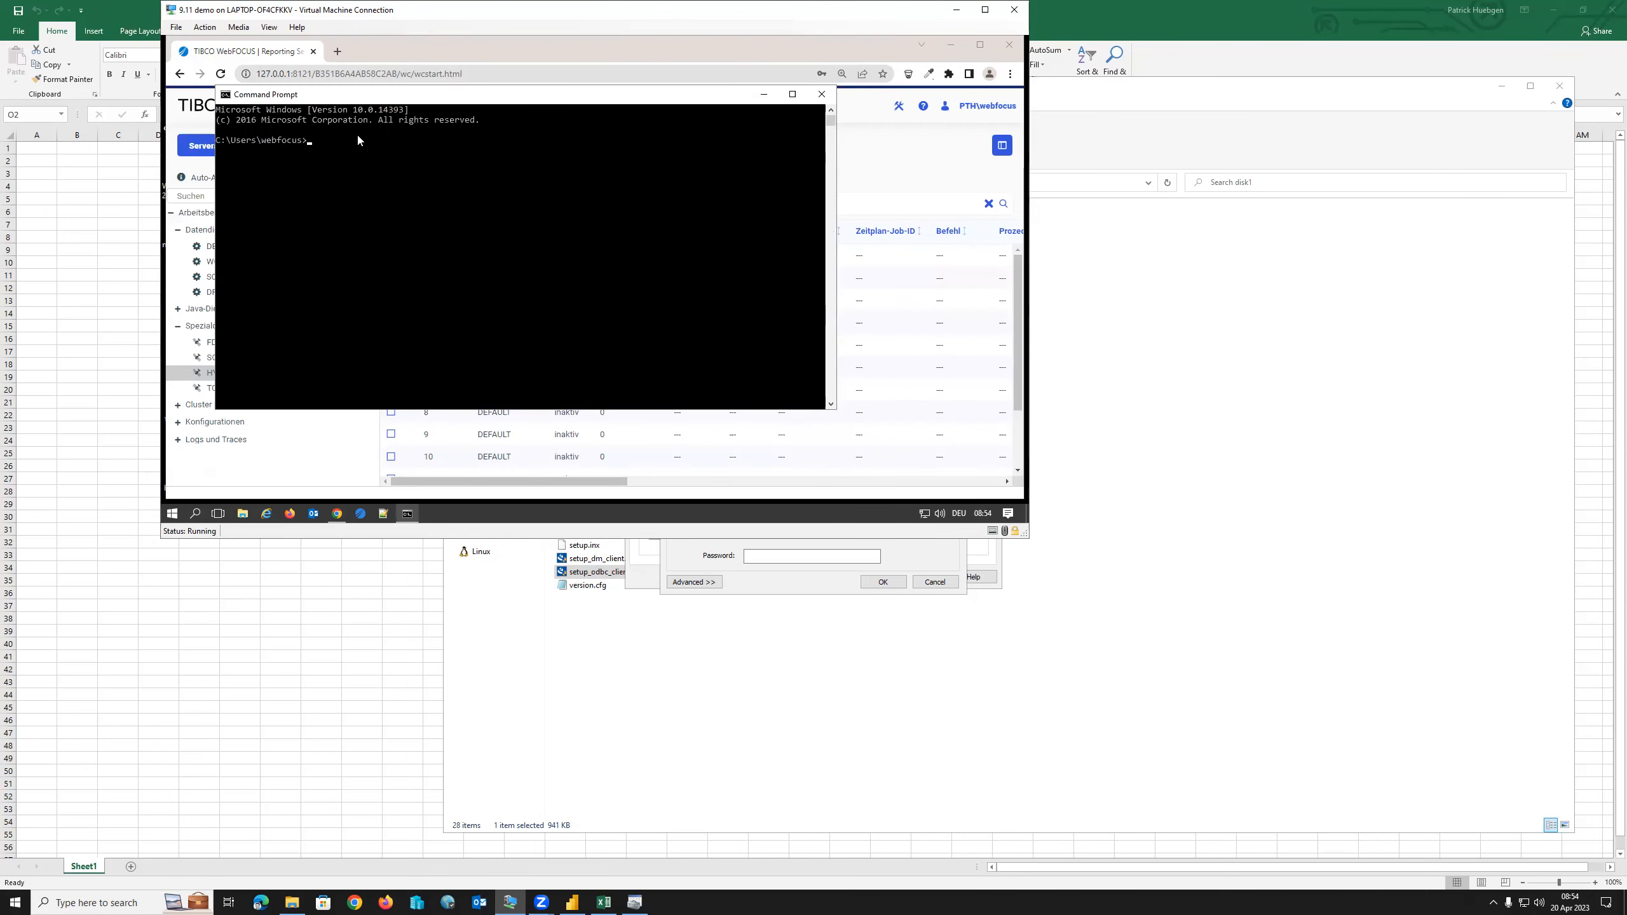
type("ipconfig")
key("Return")
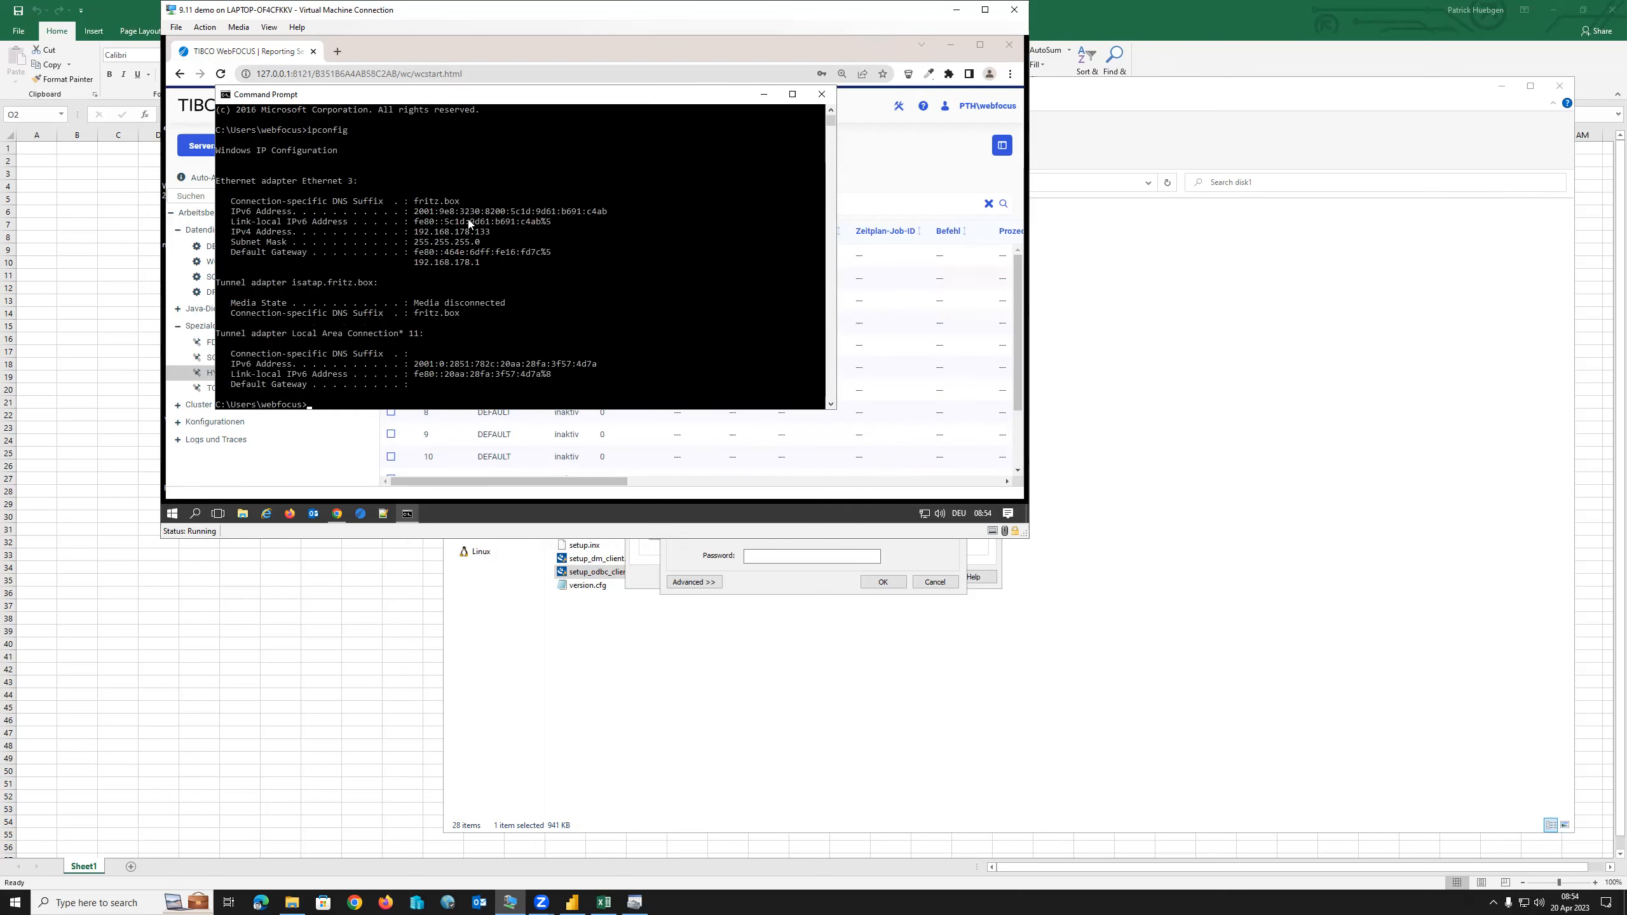
Copy the IPv4 address 192.168.178.133 into the data source's TCP/IP Server field.
left_click_drag(494, 230, 416, 234)
key("ctrl+c")
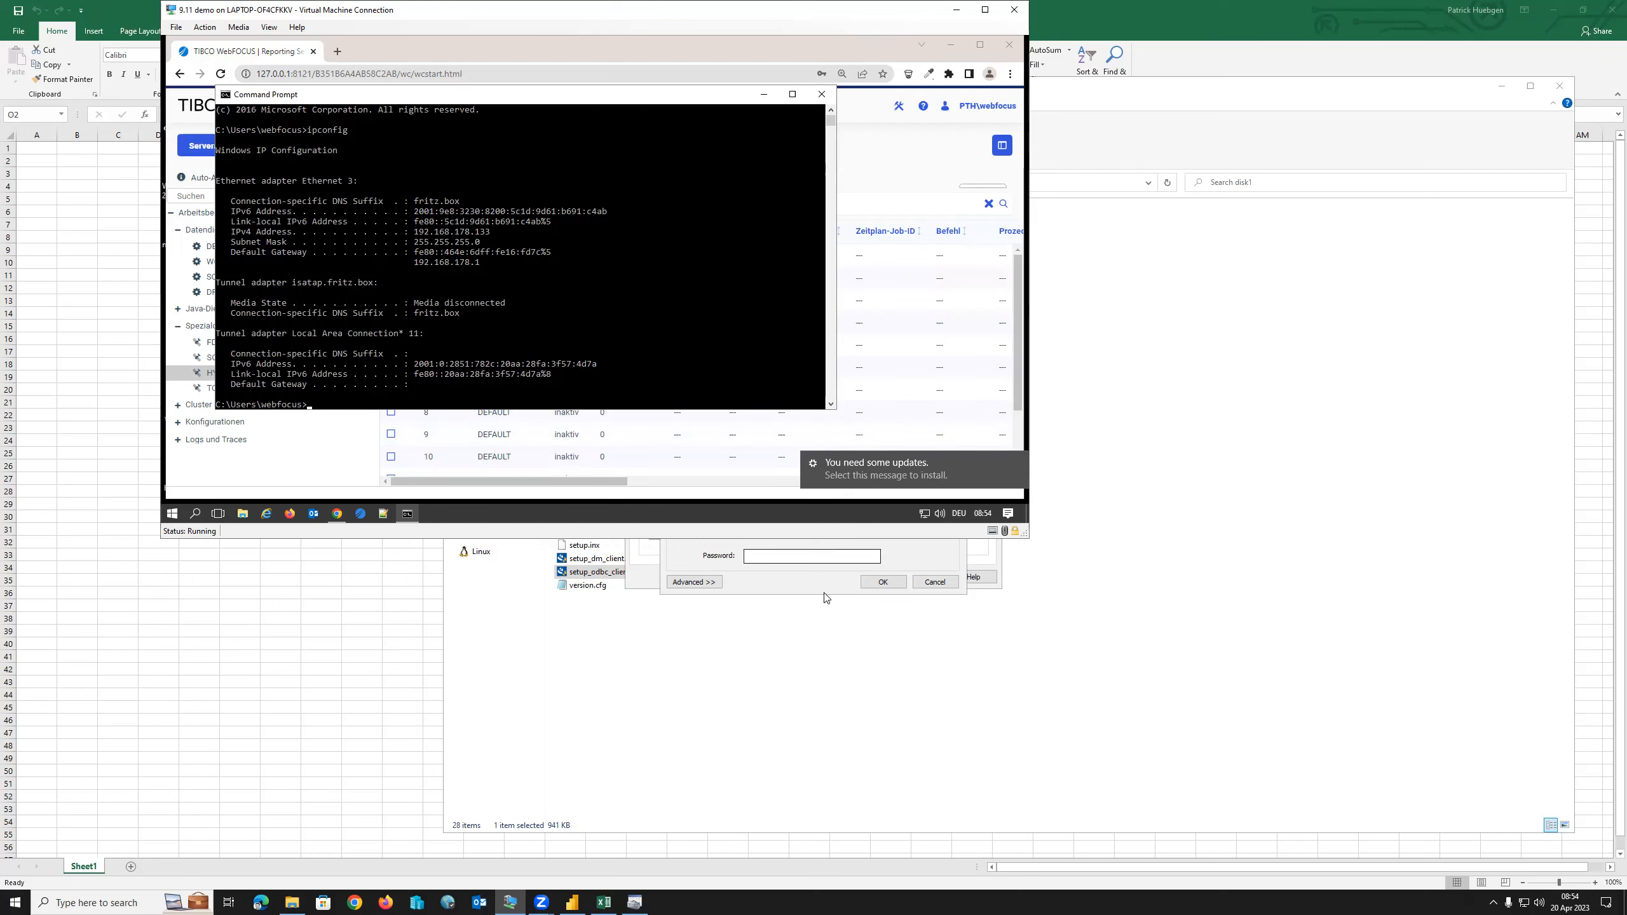
left_click(787, 575)
left_click(776, 482)
key("ctrl+v")
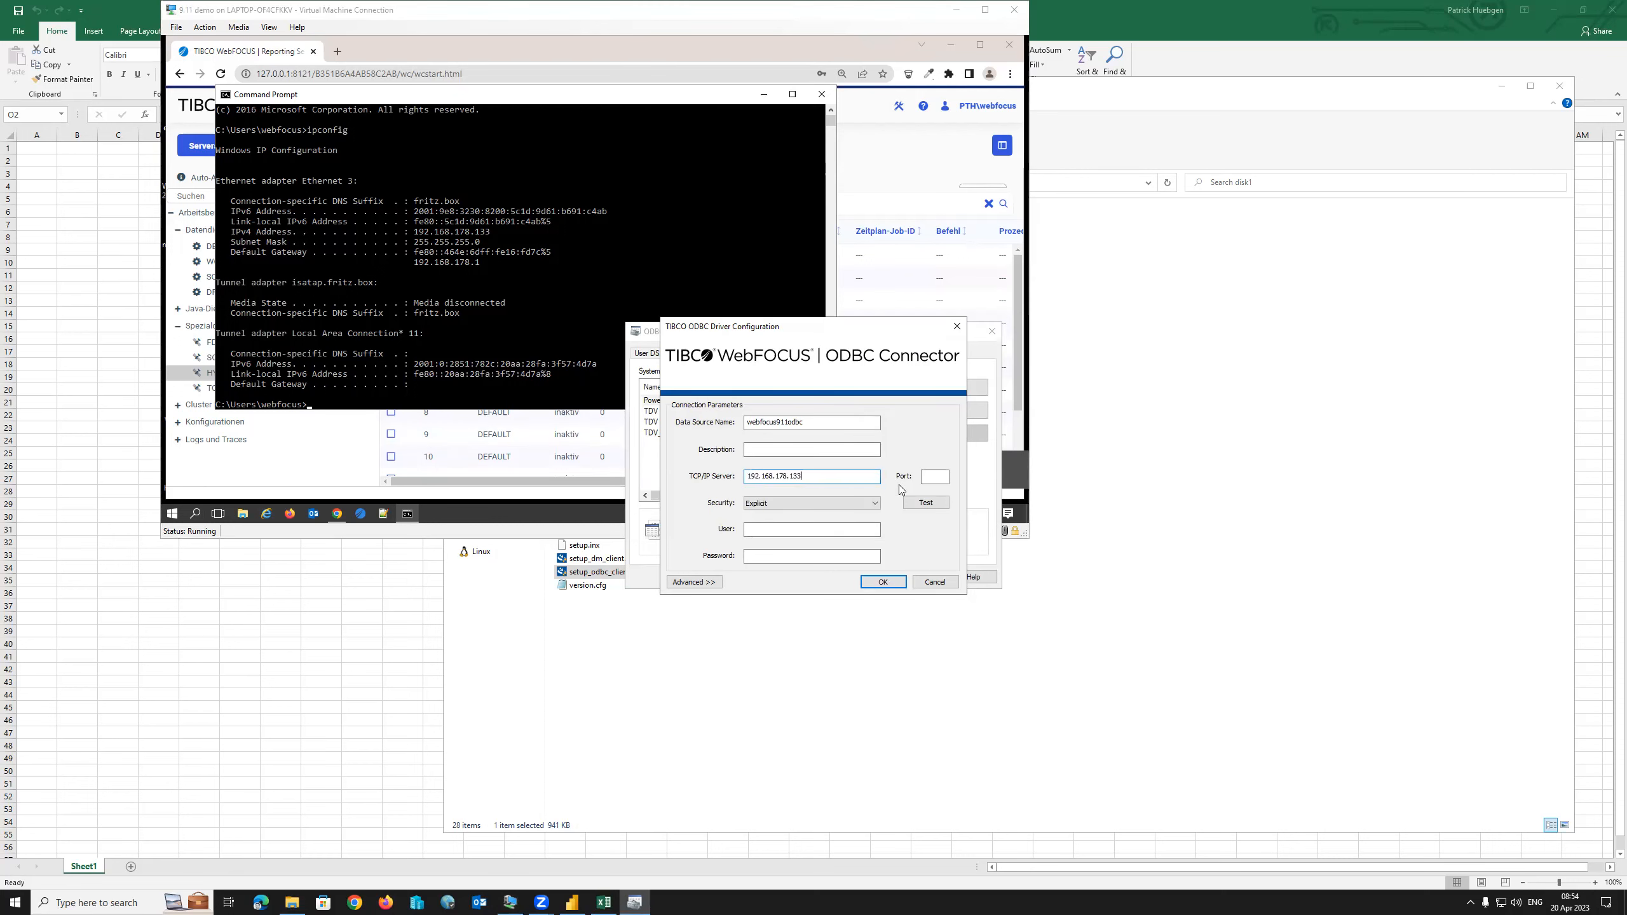
Set the data source port to 8120 and enter the user name and password.
left_click(932, 475)
type("0")
left_click(769, 531)
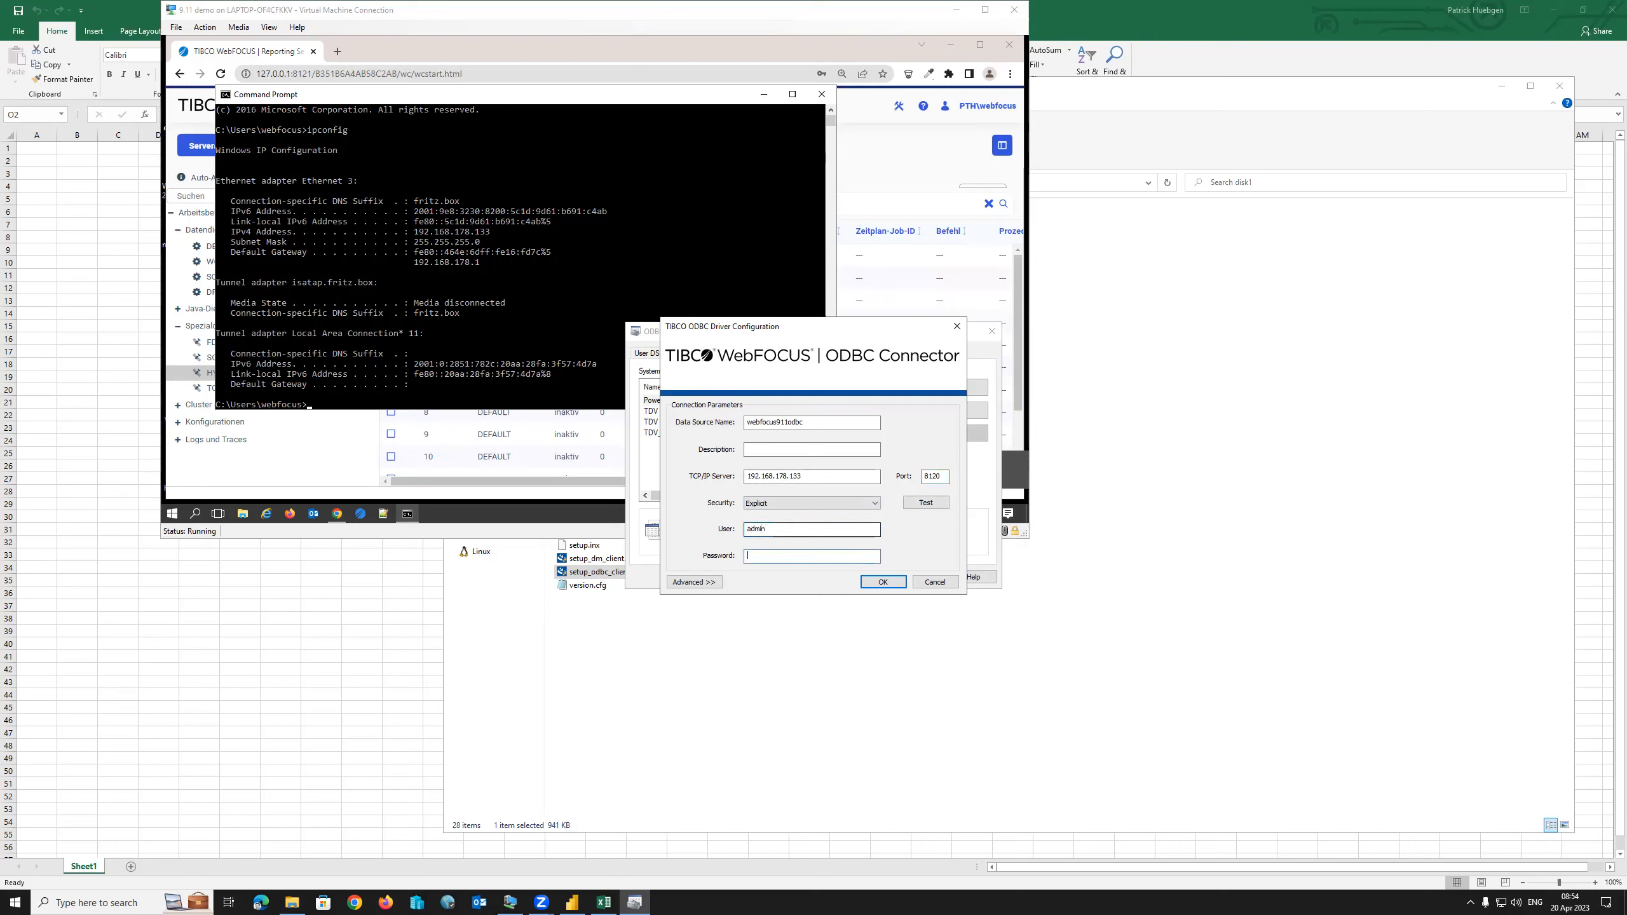
double_click(773, 528)
type("webfocus")
key("Tab")
Test the connection successfully and save the webfocus911odbc data source settings.
left_click(939, 503)
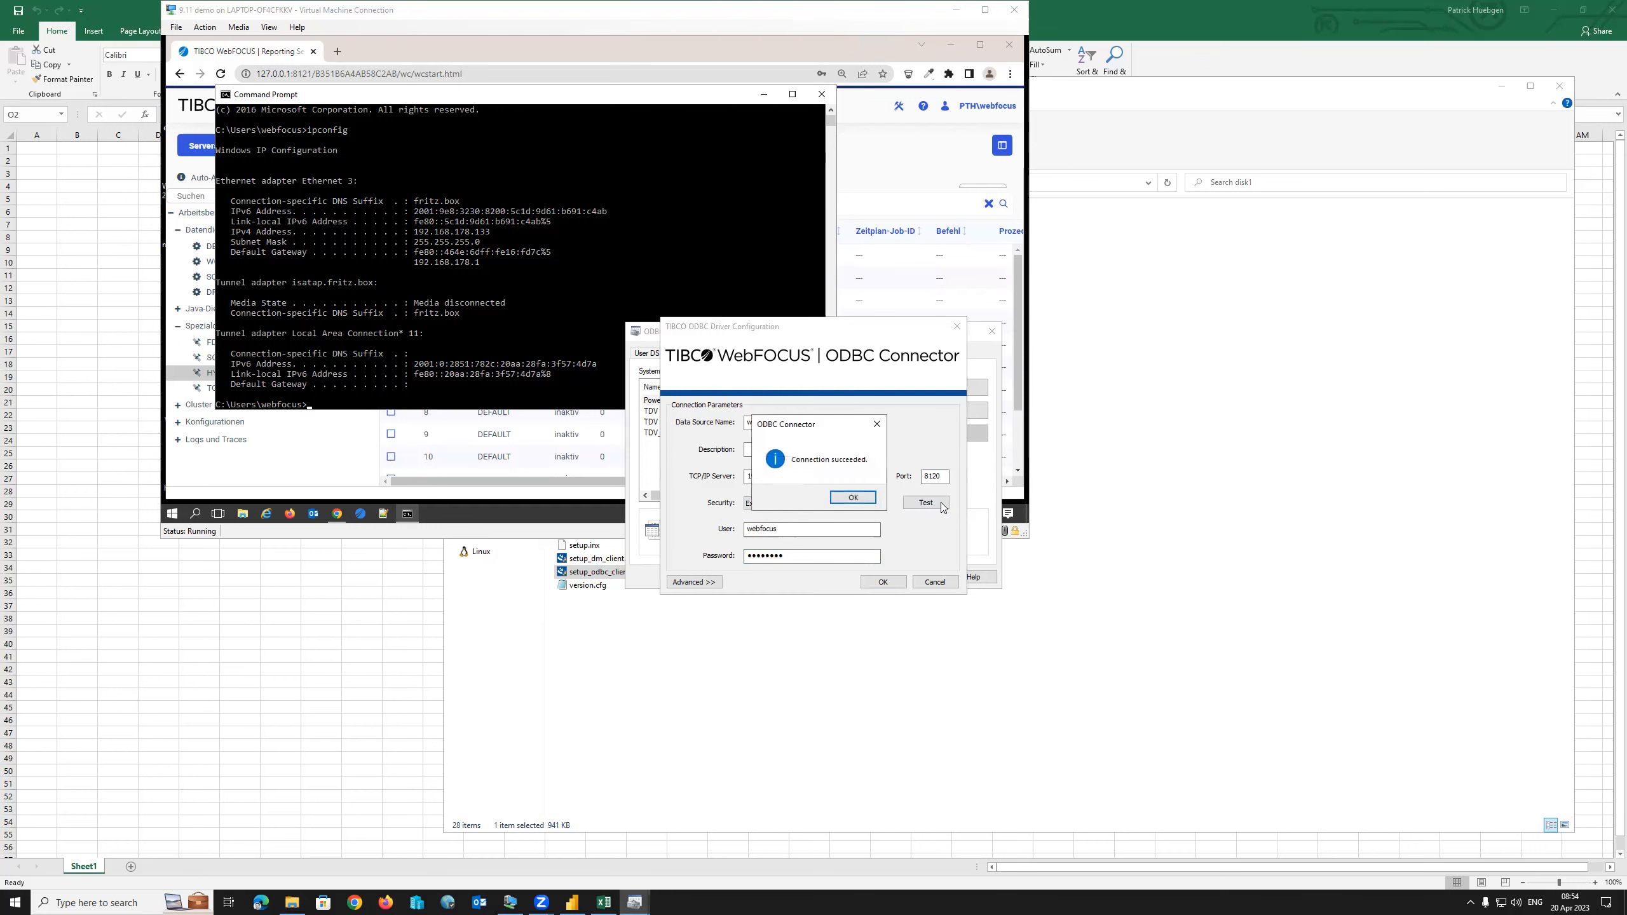
left_click(850, 497)
left_click(696, 582)
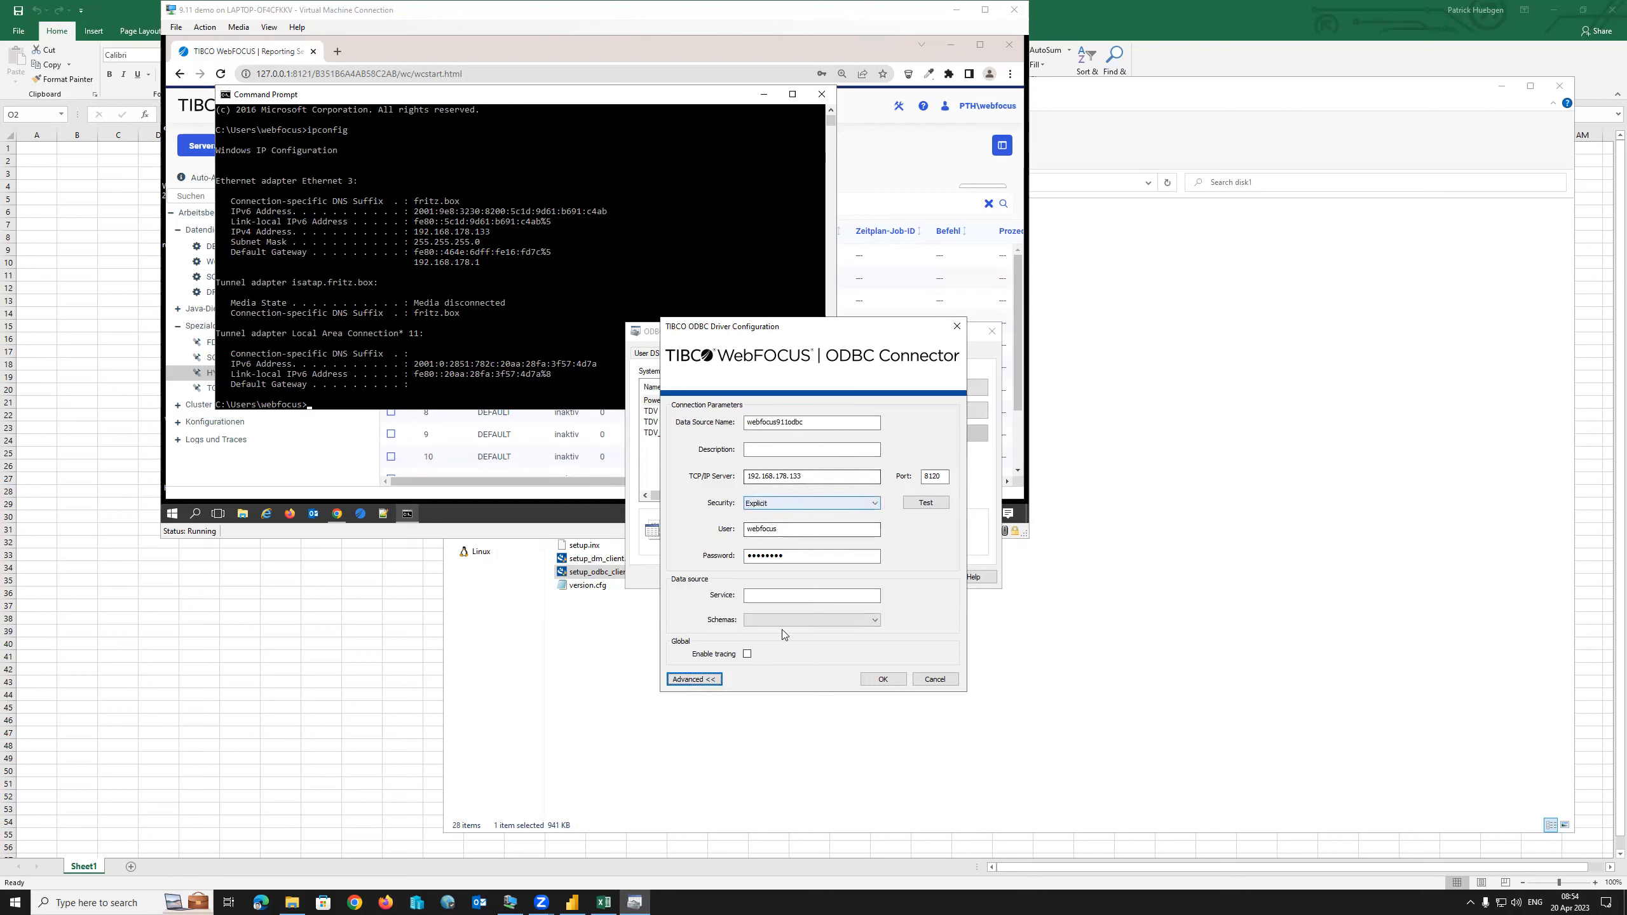
left_click(697, 680)
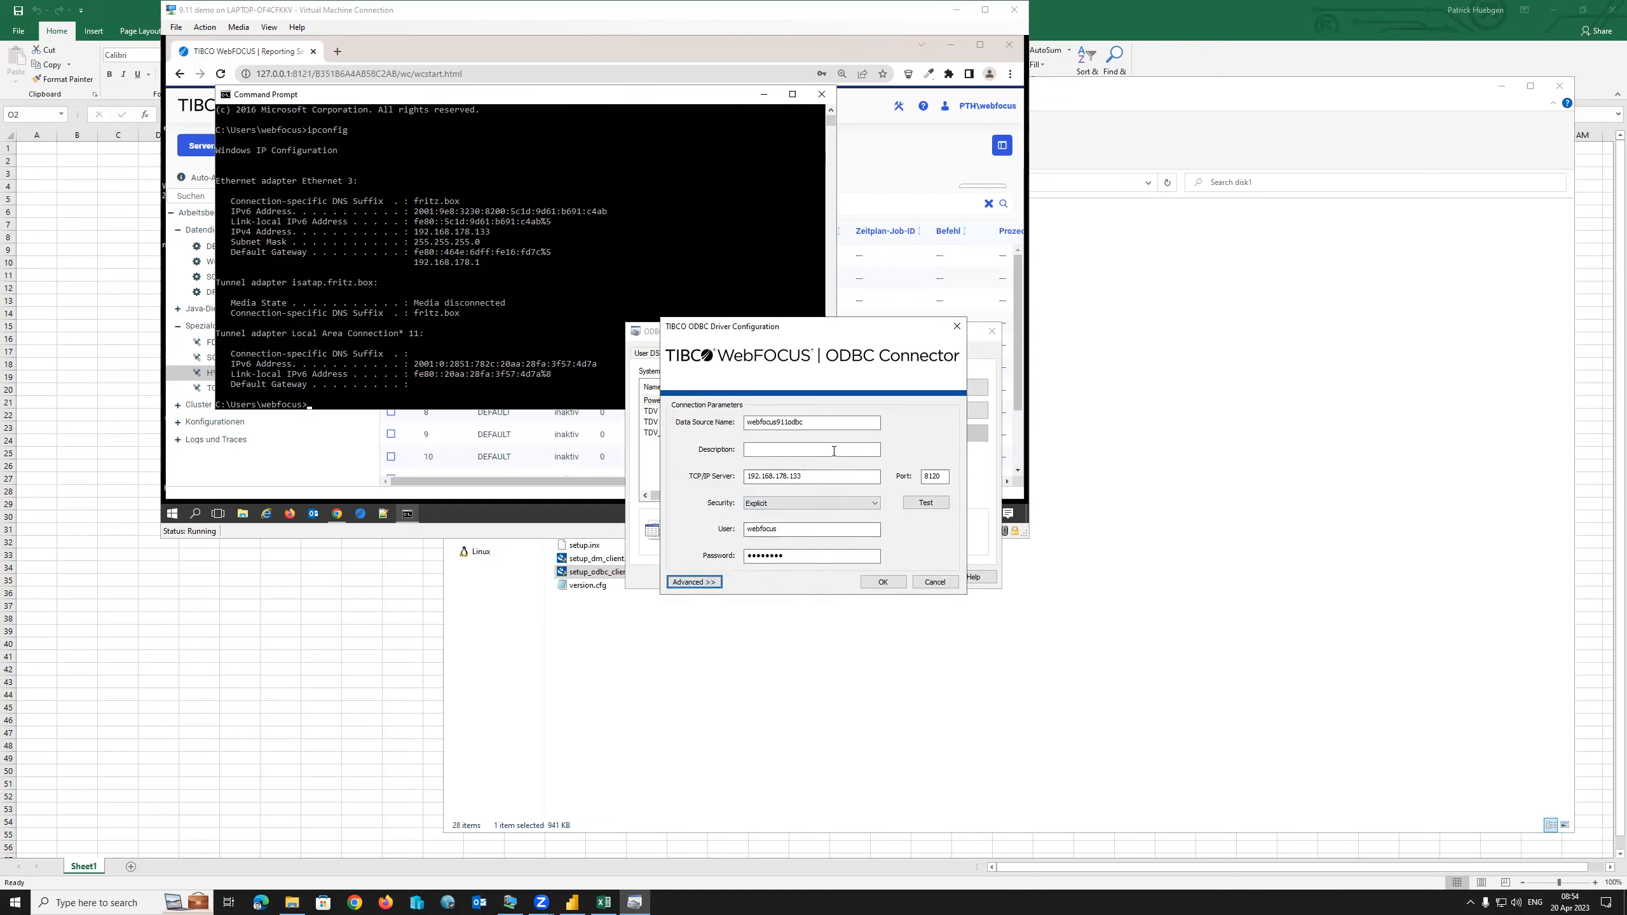
left_click(882, 582)
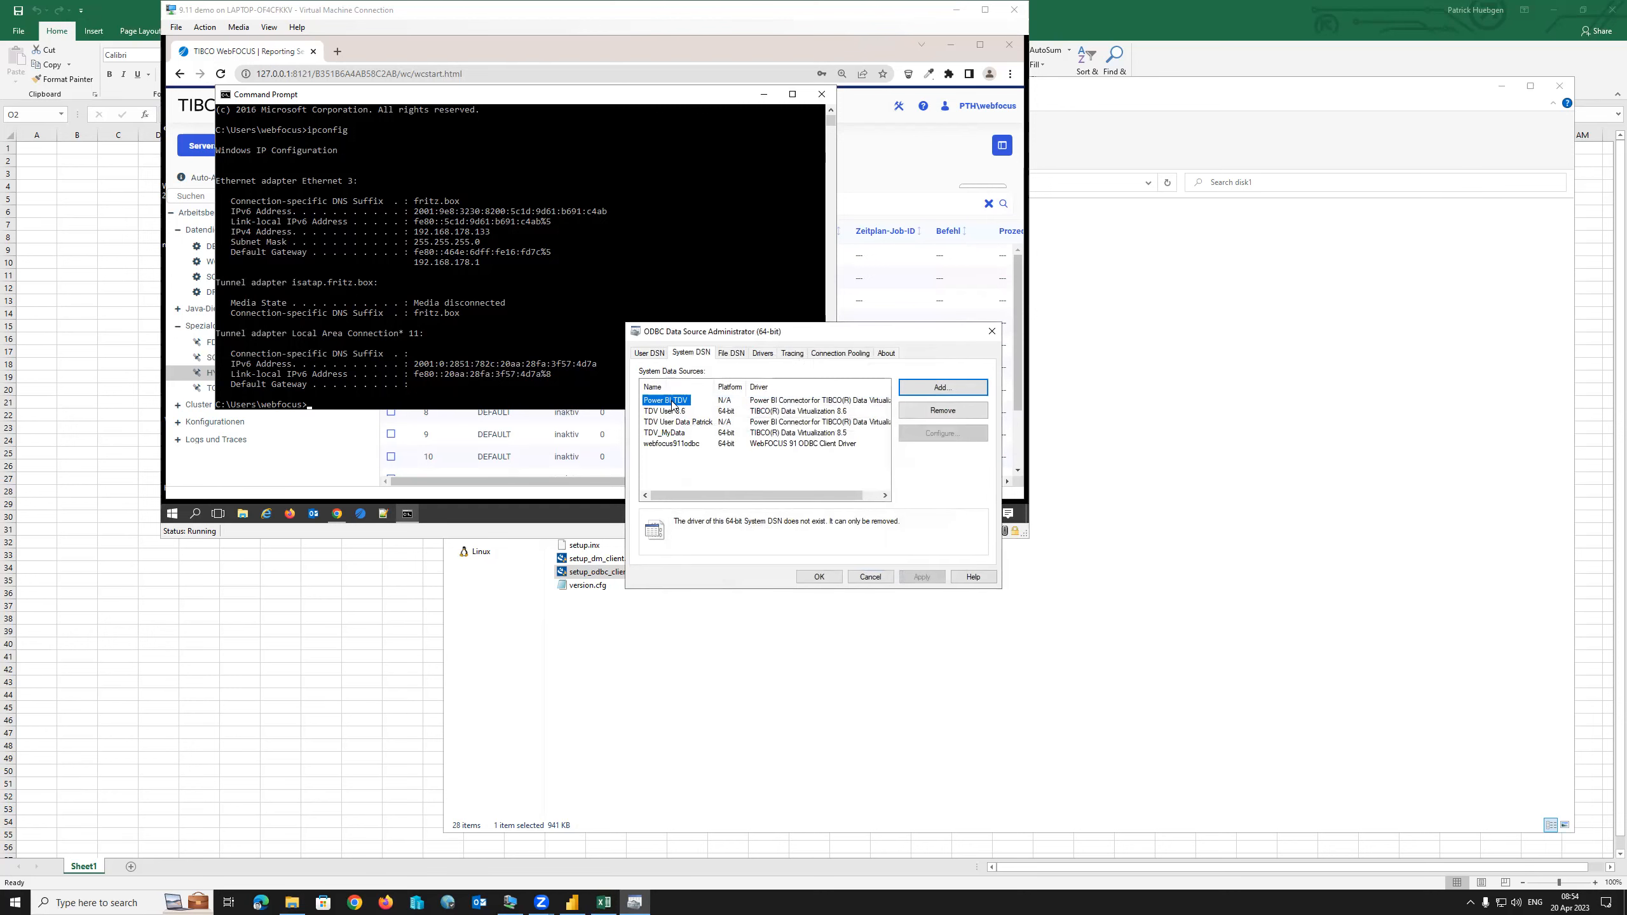
Select webfocus911odbc and close the ODBC Data Source Administrator, keeping the changes.
left_click(677, 445)
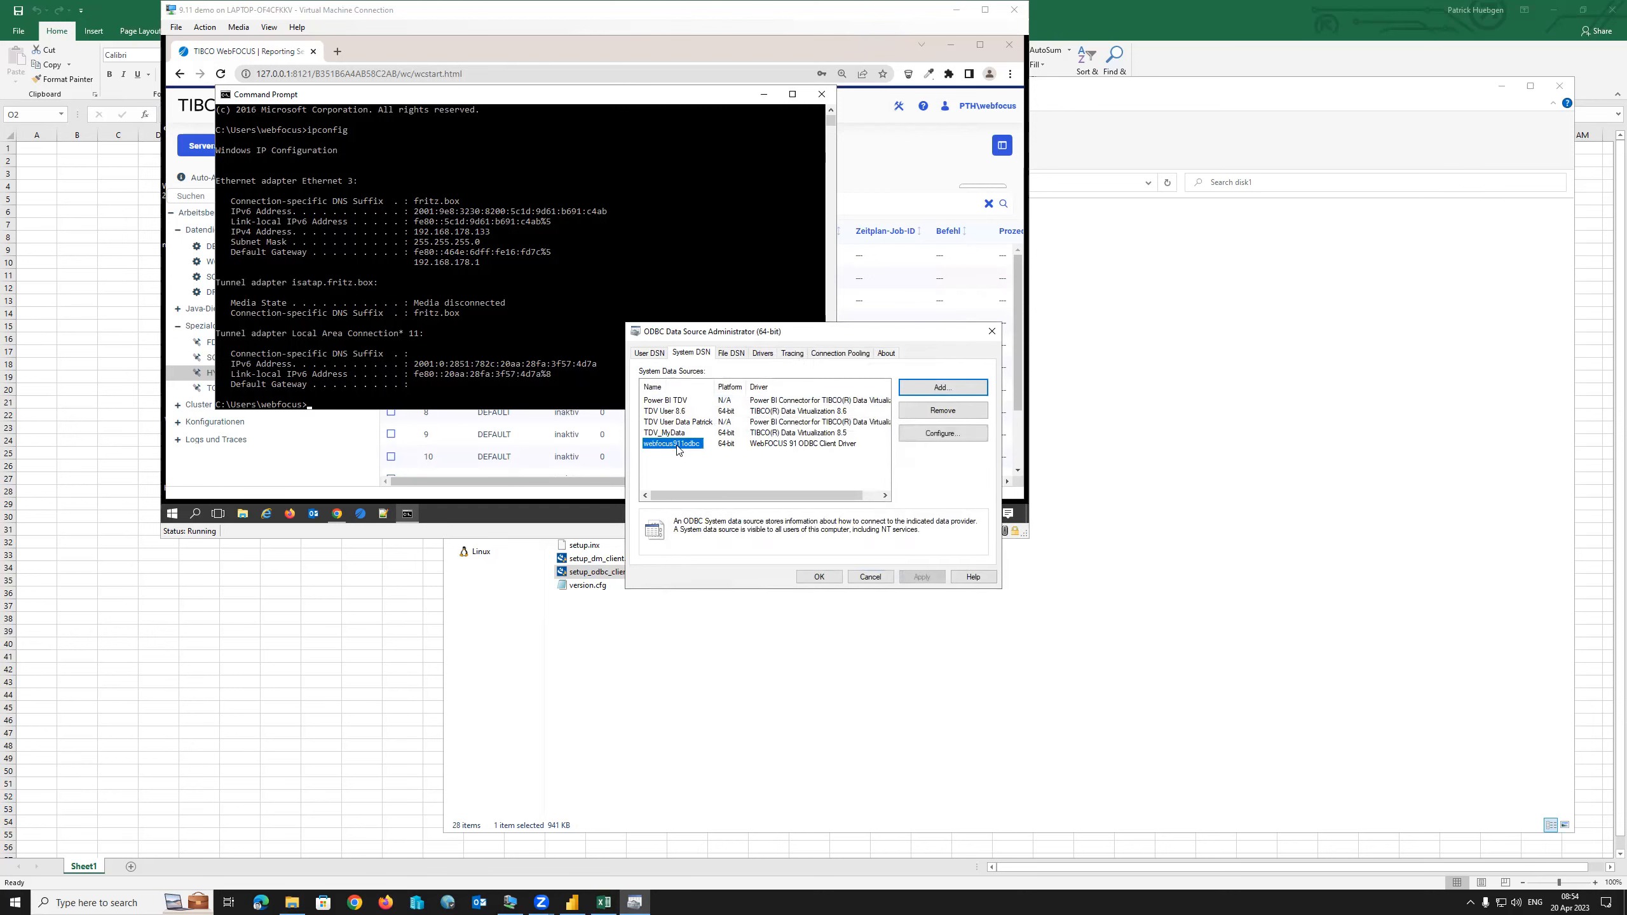
left_click(821, 579)
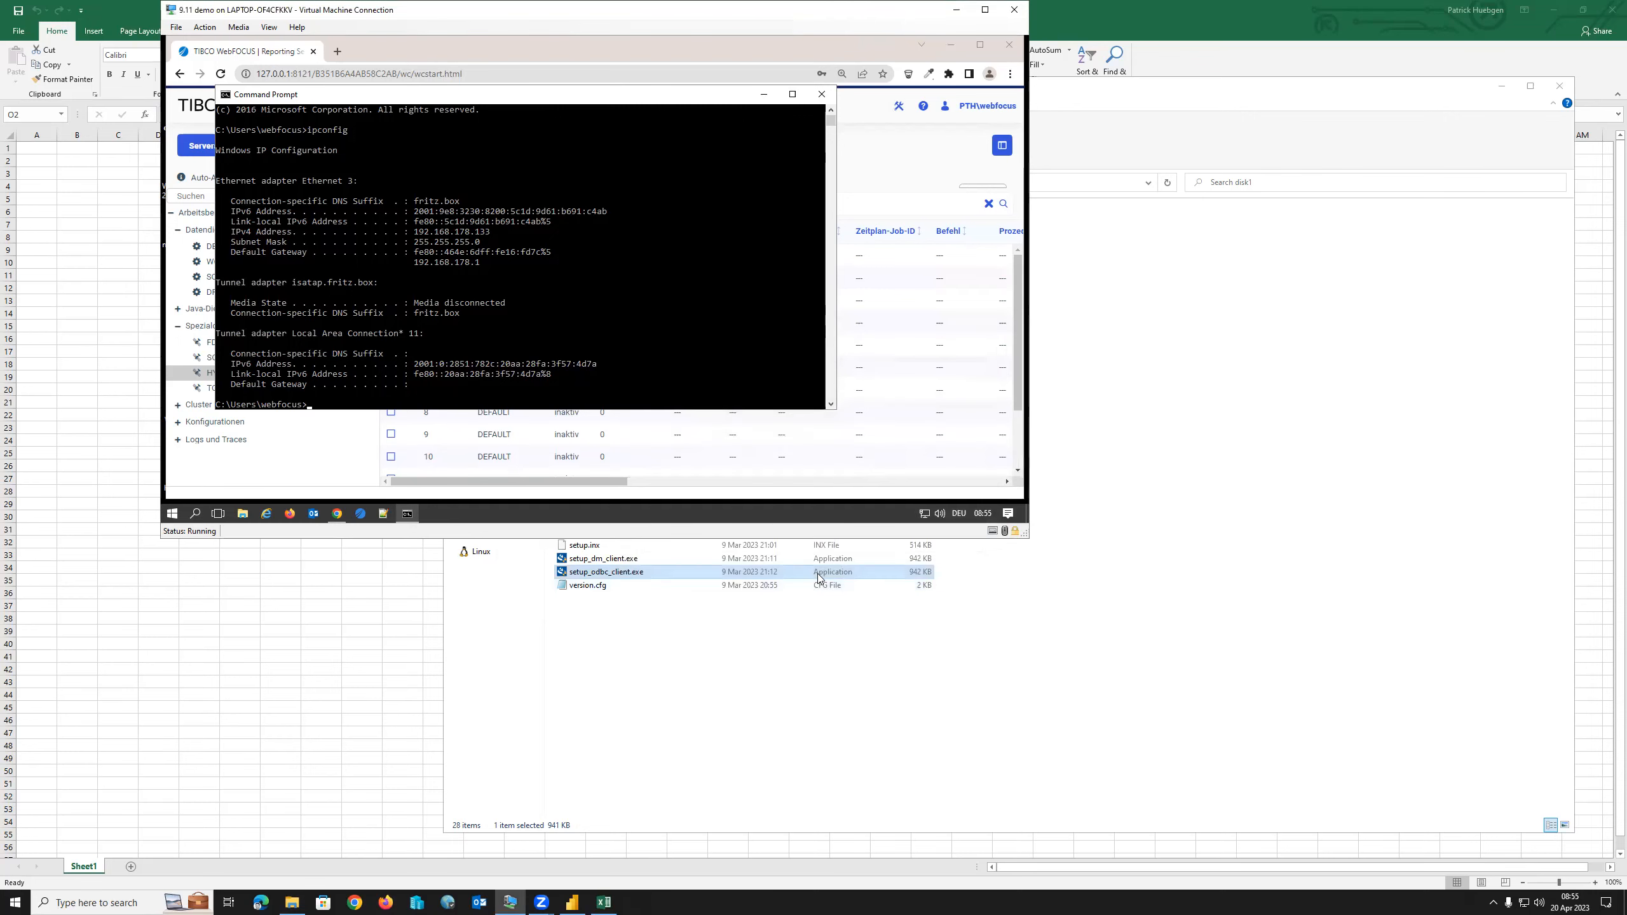
left_click(325, 710)
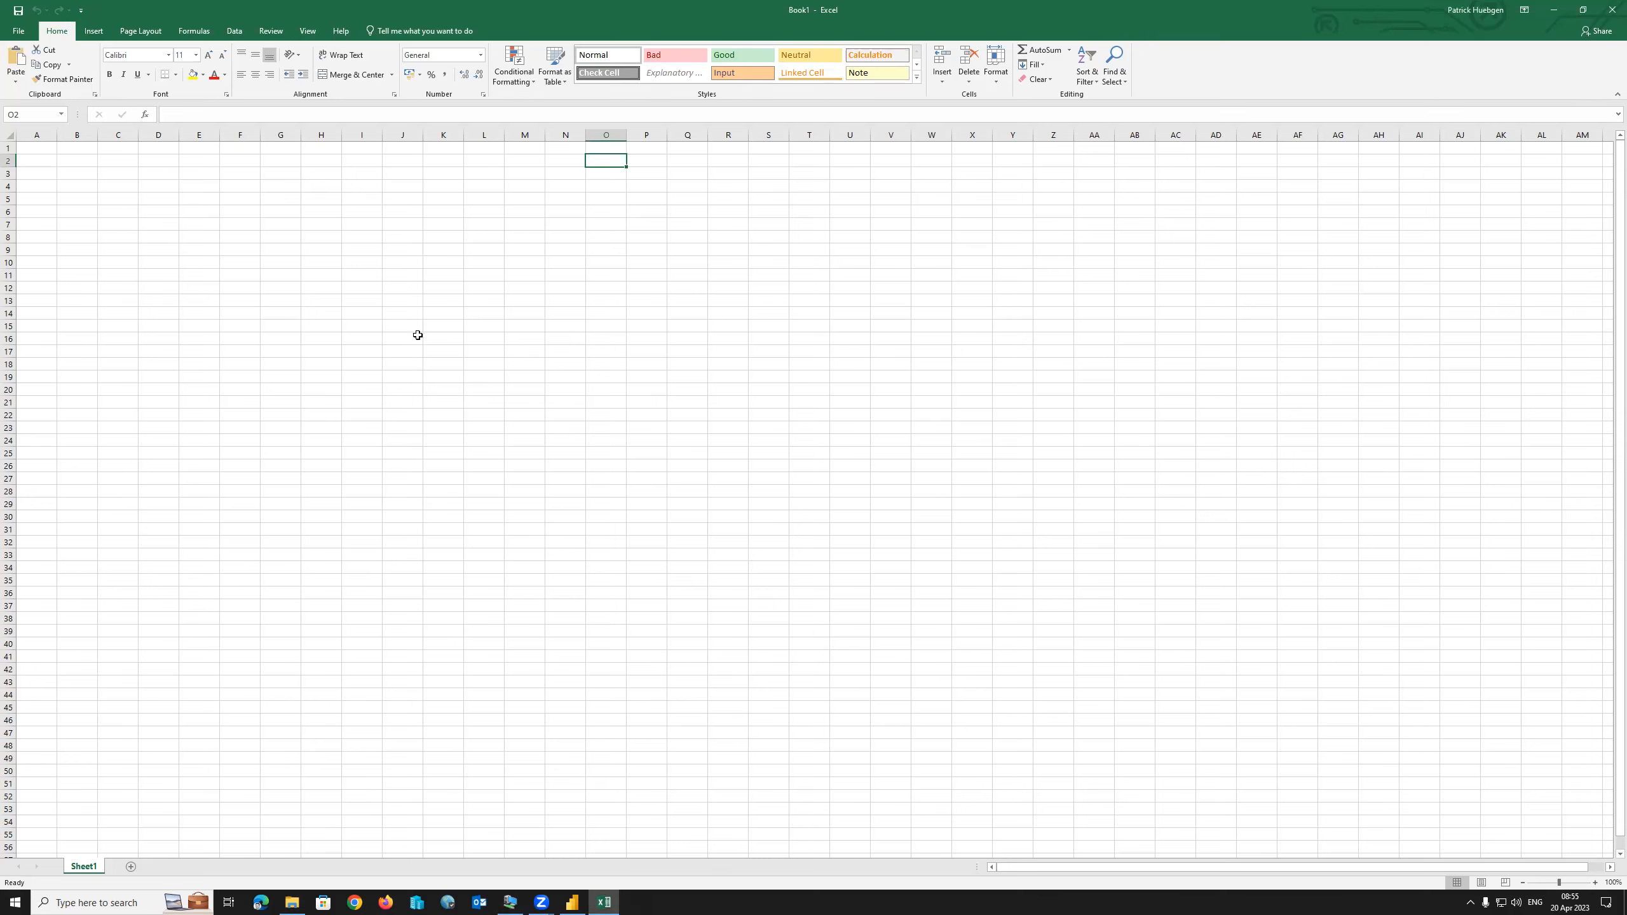
Start an ODBC data import in Excel and choose the webfocus911odbc data source.
left_click(17, 33)
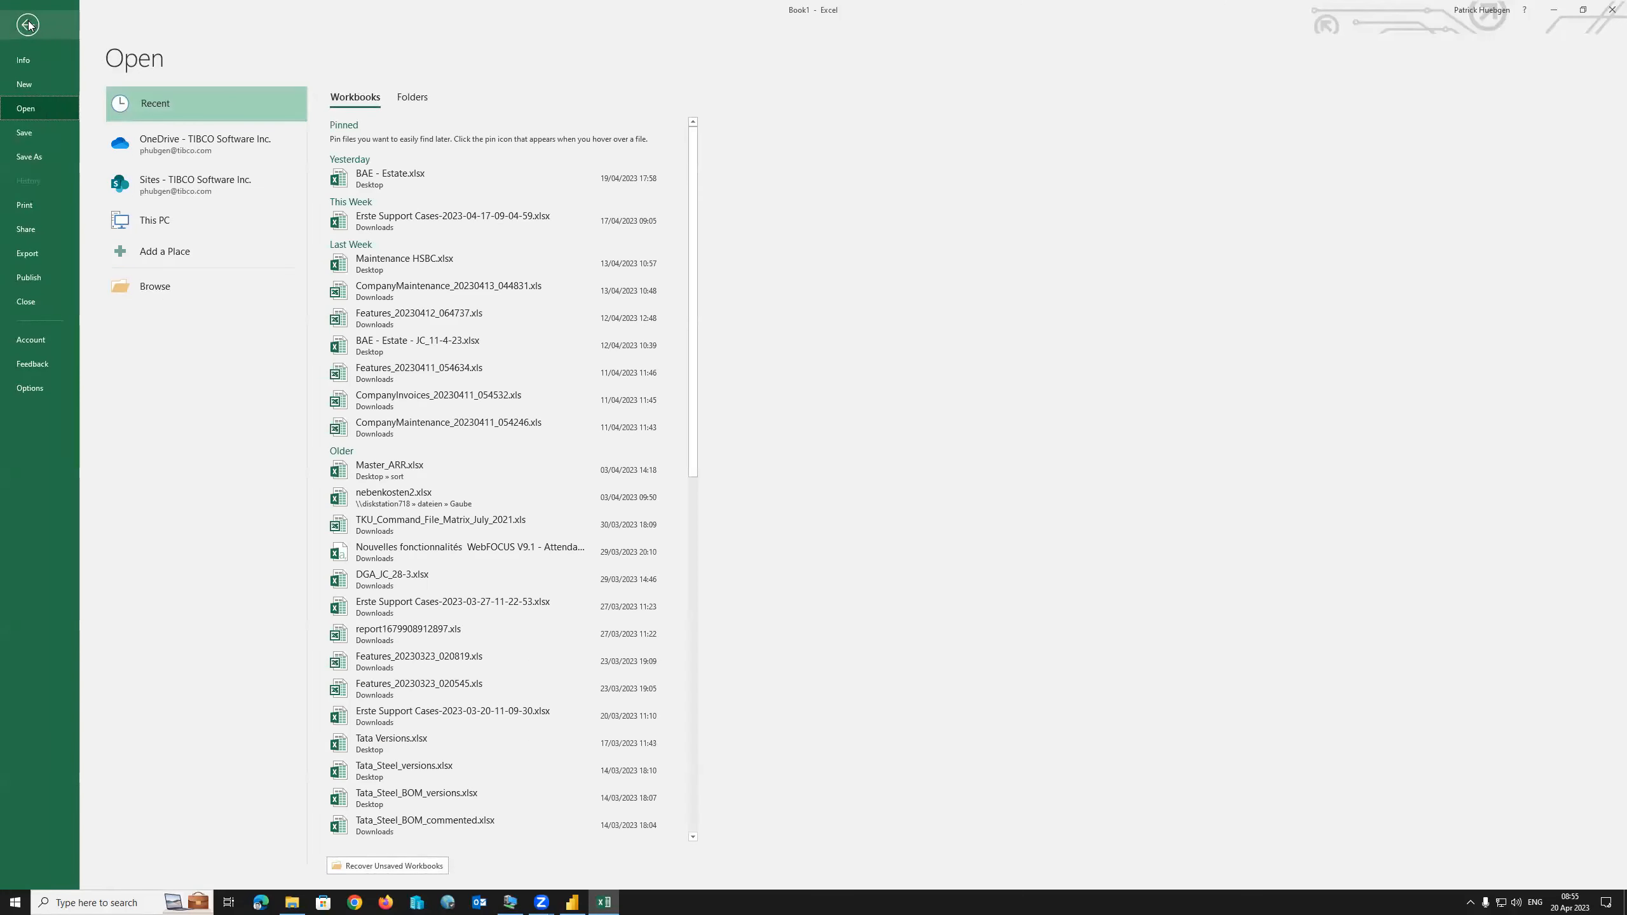
left_click(28, 25)
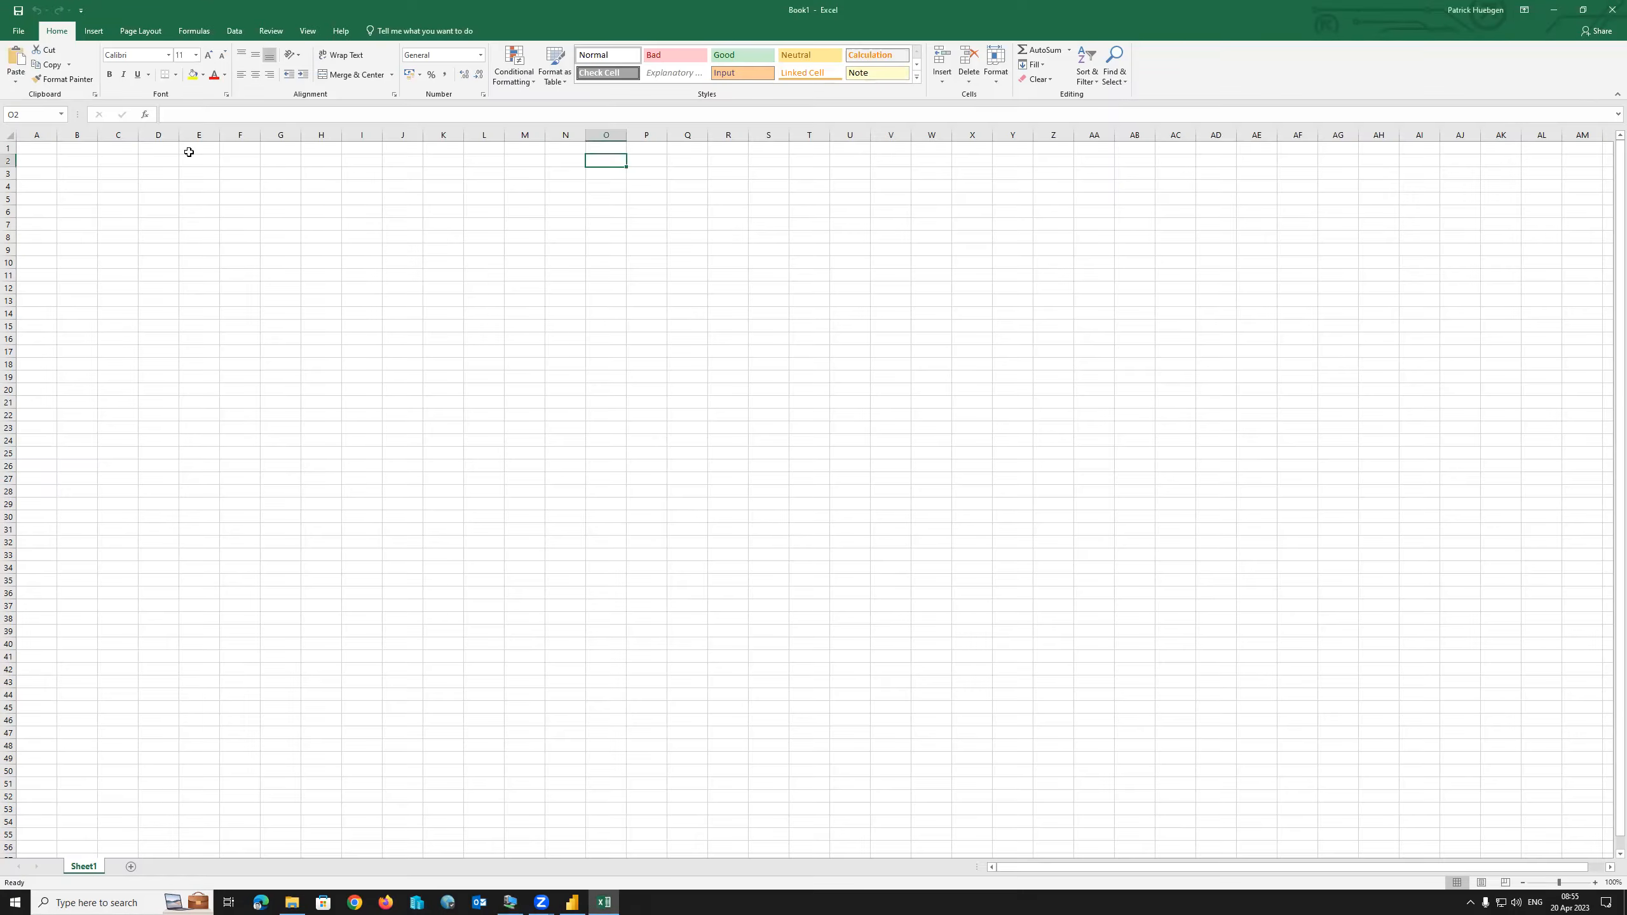
left_click(234, 31)
left_click(18, 82)
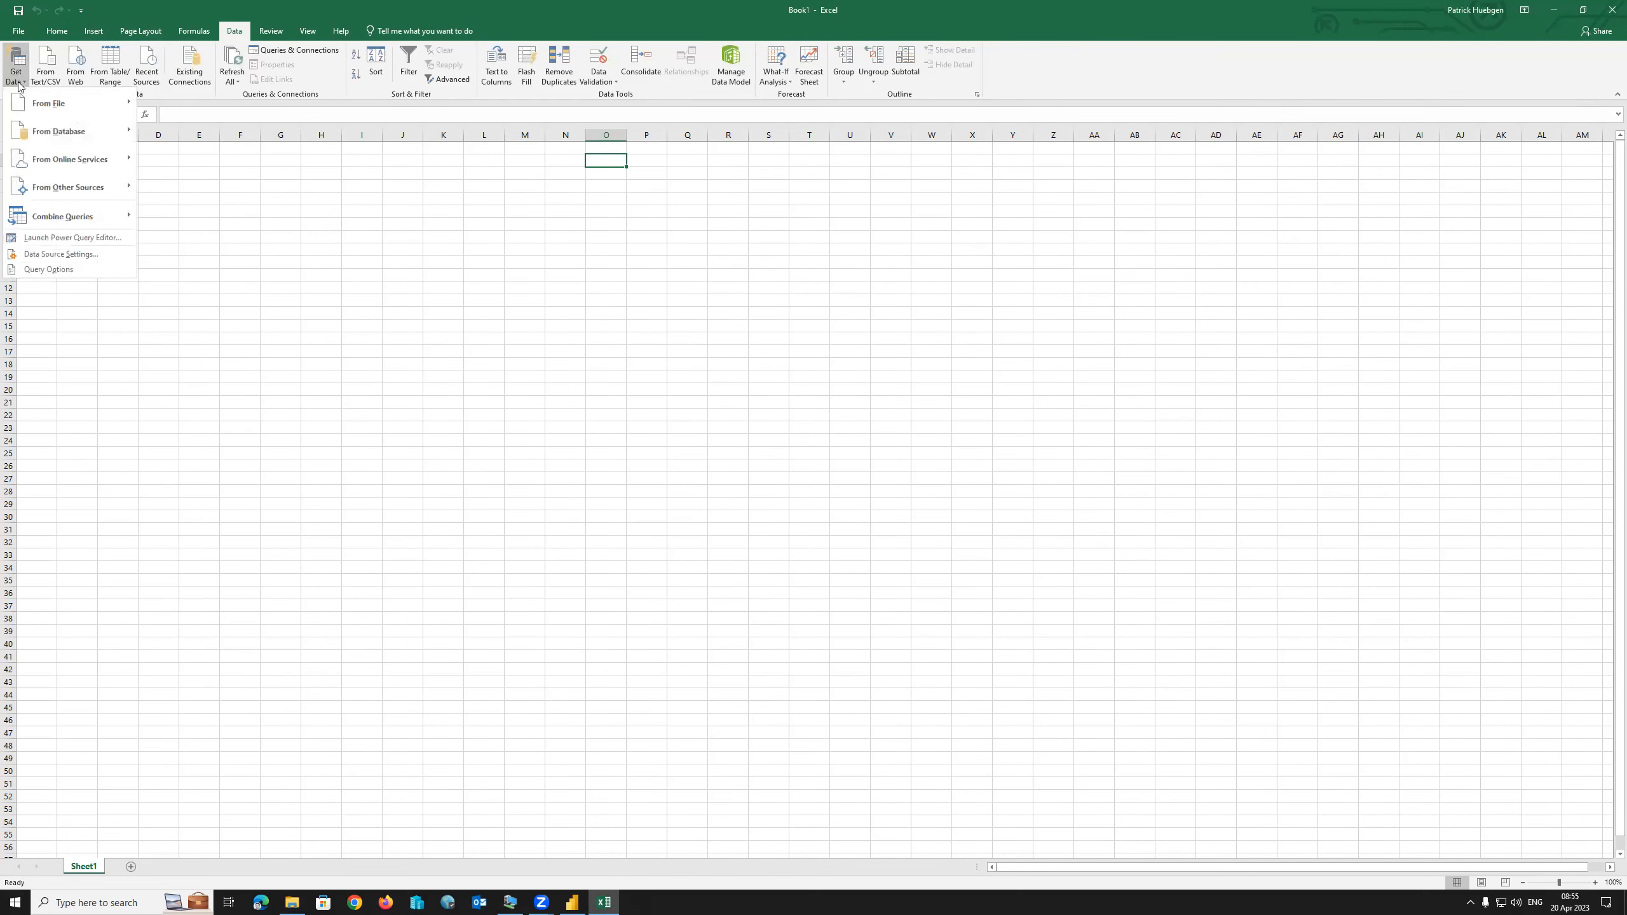
mouse_move(66, 159)
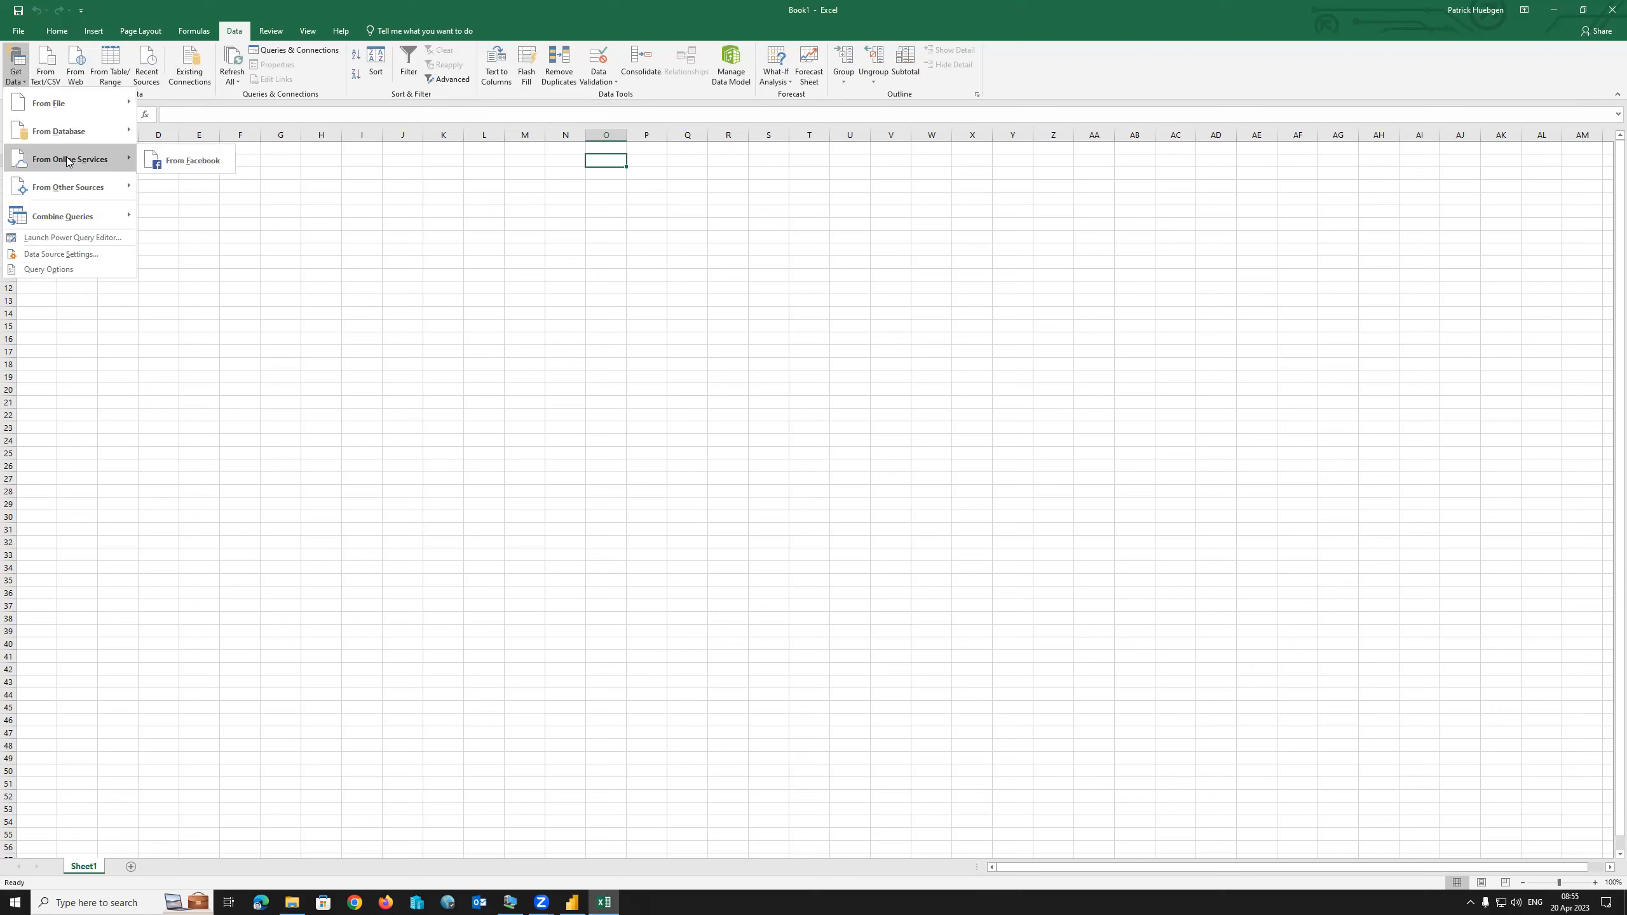
mouse_move(101, 190)
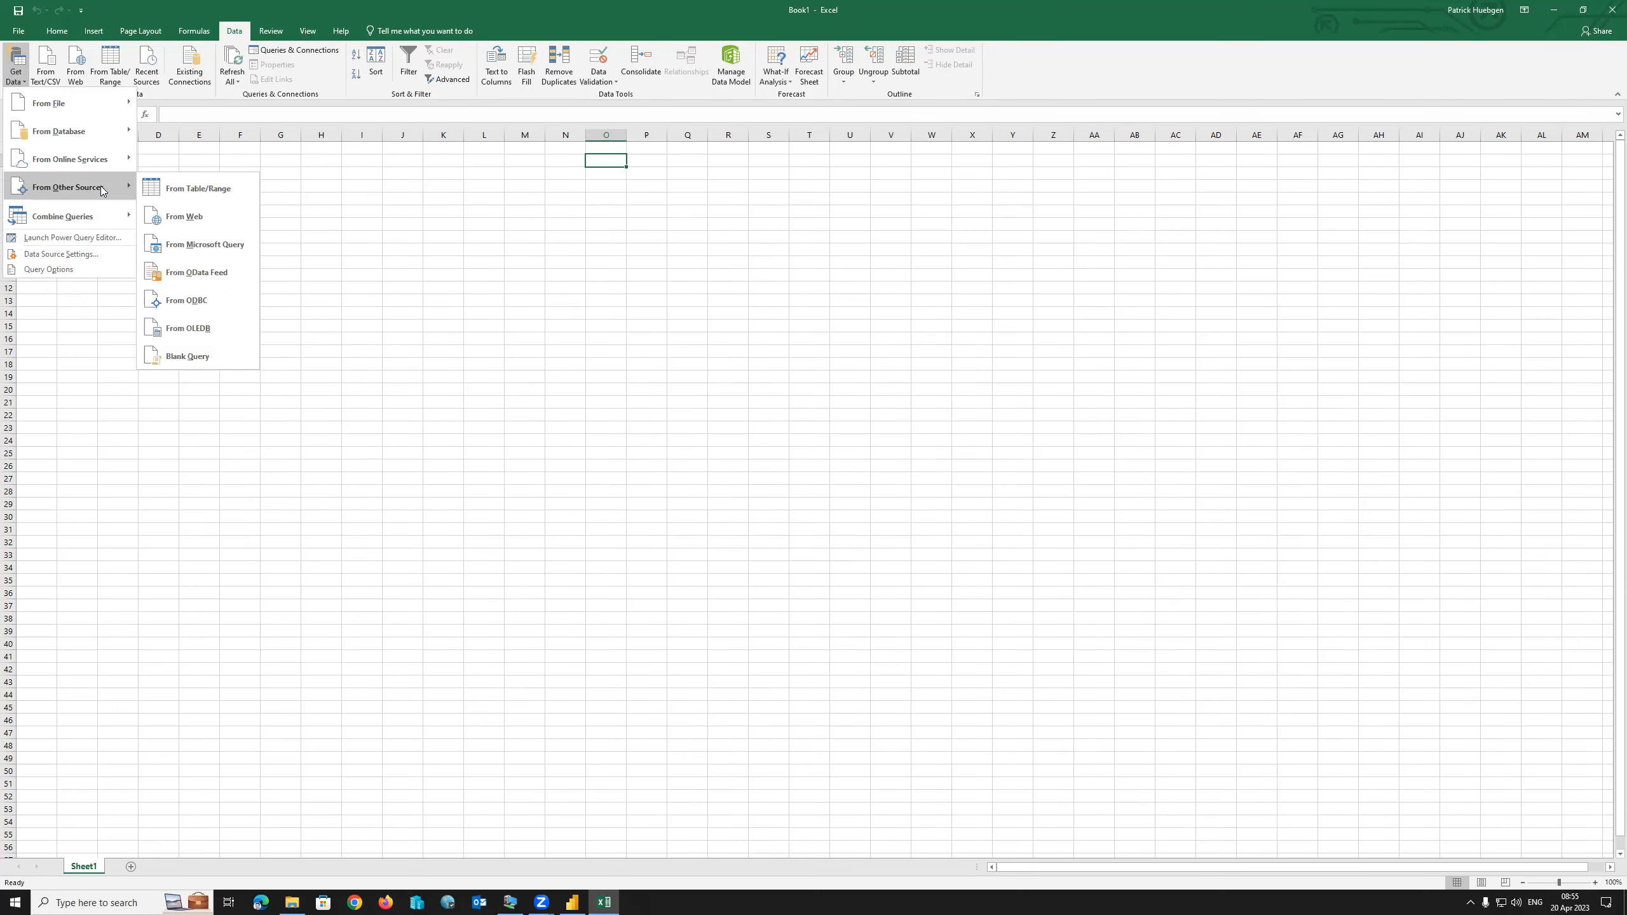
left_click(217, 297)
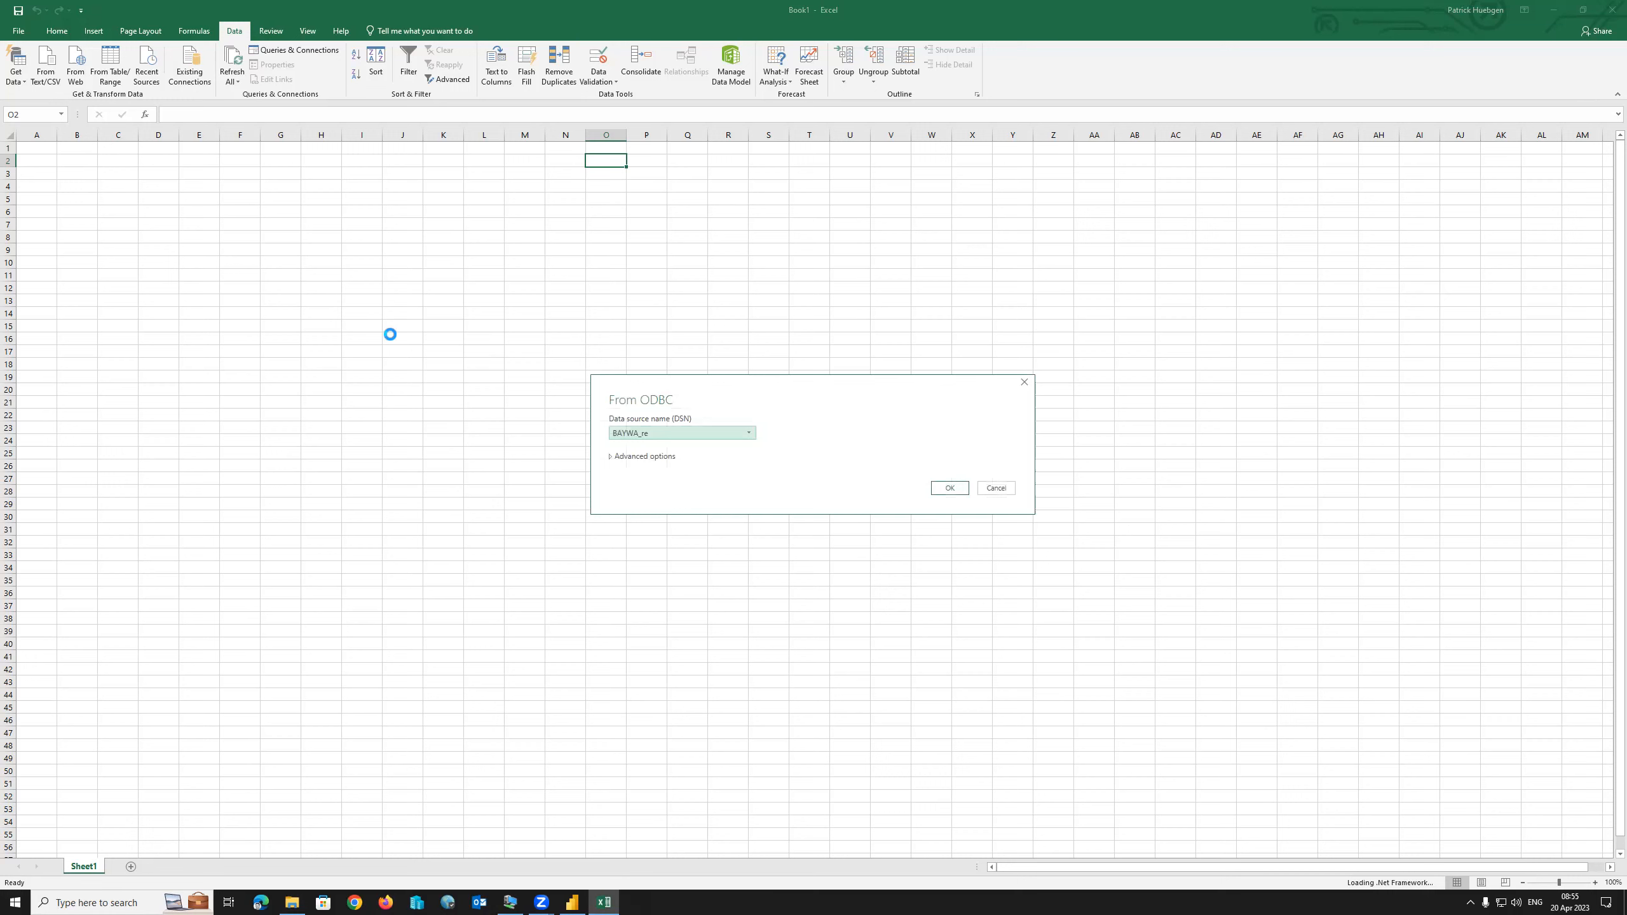
left_click(632, 434)
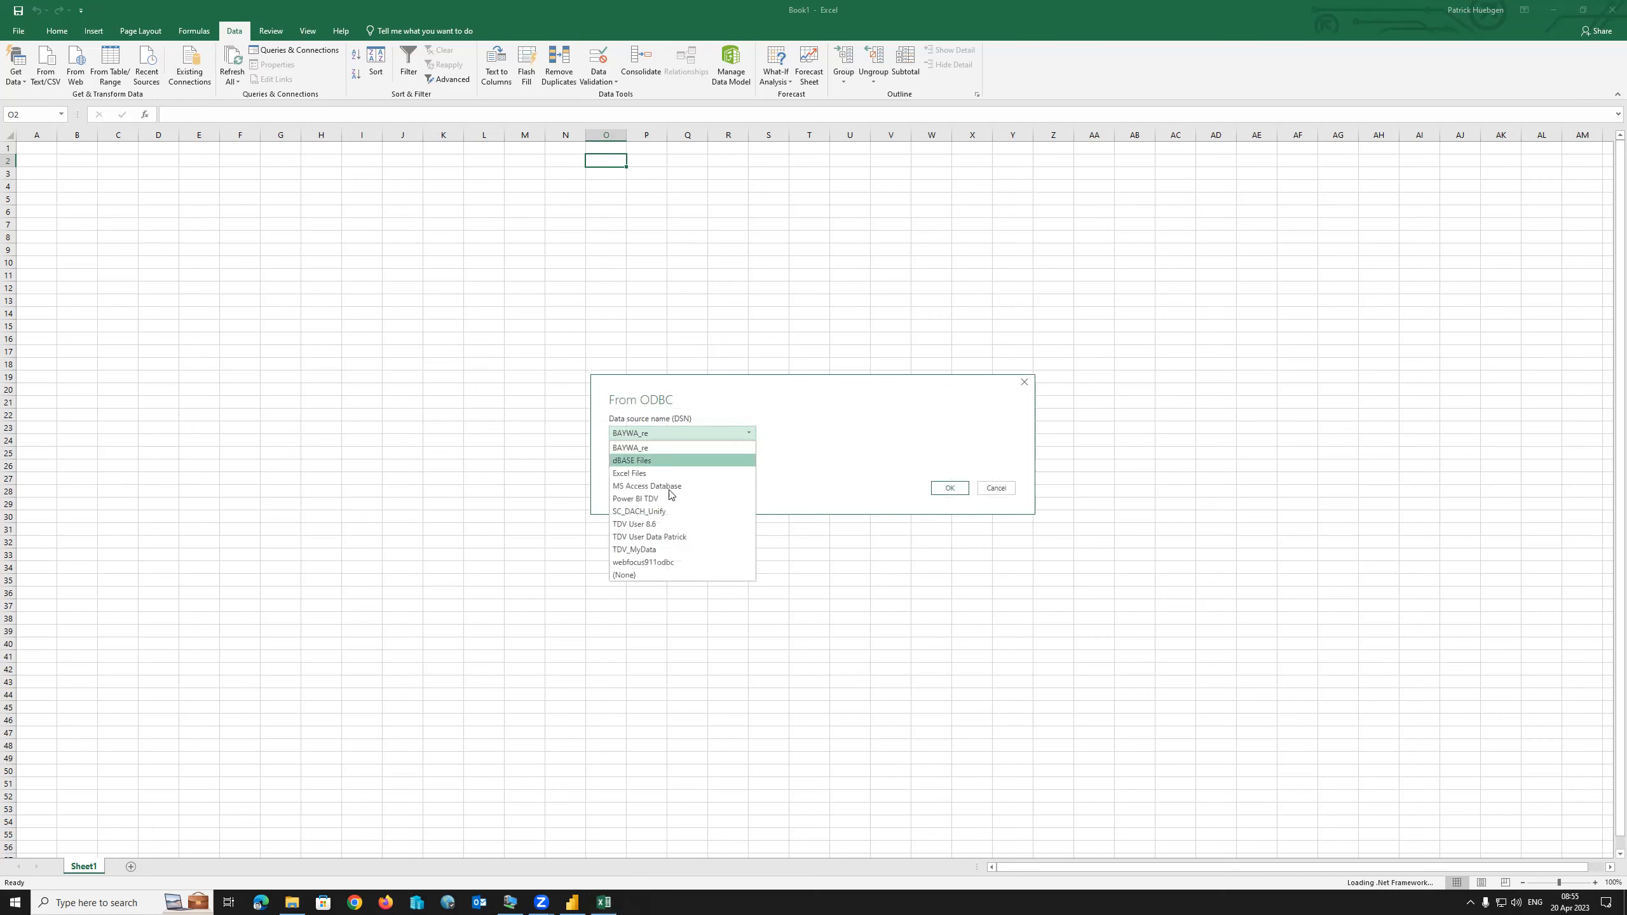
left_click(653, 567)
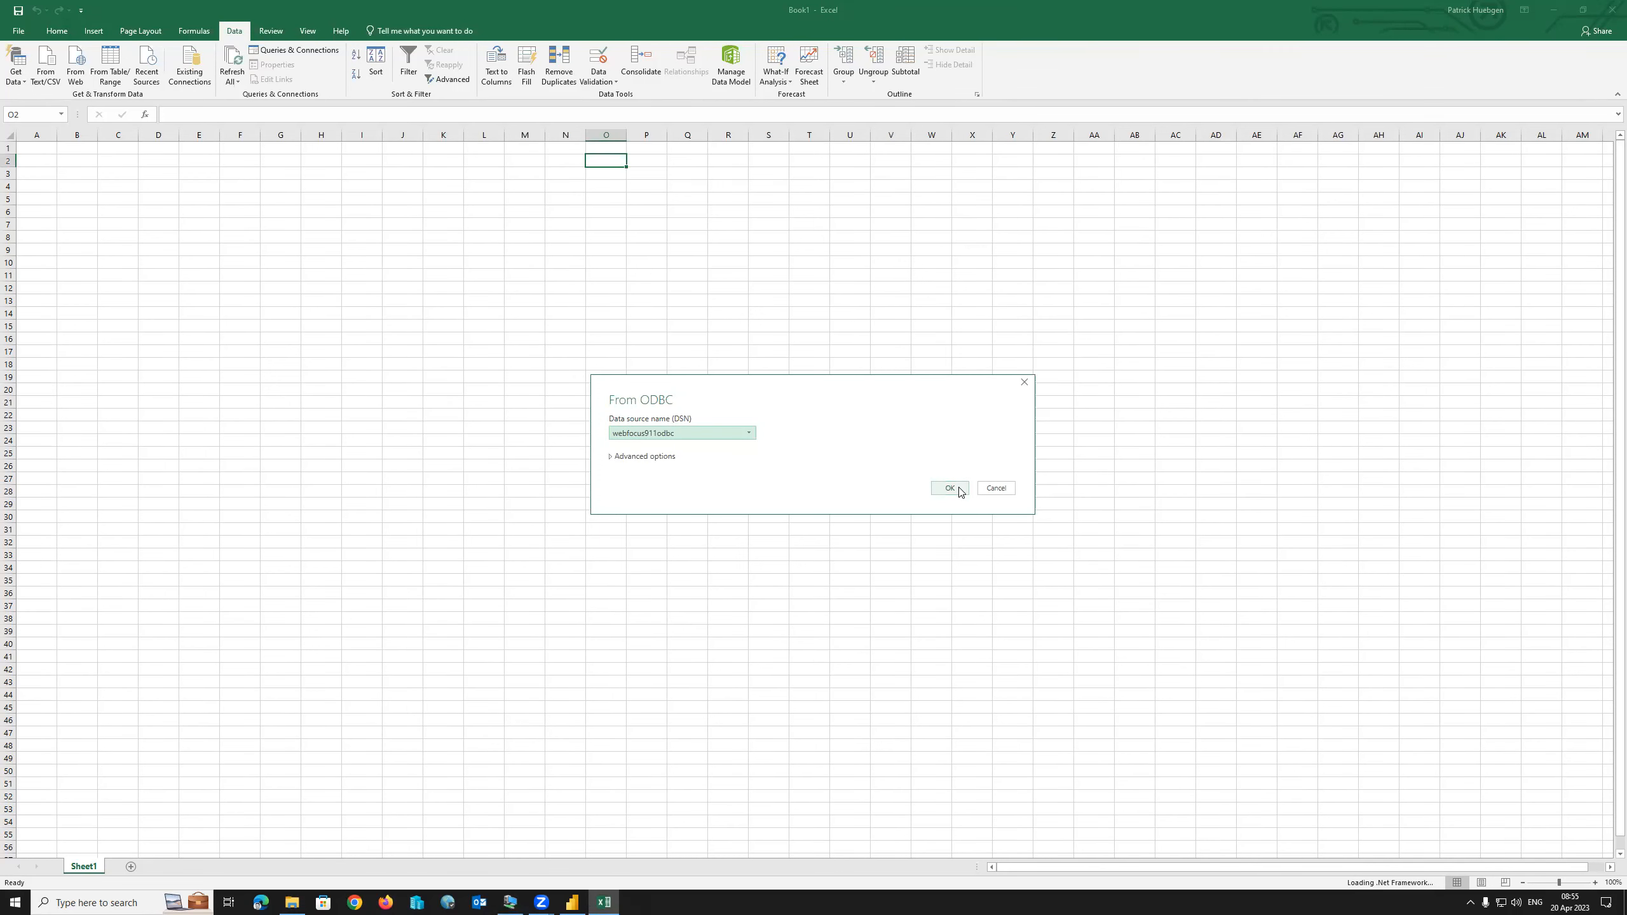
Confirm the ODBC source and enter the database user name and password.
left_click(669, 457)
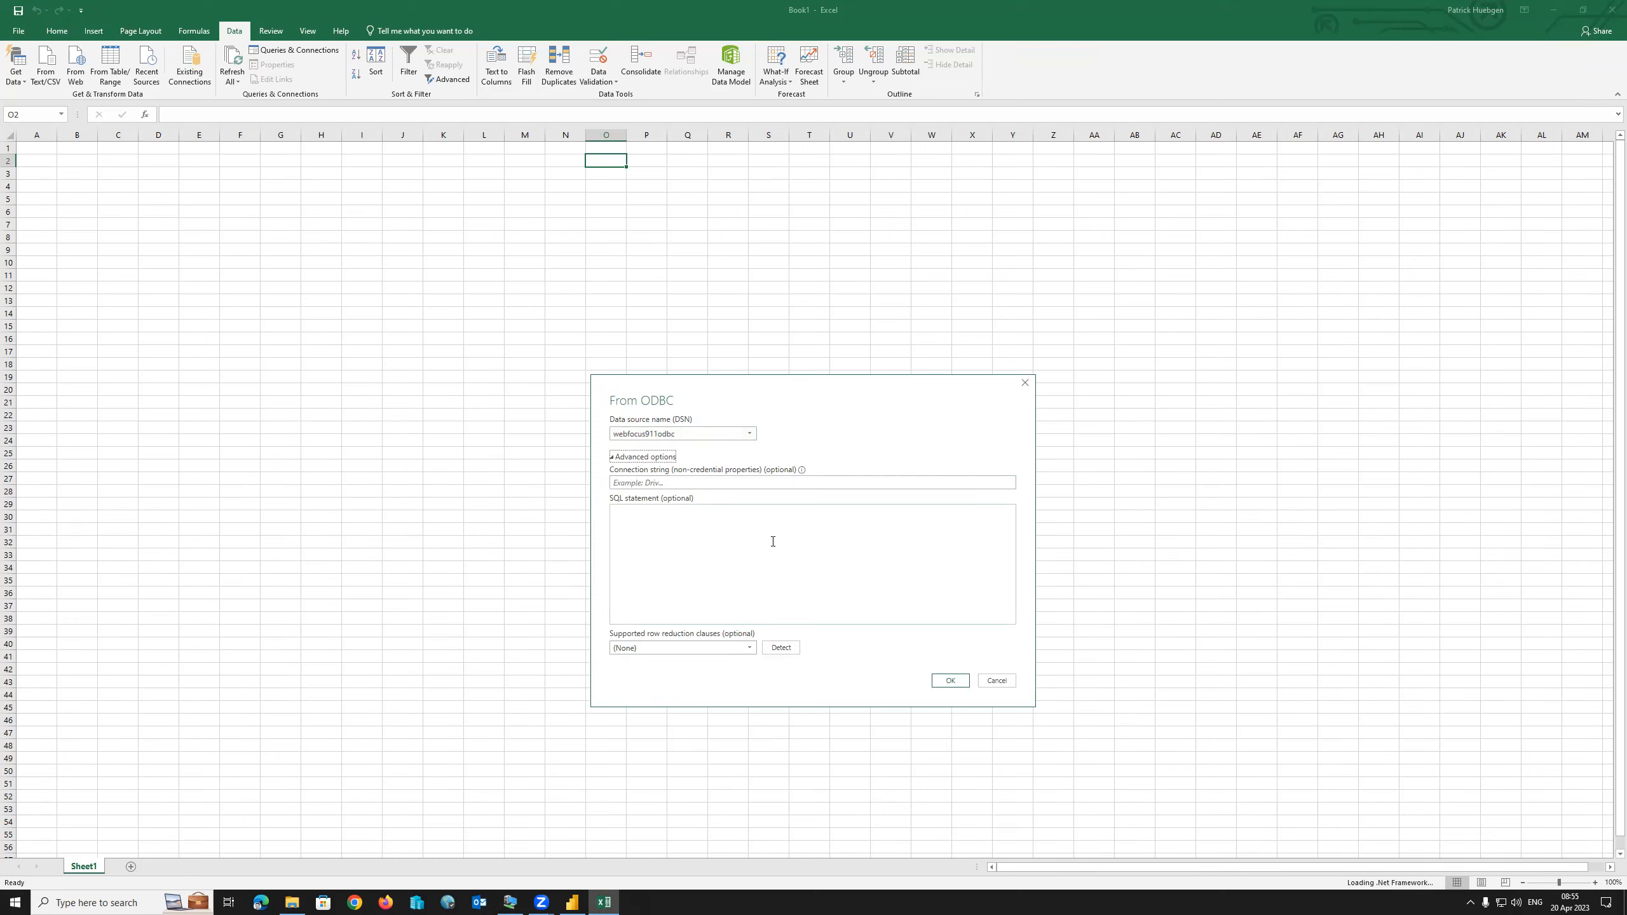
left_click(613, 458)
left_click(951, 490)
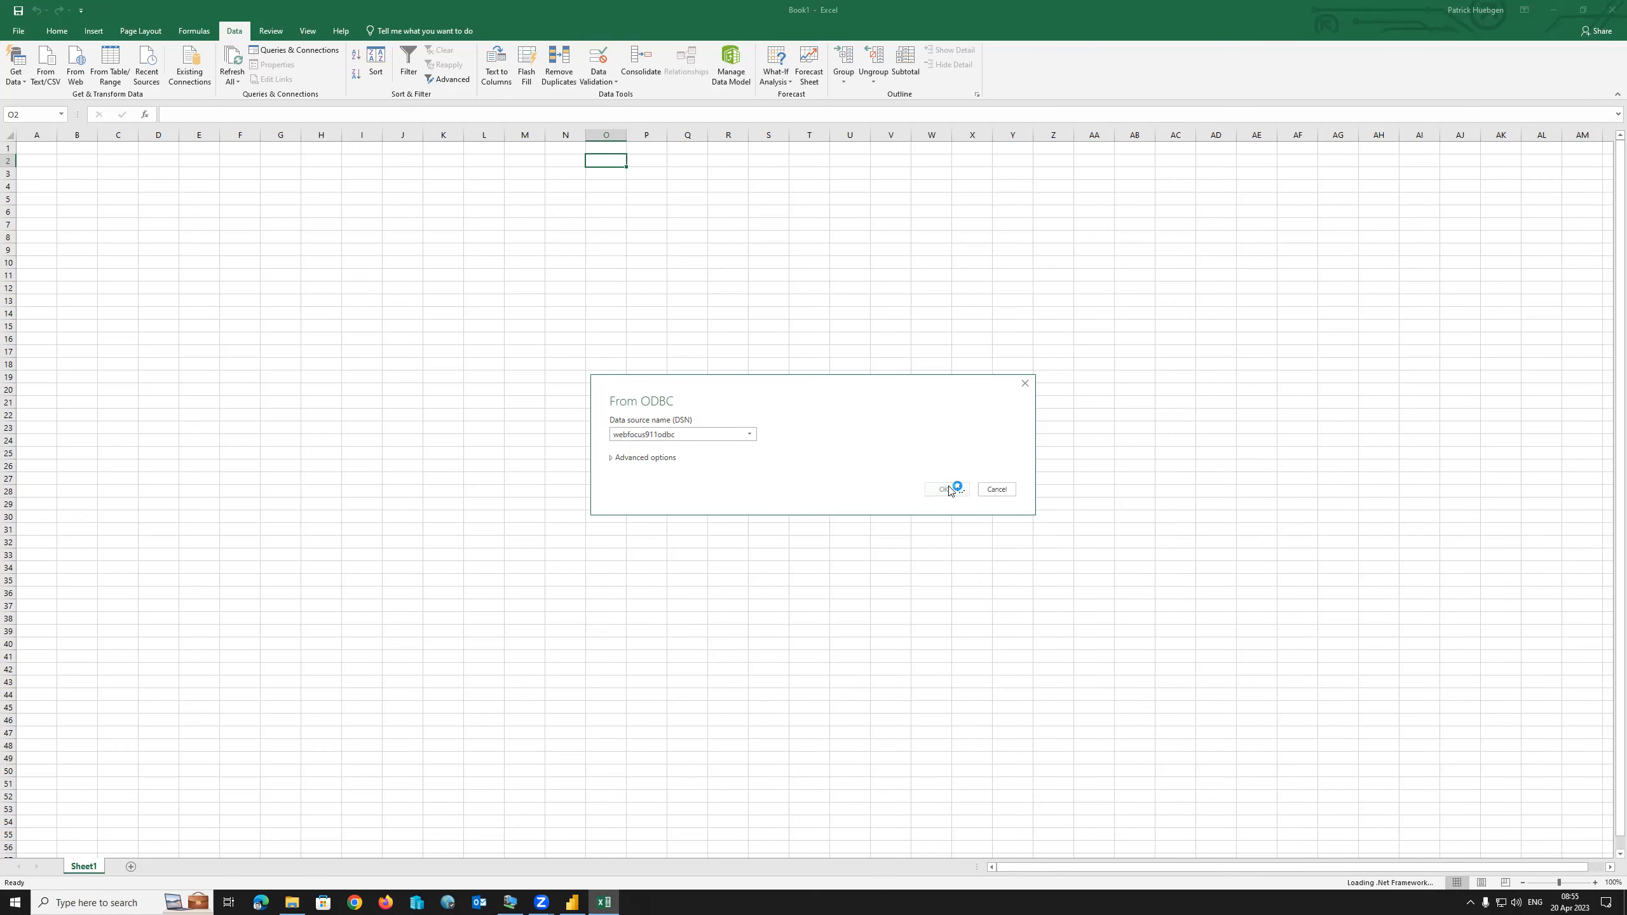
left_click(763, 423)
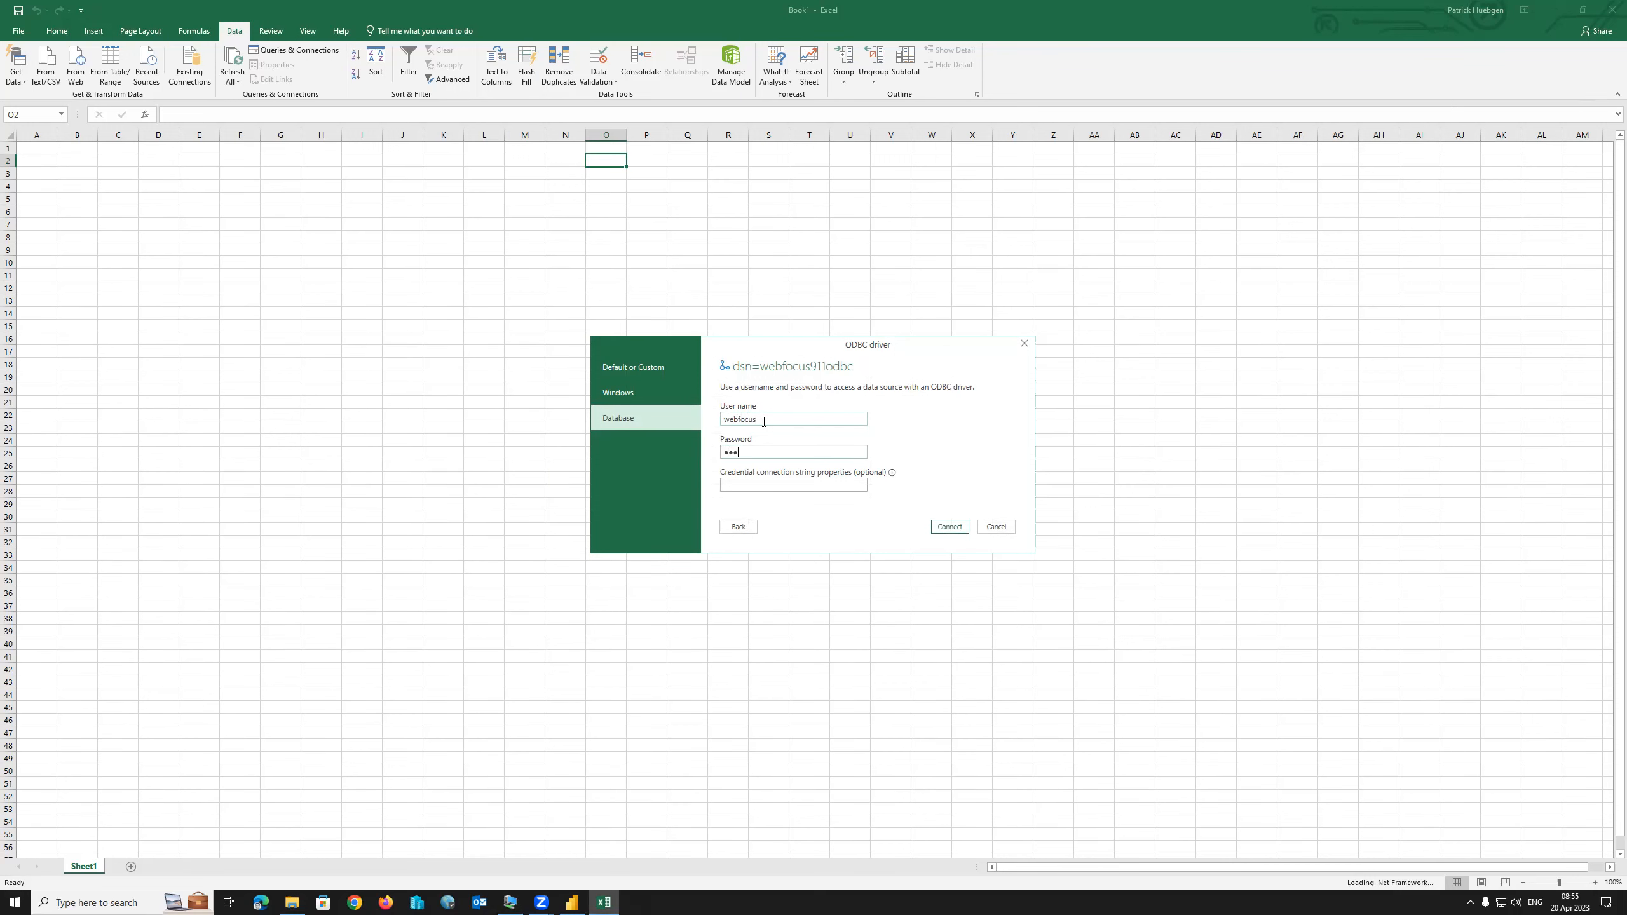
key("BackSpace")
key("BackSpace")
key("BackSpace")
key("BackSpace")
key("BackSpace")
key("BackSpace")
key("BackSpace")
key("BackSpace")
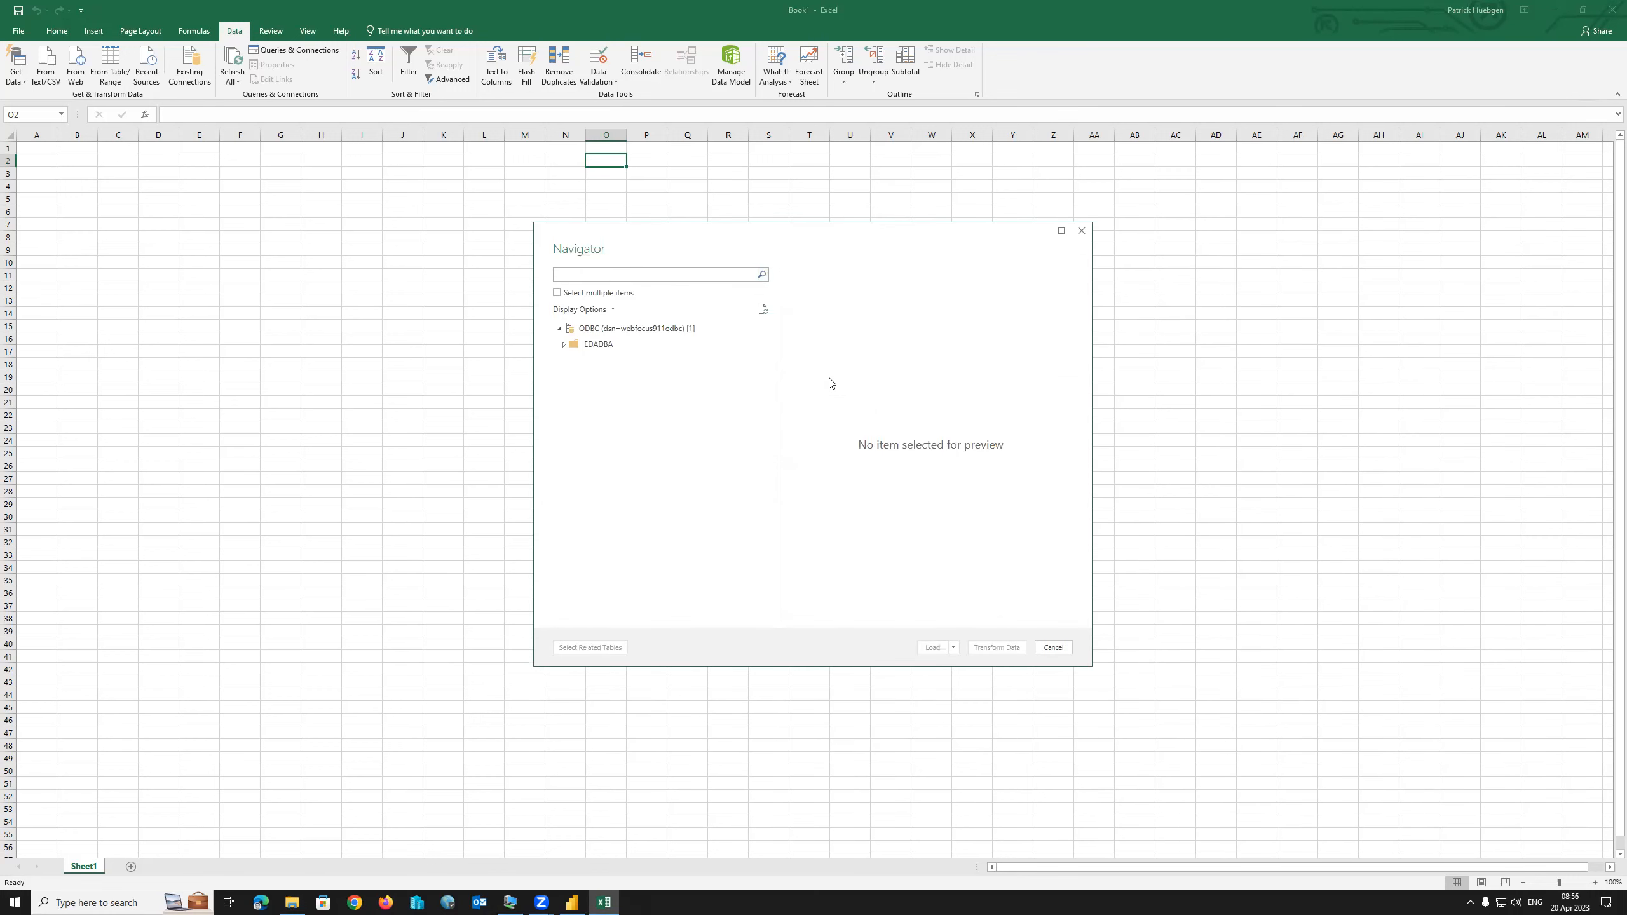
Expand EDADBA, select the car table and load its 30 rows into Sheet2.
left_click(564, 345)
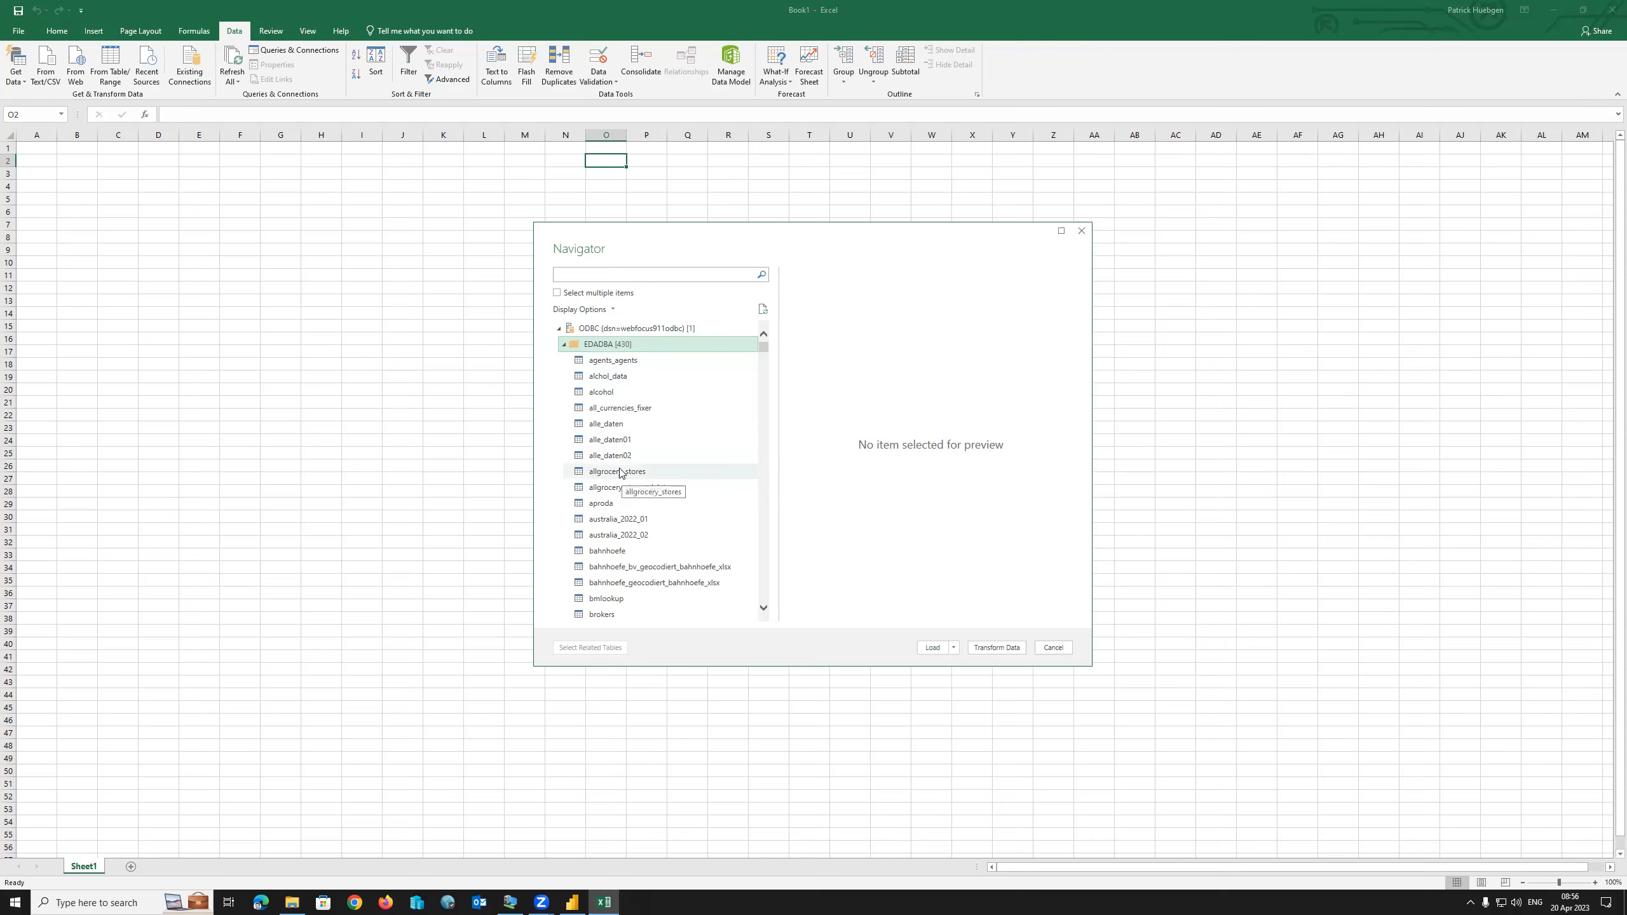
scroll(641, 474, "down", 20)
scroll(666, 477, "down", 20)
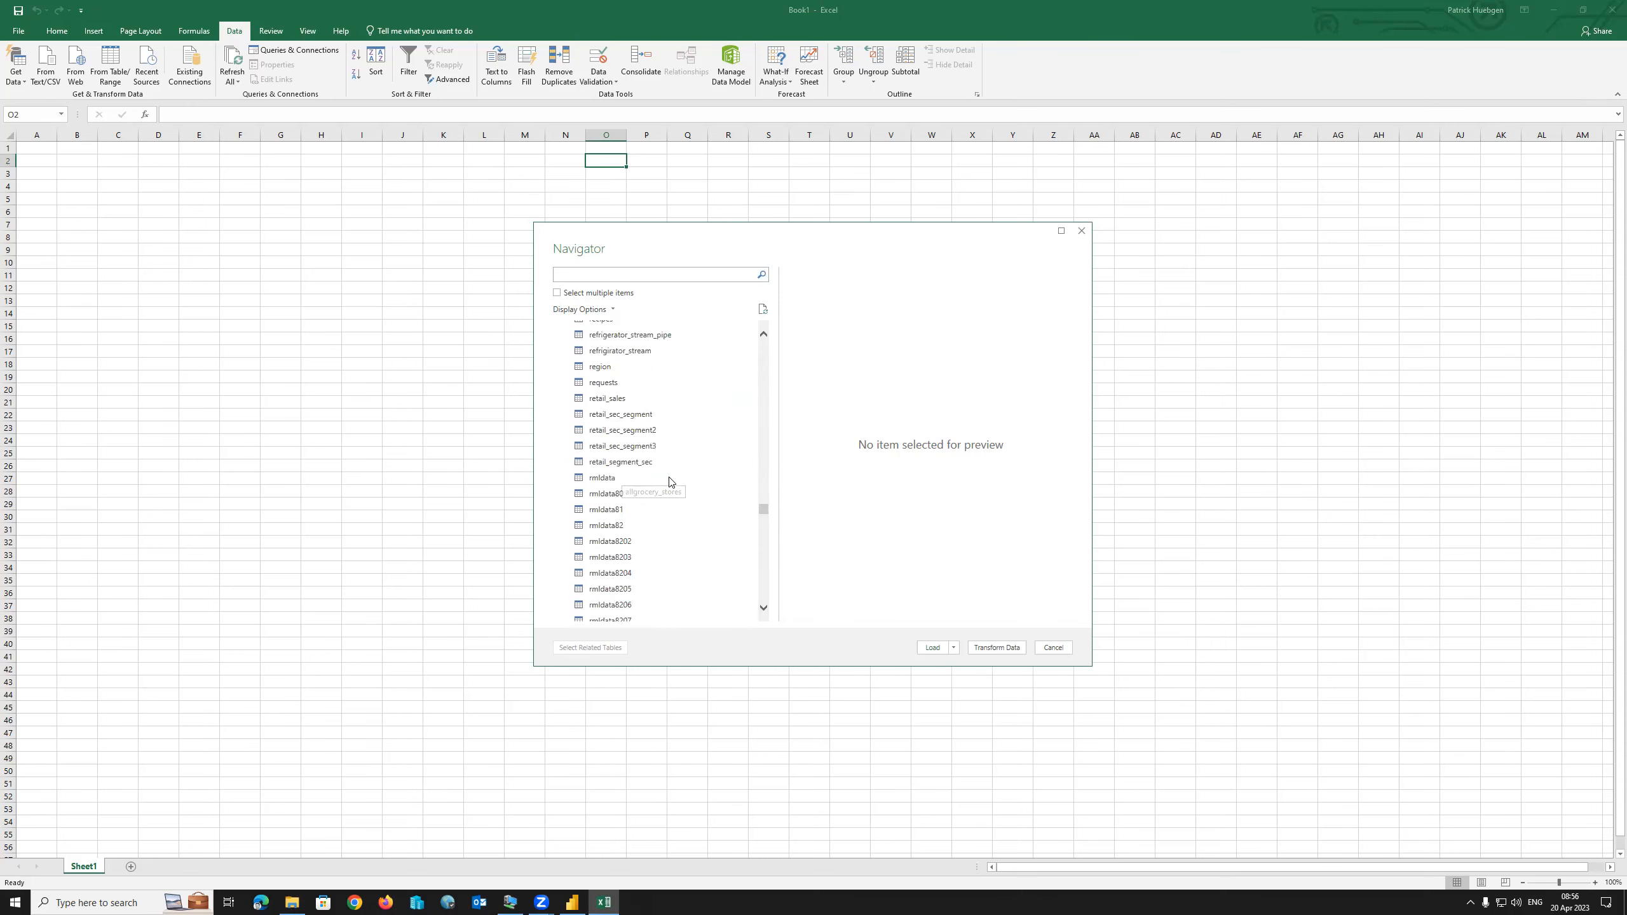
left_click_drag(767, 596, 769, 343)
scroll(676, 508, "down", 6)
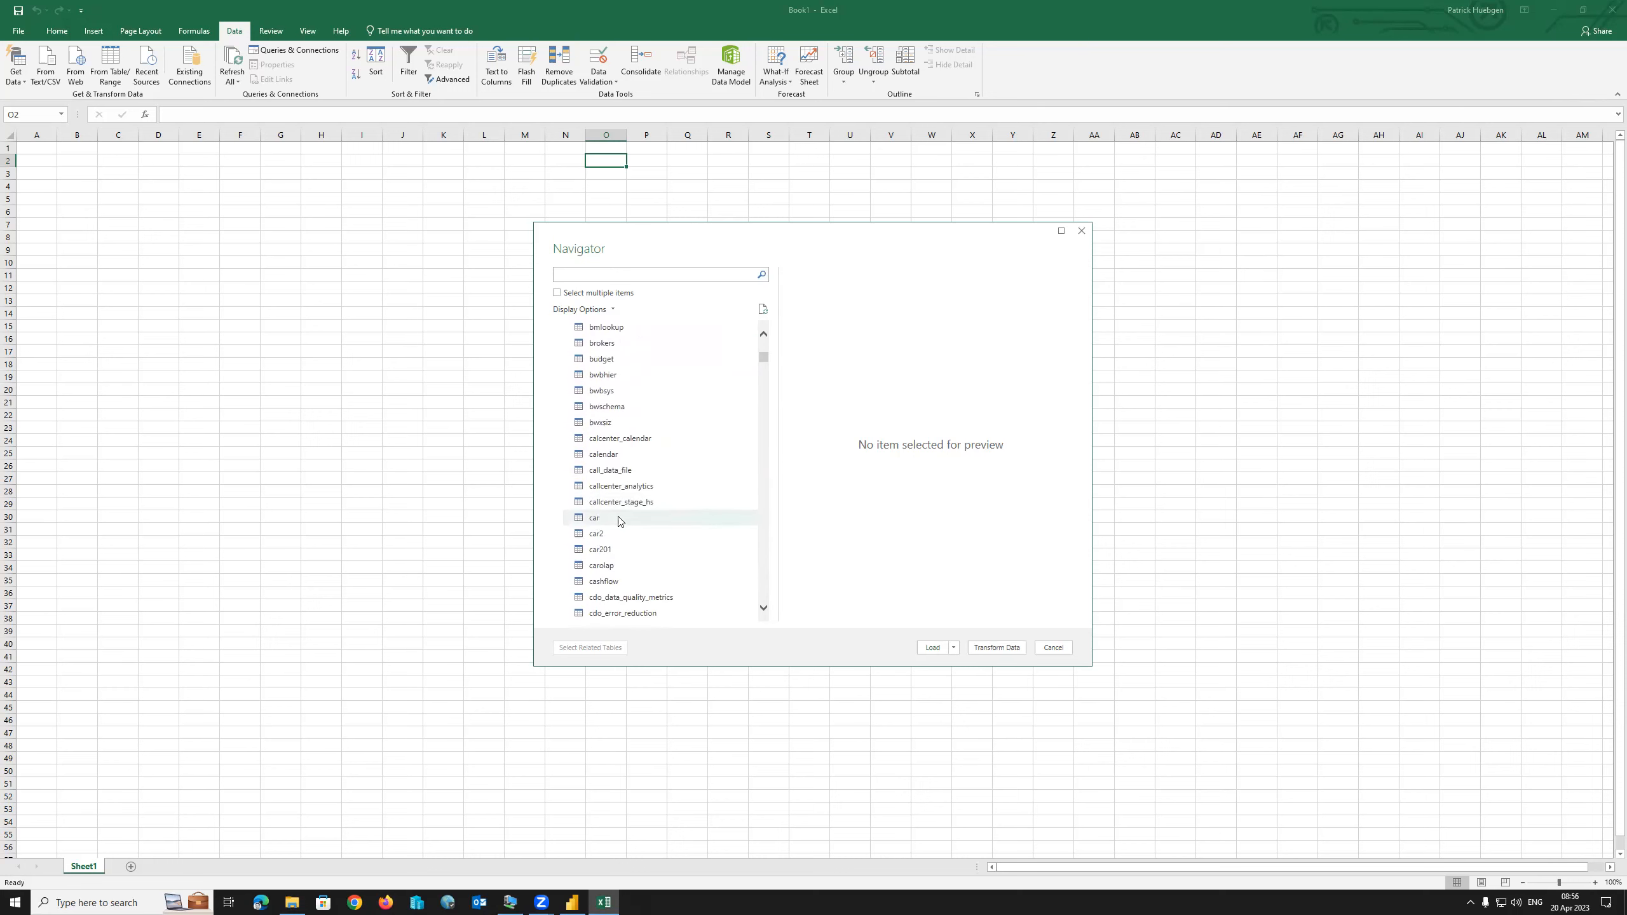
left_click(619, 518)
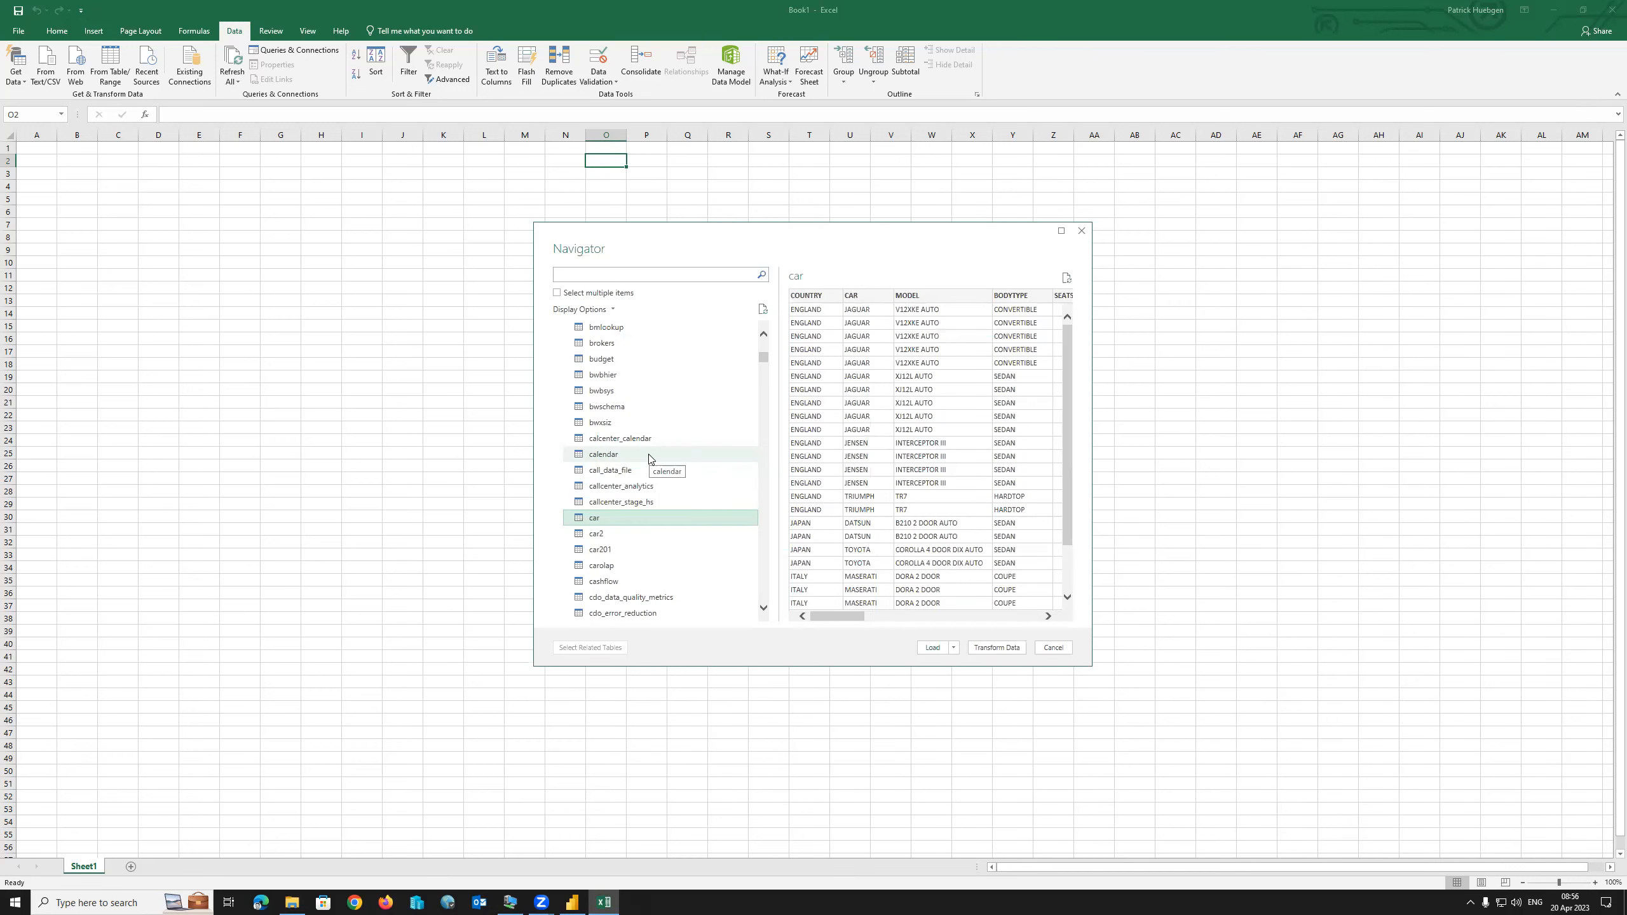
left_click(934, 647)
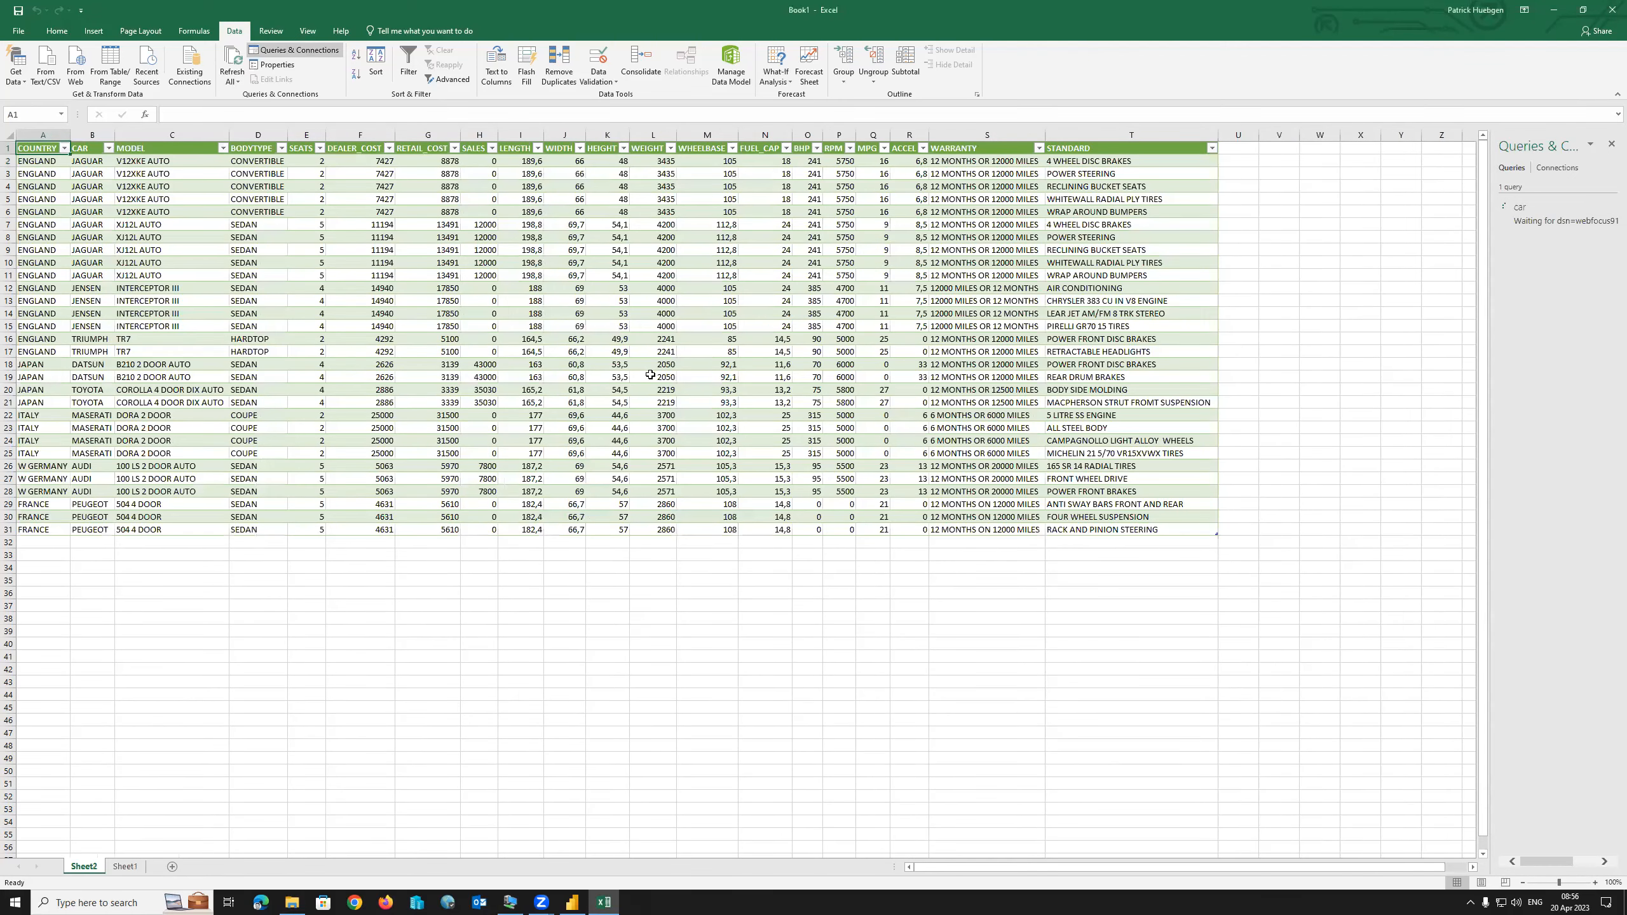
Filter the SEATS column to exclude 2 and 4 seats, keeping the 11 five-seat cars.
left_click(320, 148)
left_click(200, 292)
left_click(198, 282)
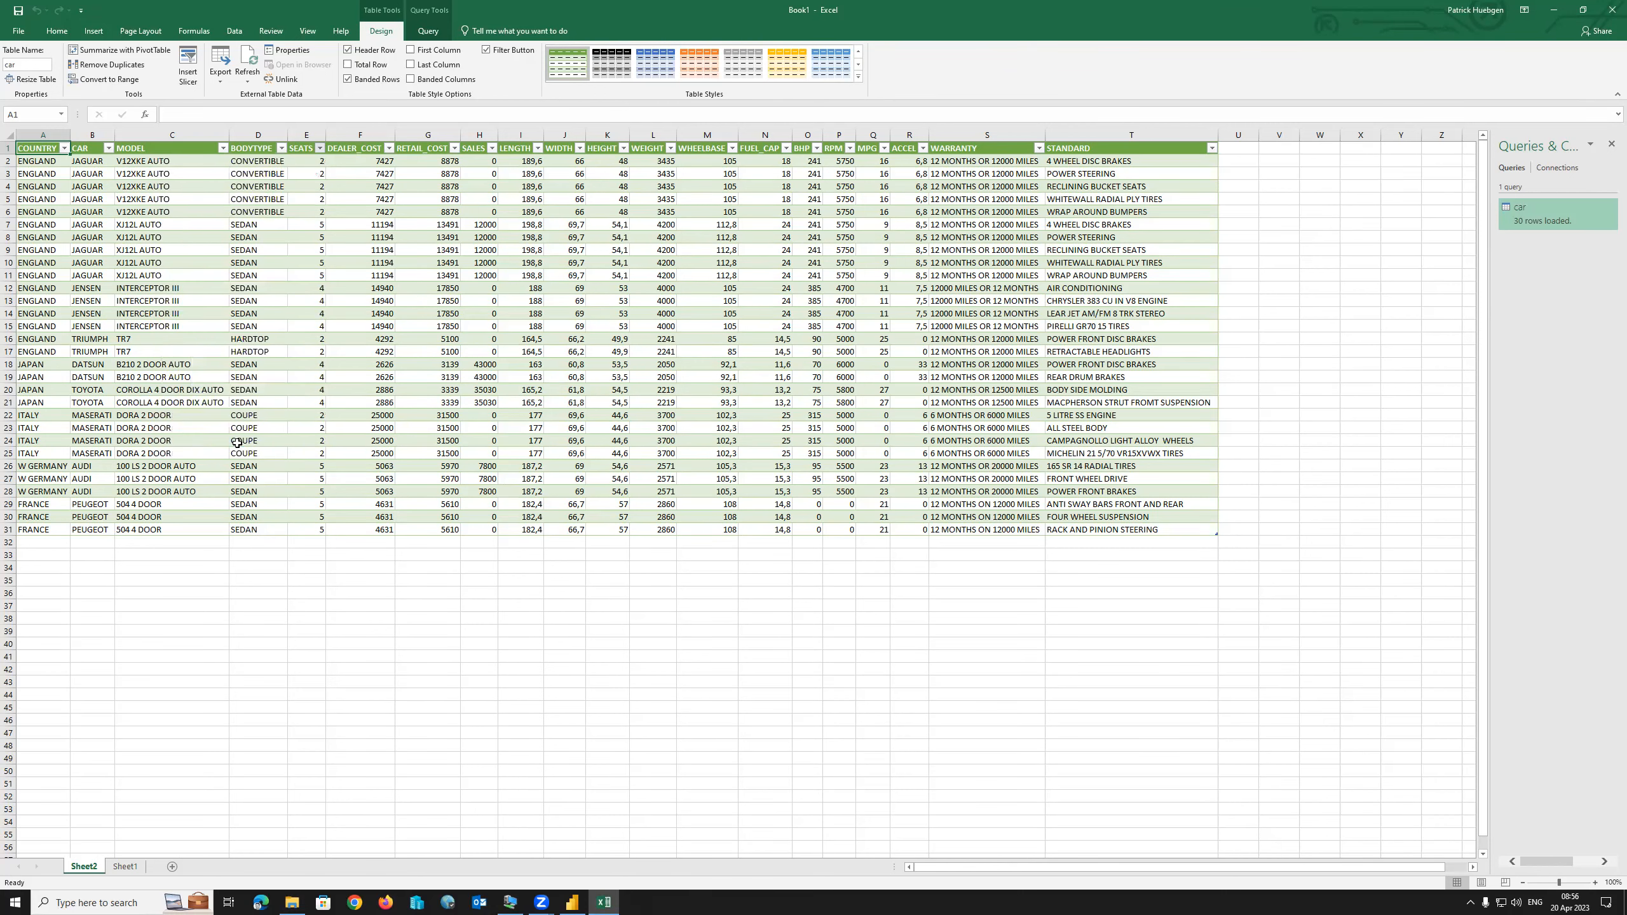
left_click(240, 441)
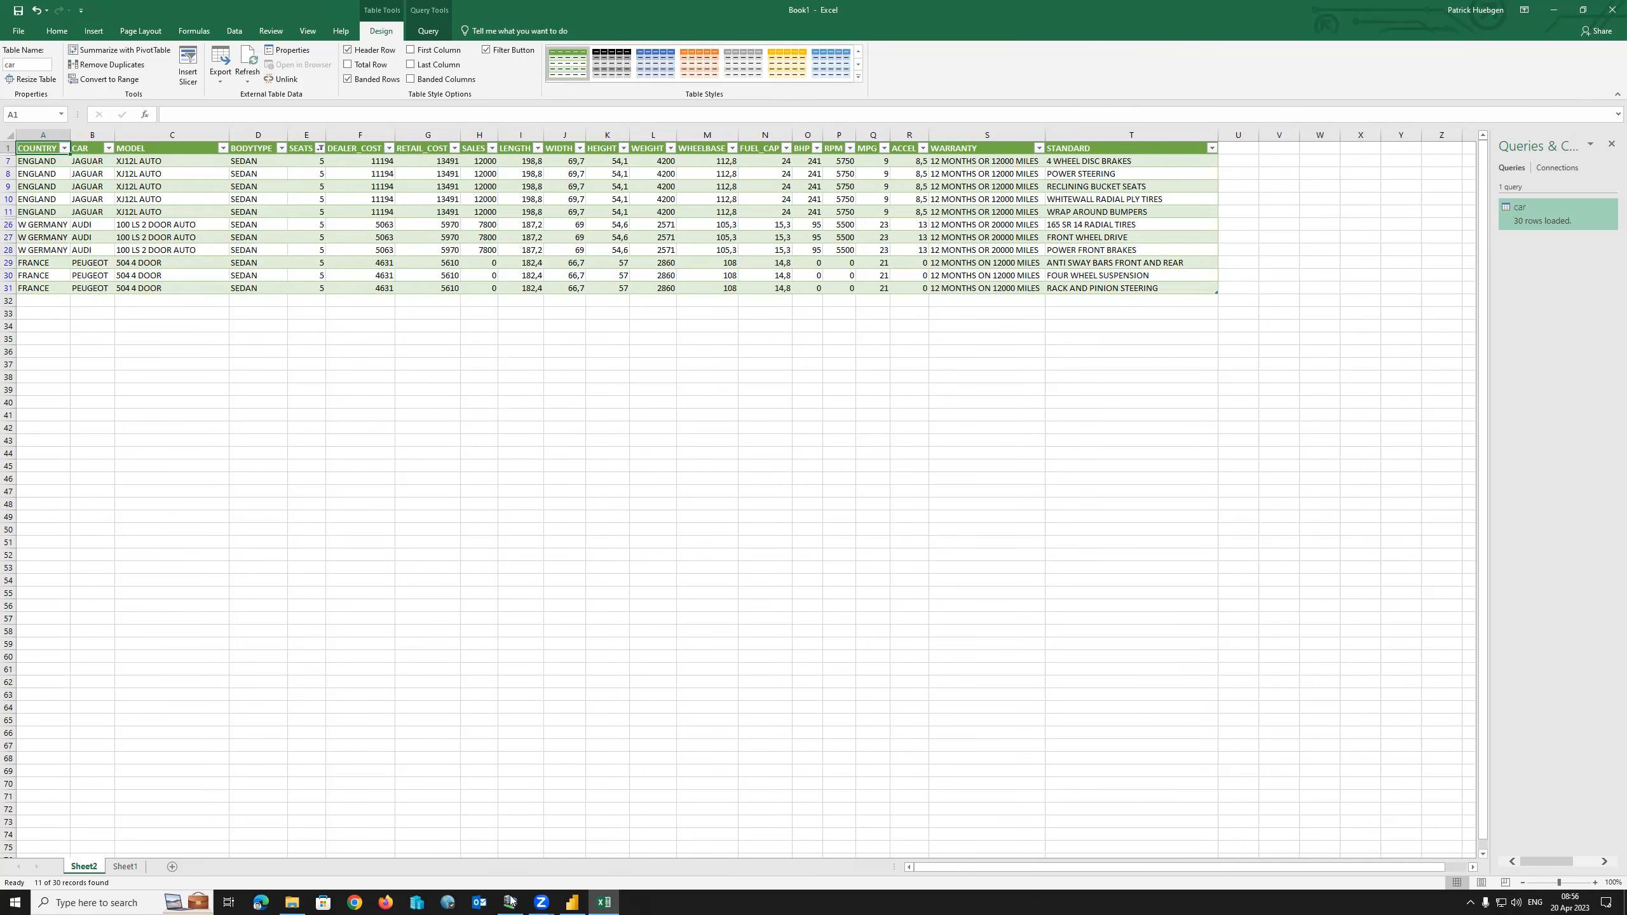
left_click(571, 901)
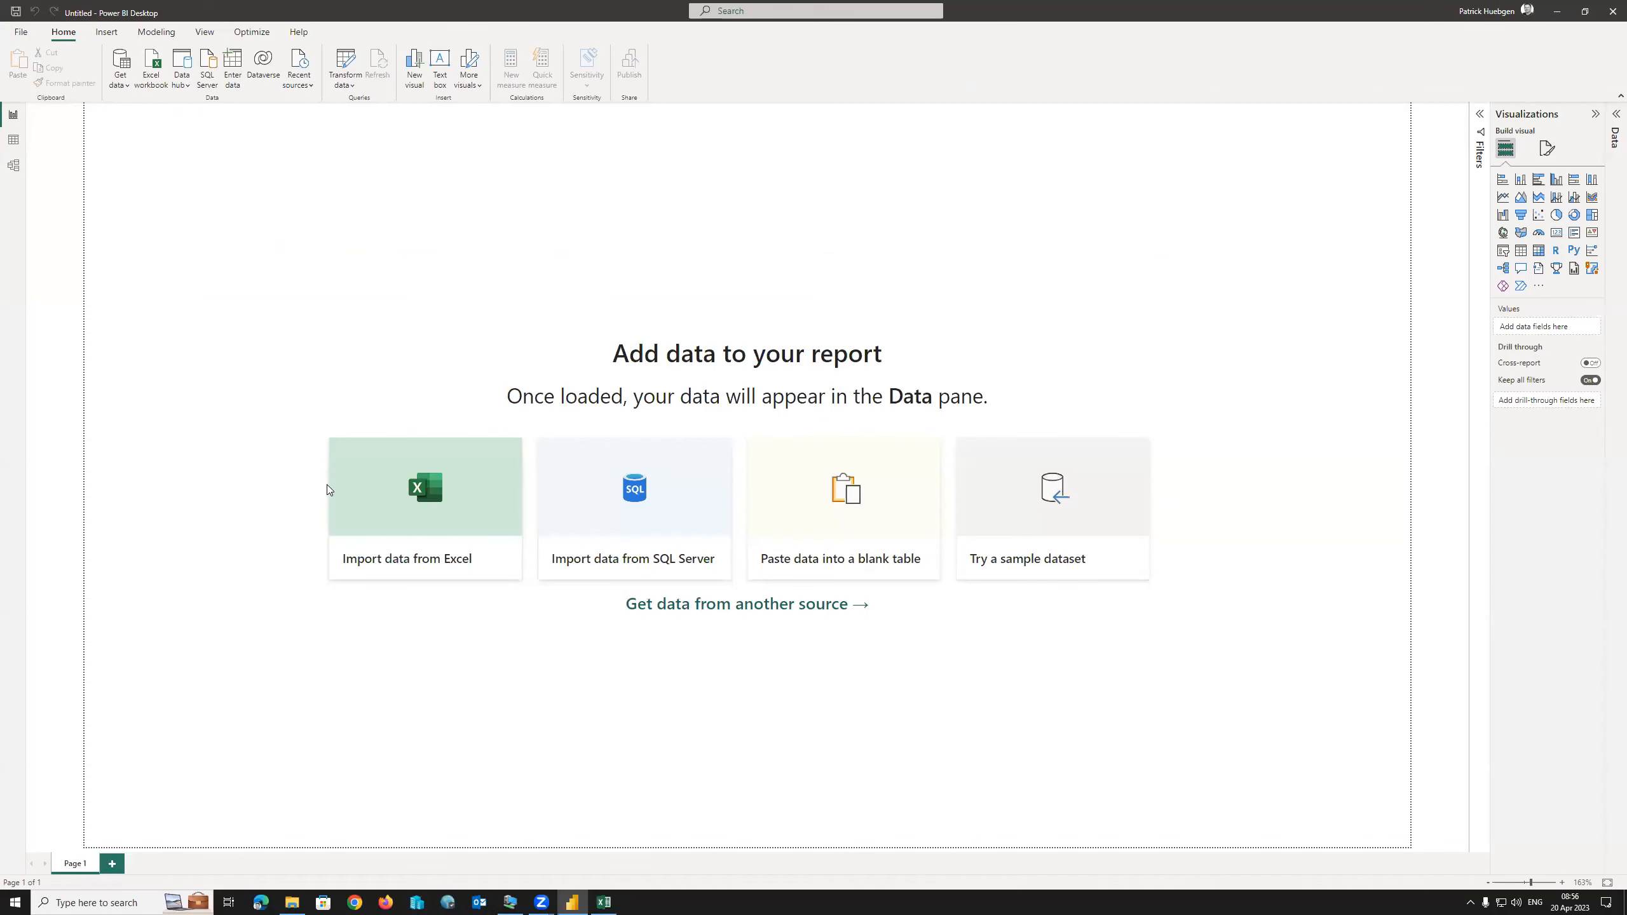
Choose the ODBC connector from the Other category of Get Data sources.
left_click(763, 606)
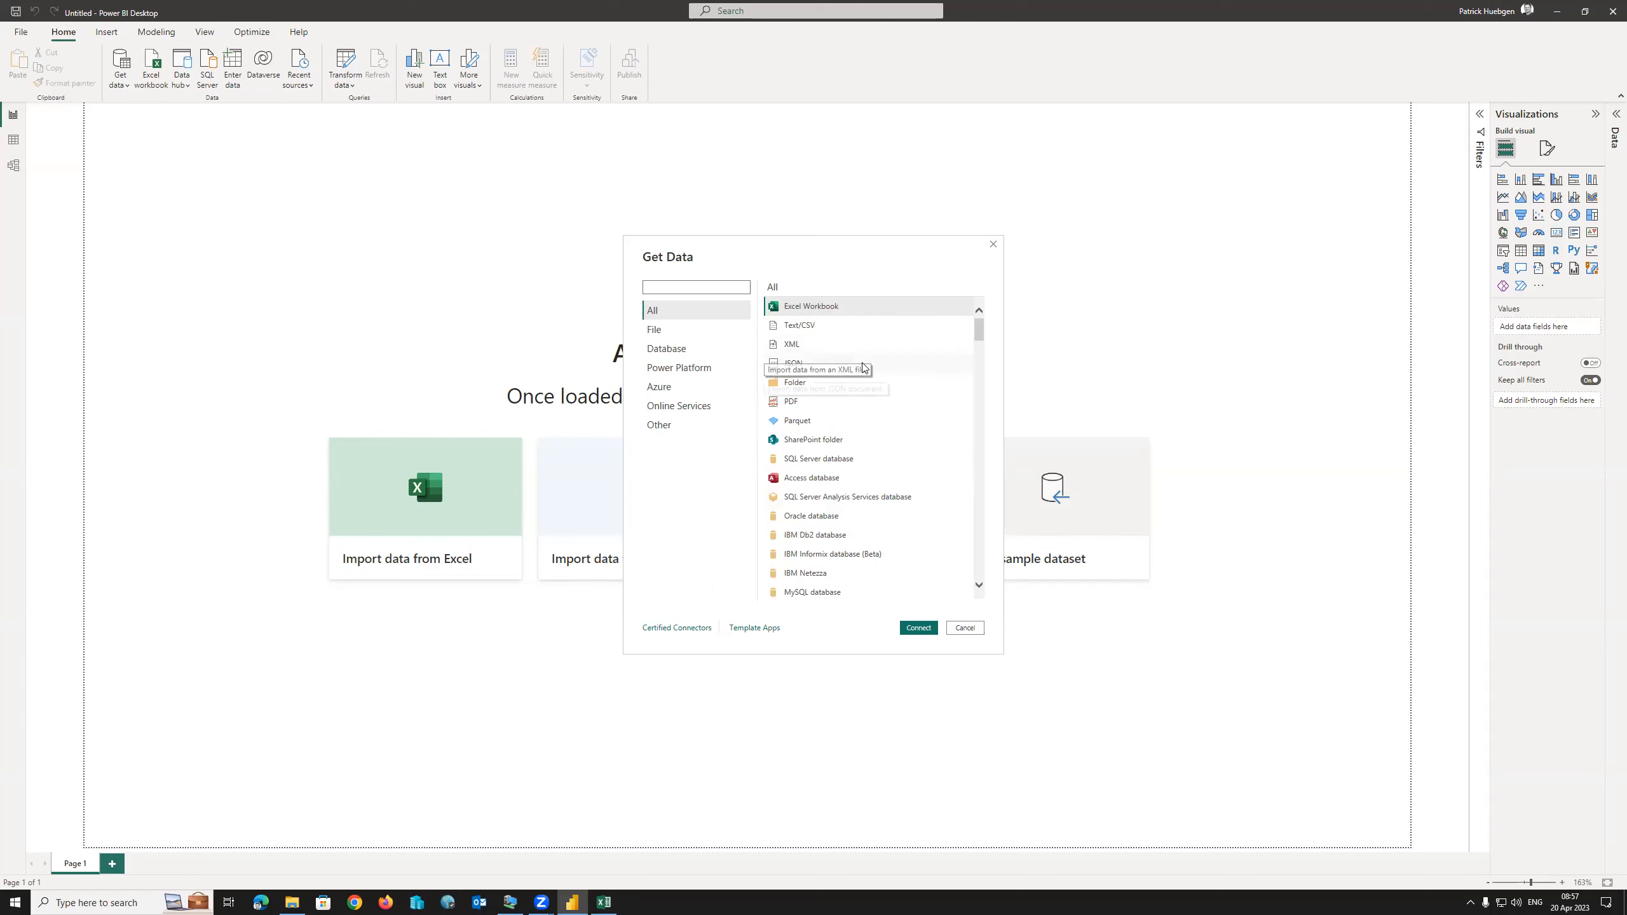
left_click(673, 425)
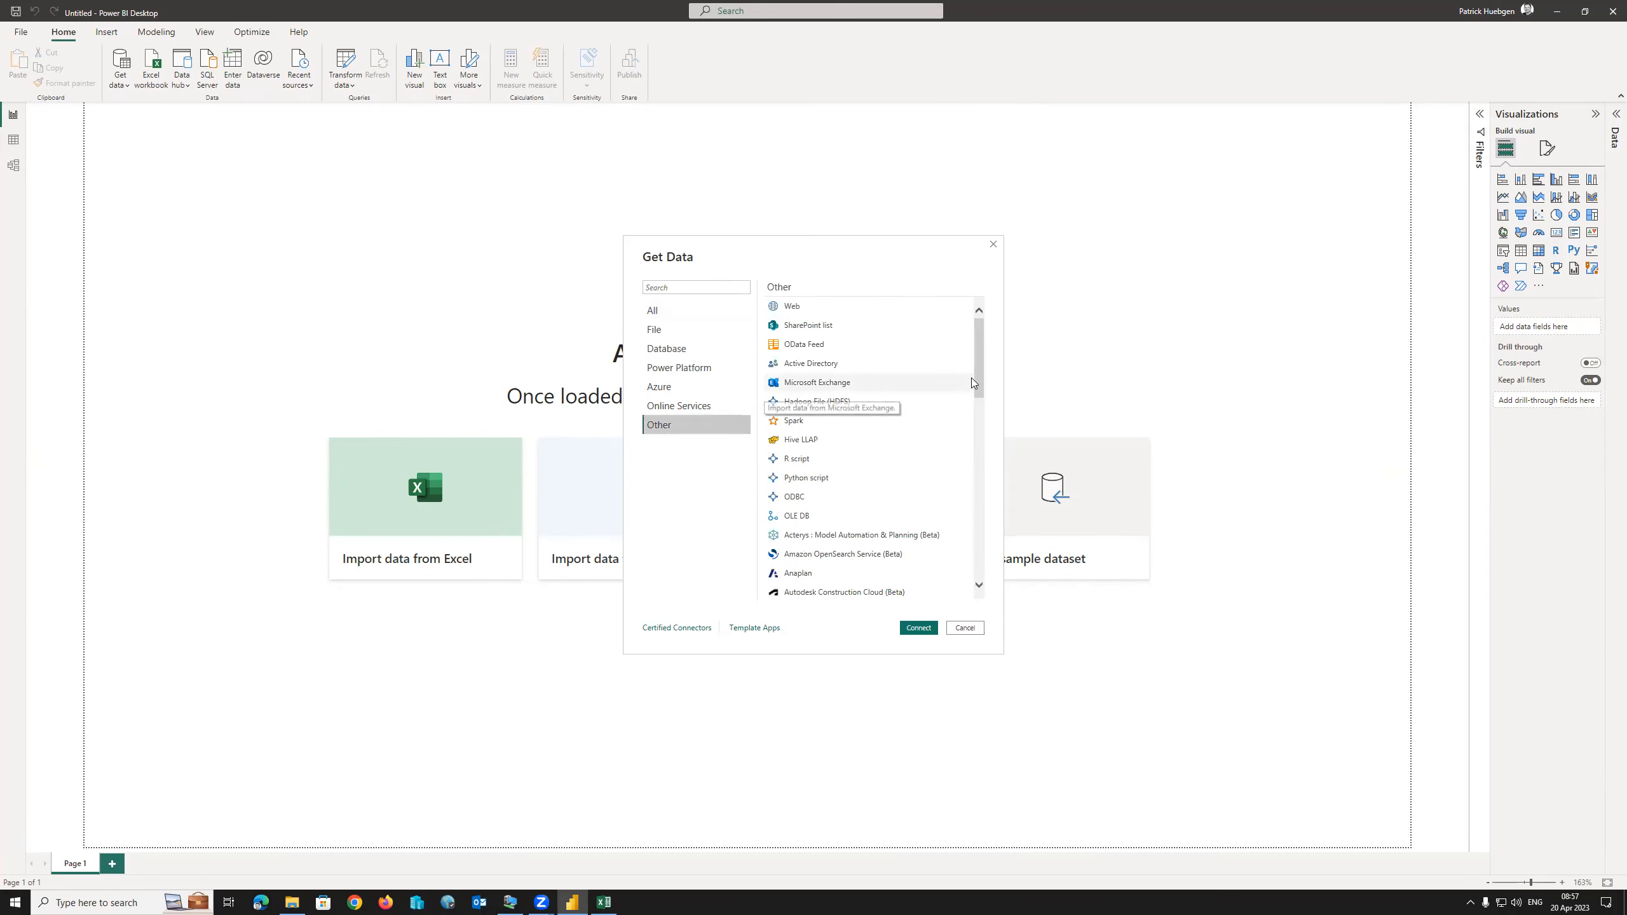
left_click_drag(975, 382, 976, 341)
left_click(693, 288)
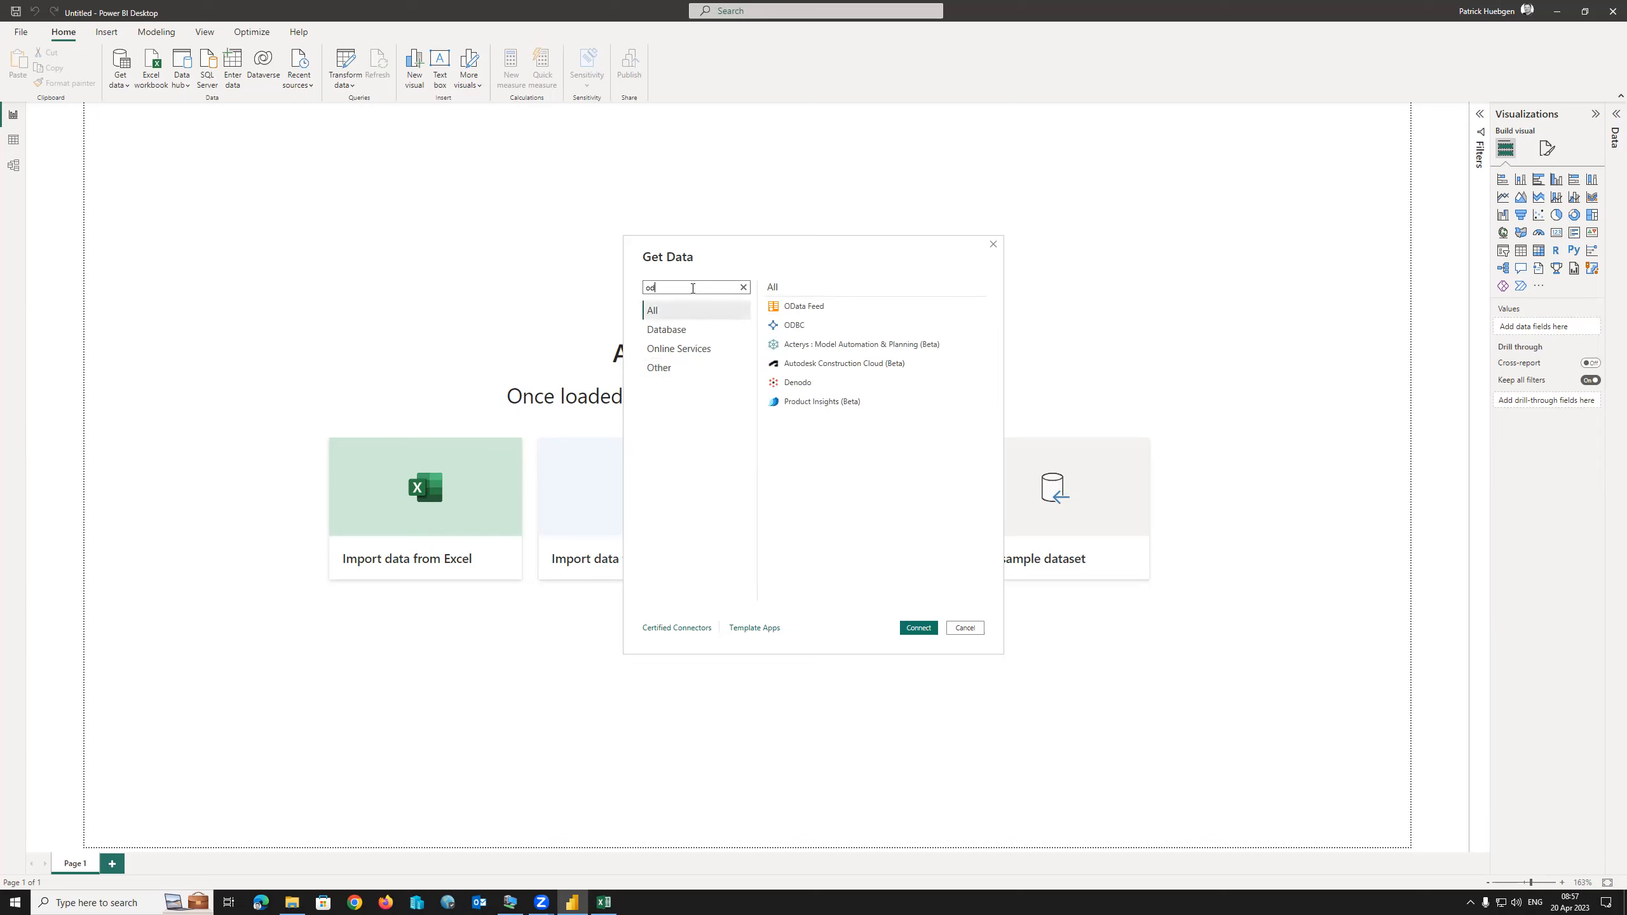
left_click(830, 324)
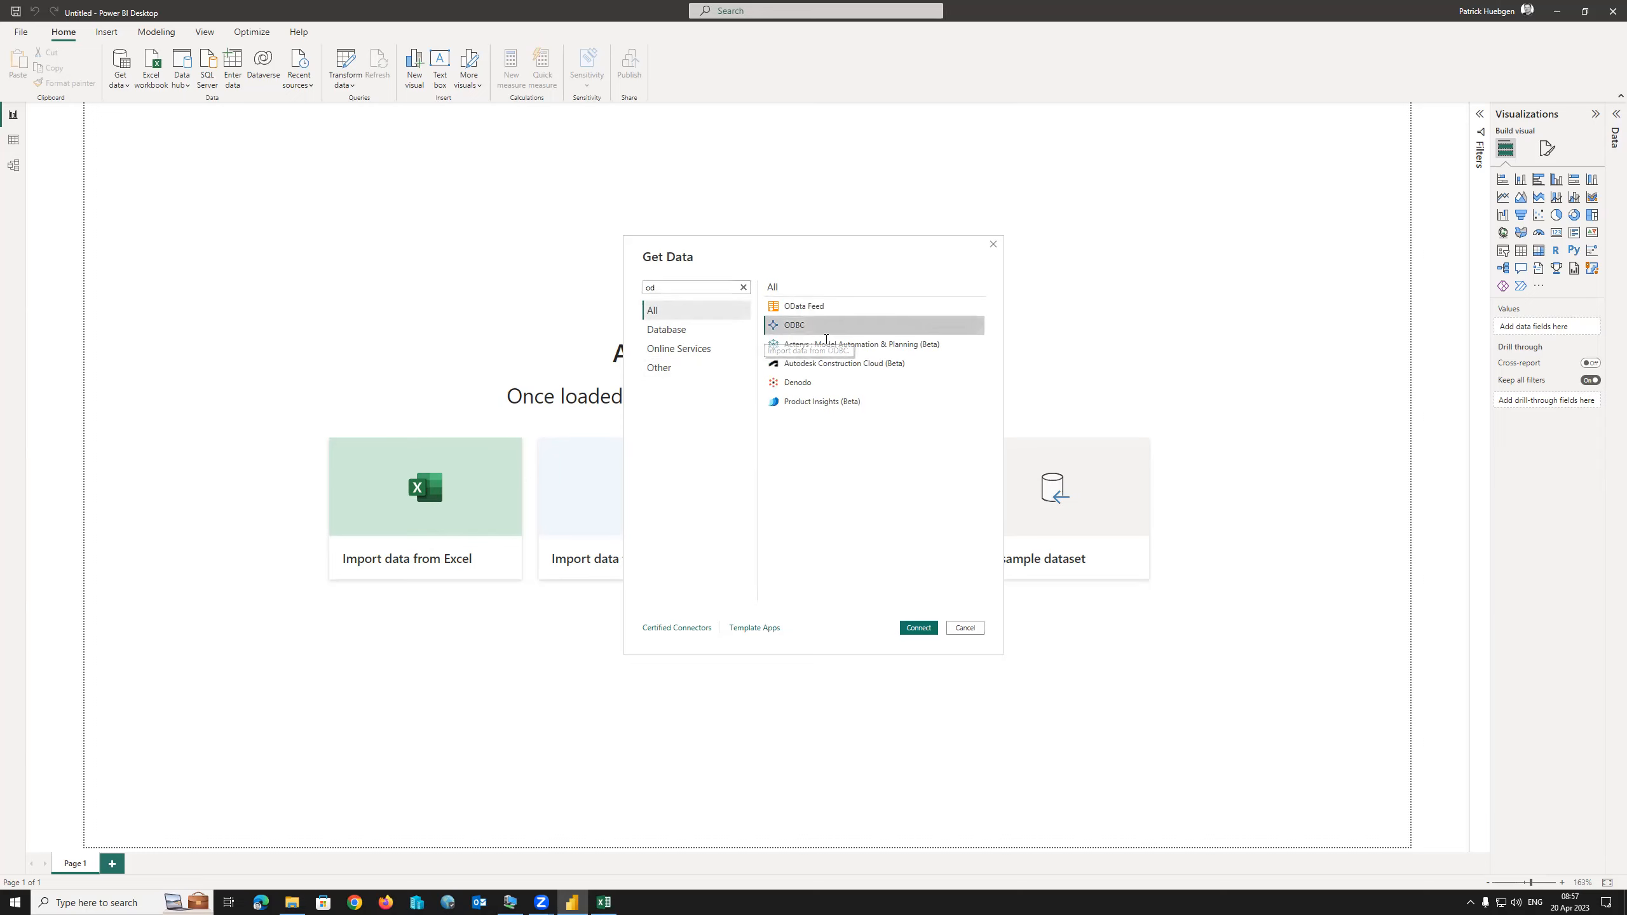
left_click(917, 628)
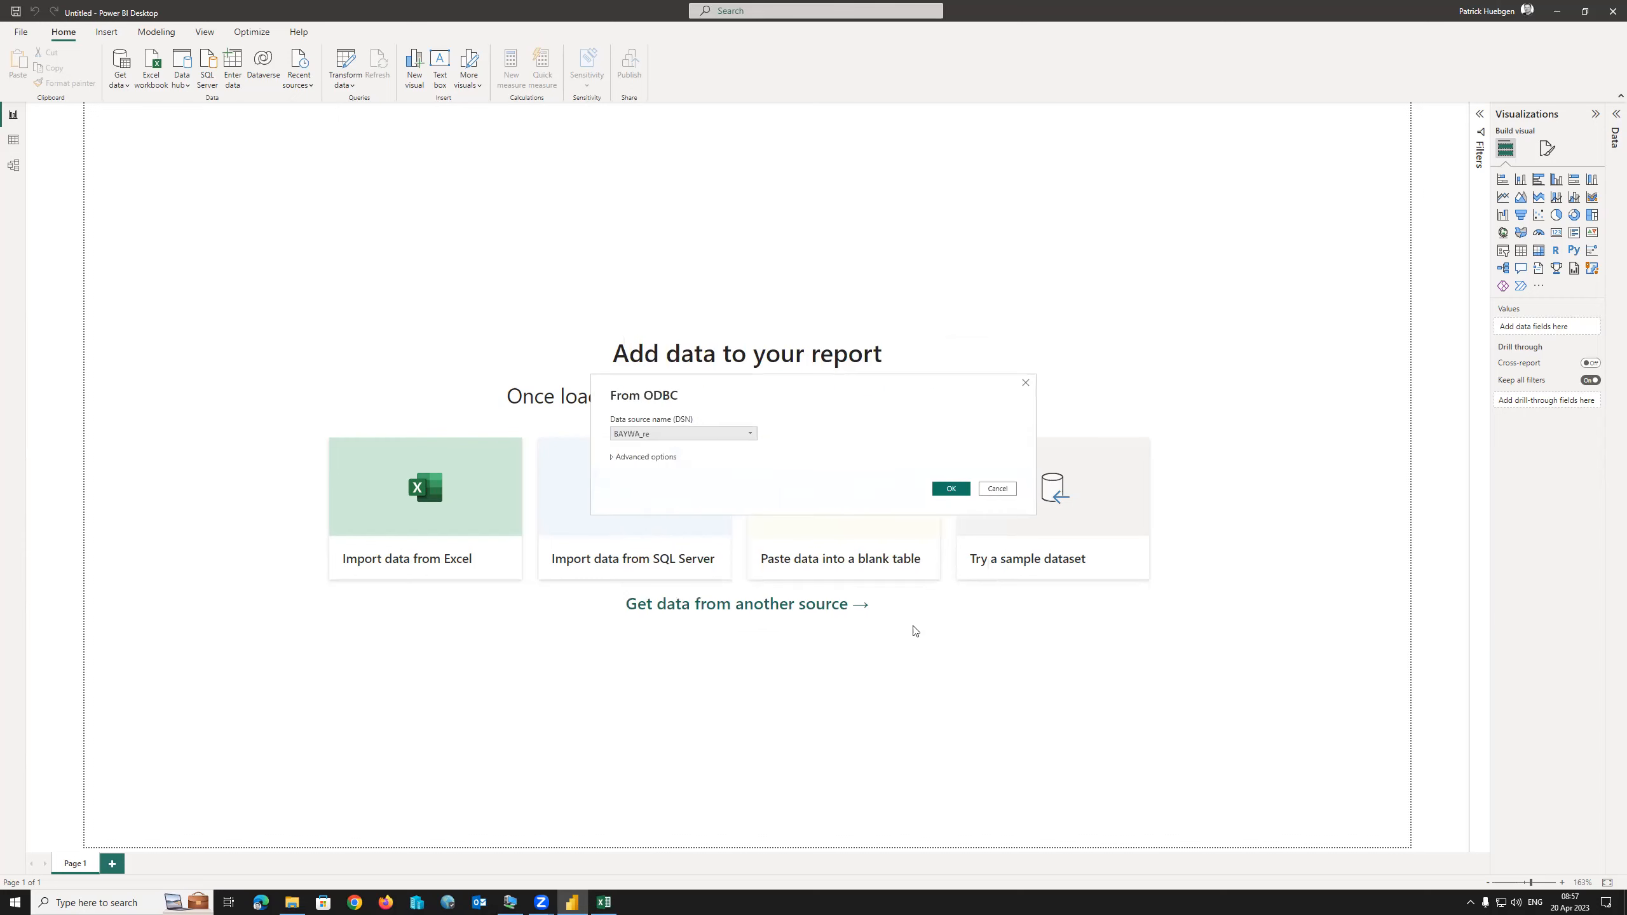
Connect to DSN webfocus911odbc using the database user name and password.
left_click(667, 440)
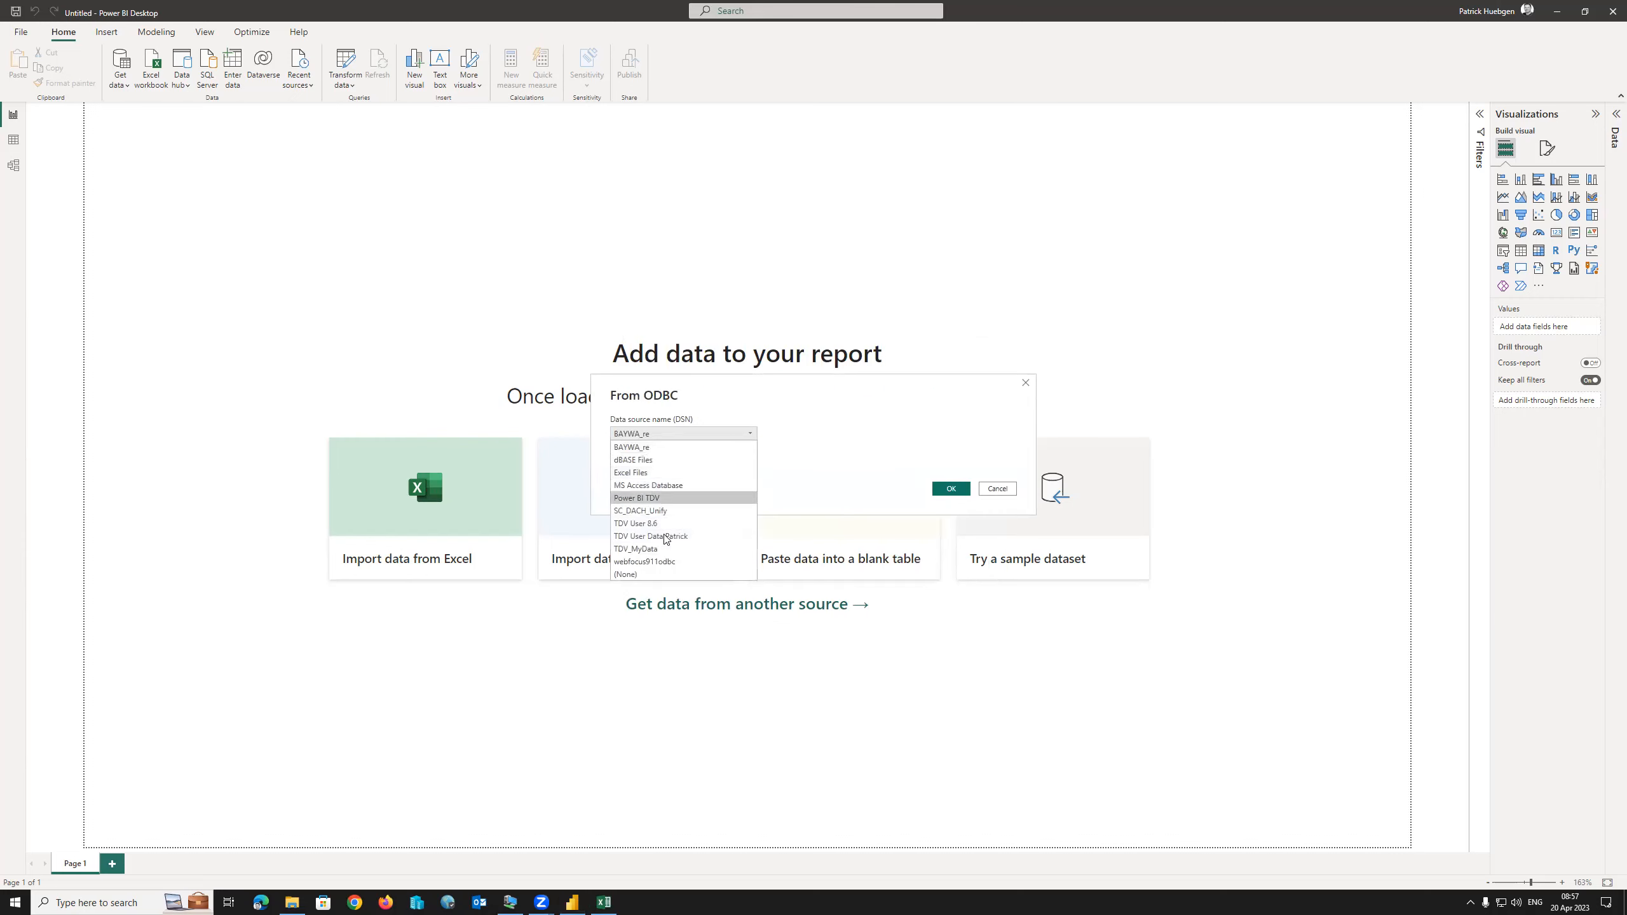
left_click(663, 567)
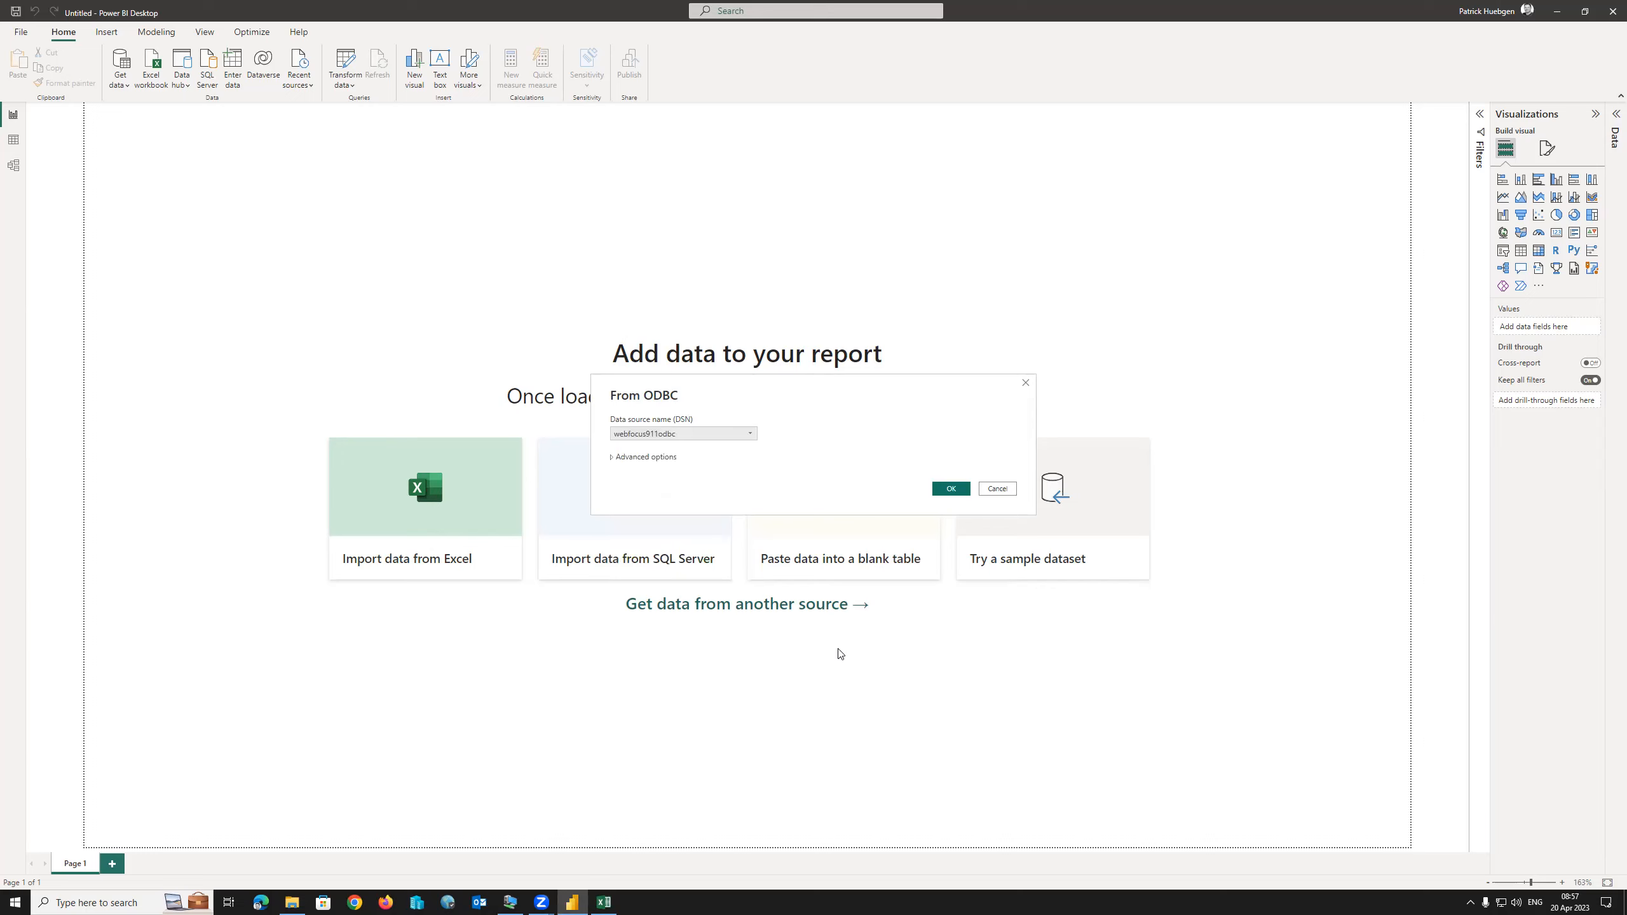
left_click(952, 489)
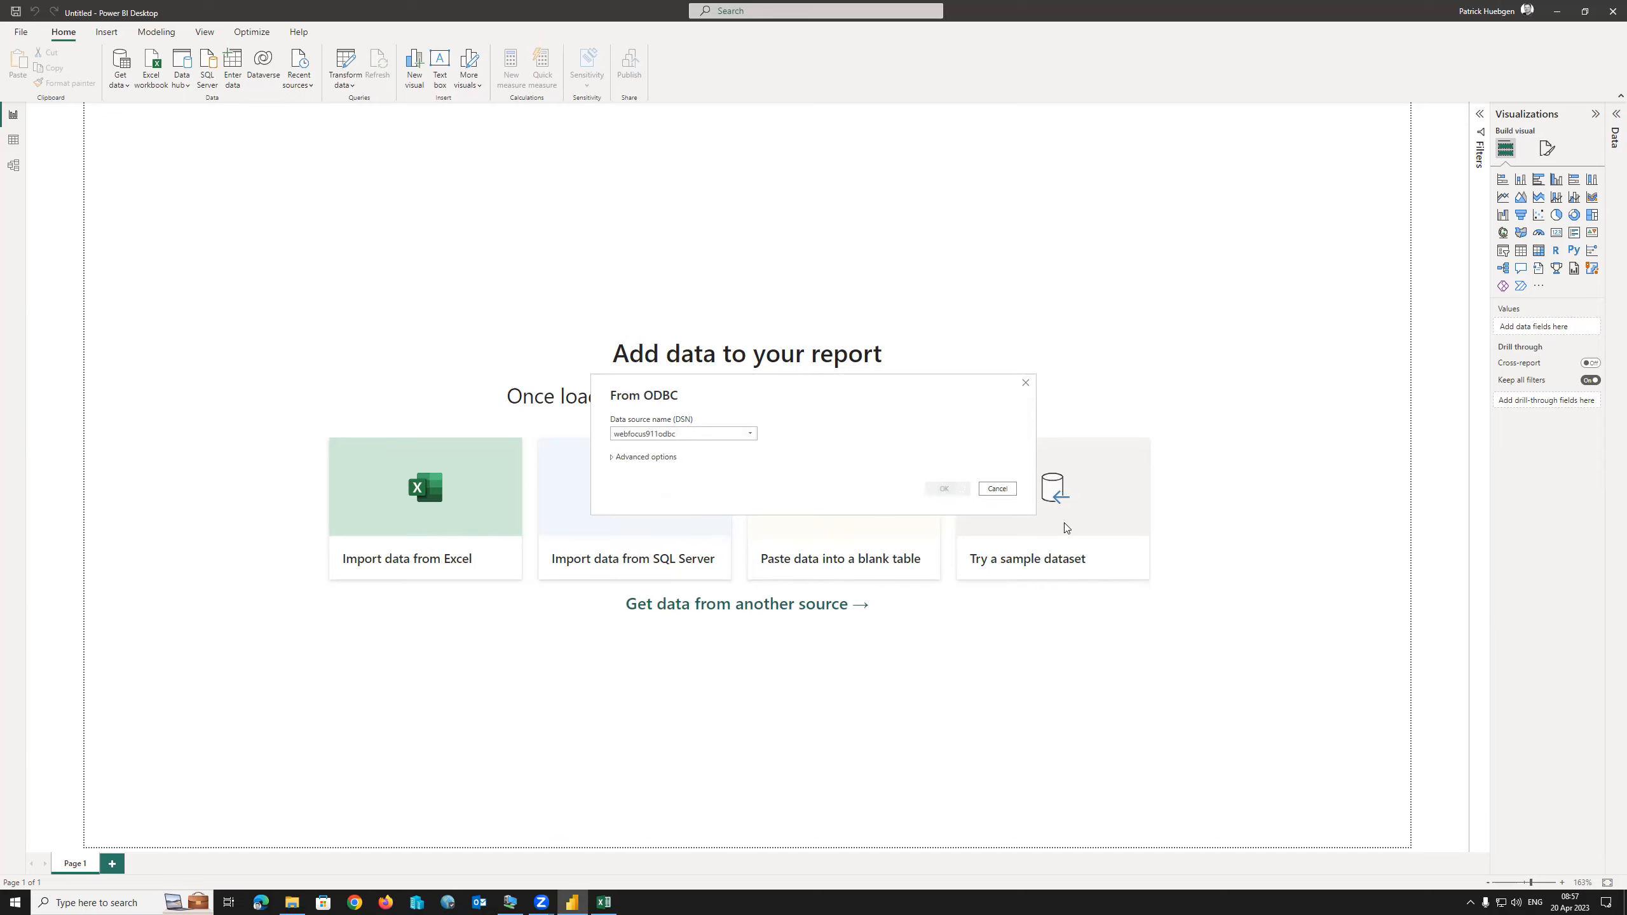
left_click(773, 418)
type("webfocus")
key("Tab")
type("••••••••")
key("Return")
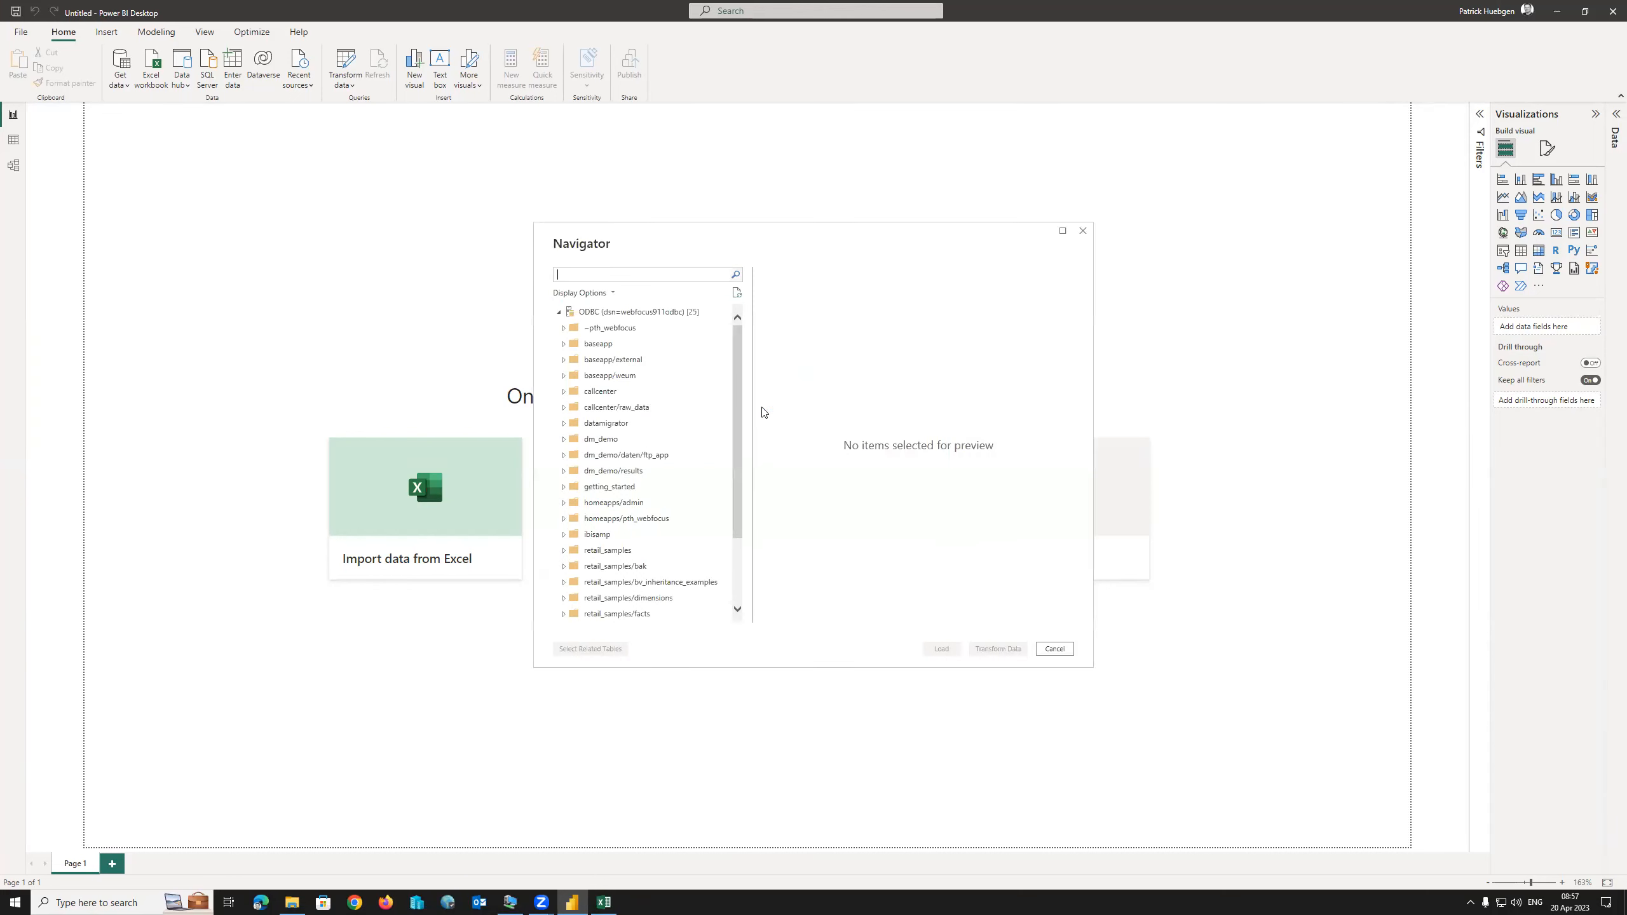
In Navigator, expand the ibisamp folder, tick the car table and load it.
left_click_drag(738, 378, 746, 334)
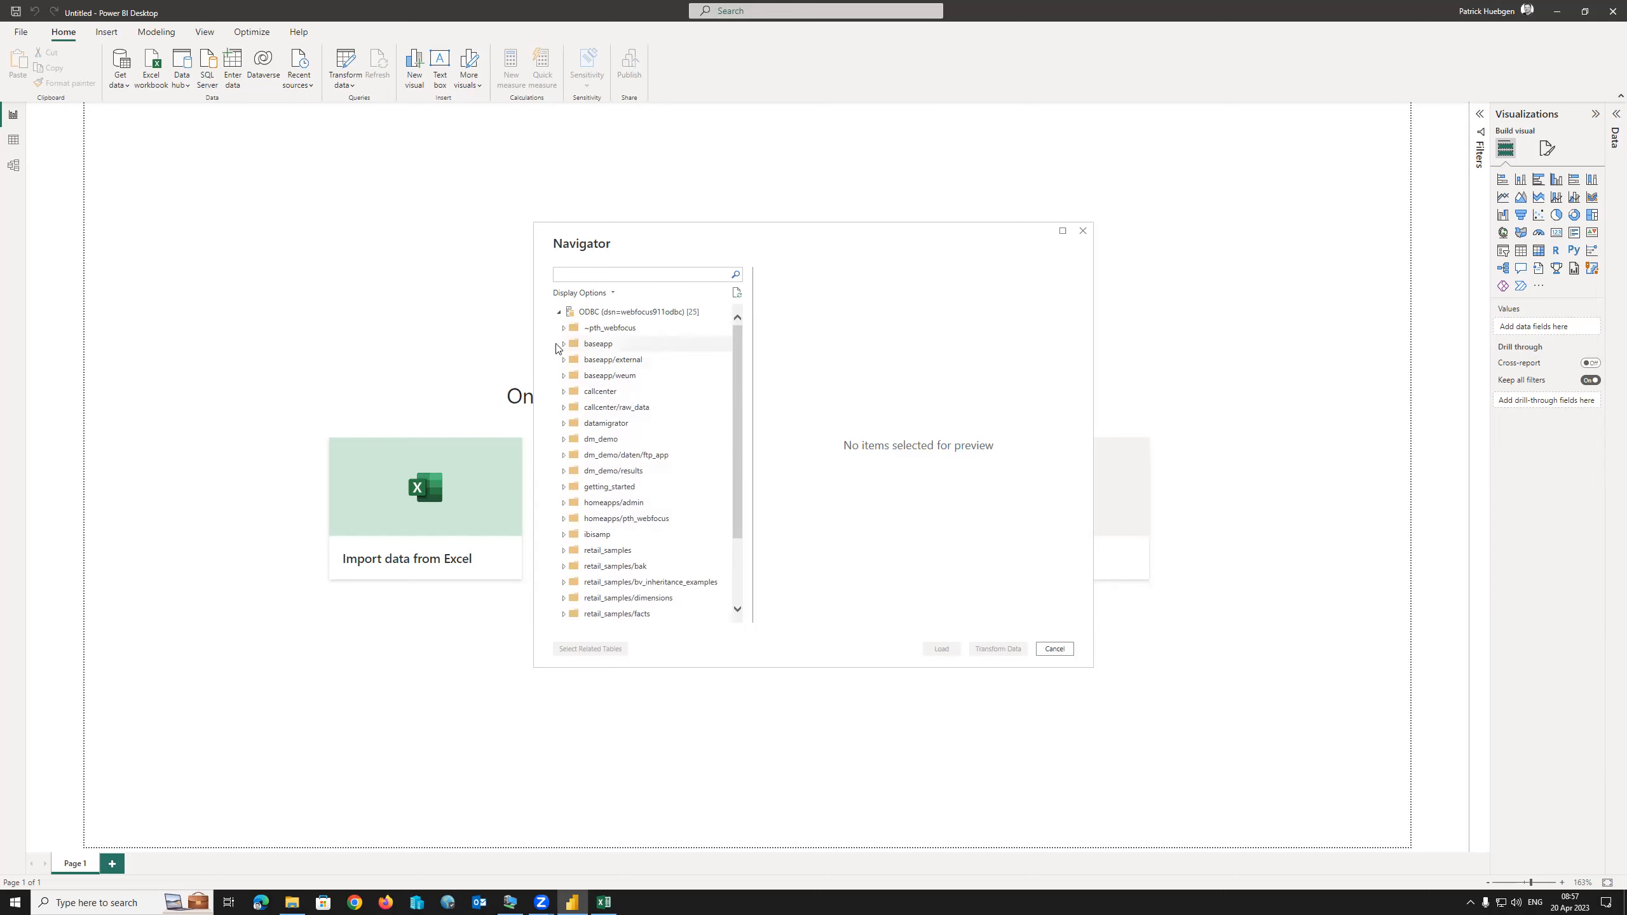
left_click(564, 345)
left_click(563, 345)
left_click(564, 535)
scroll(641, 513, "down", 2)
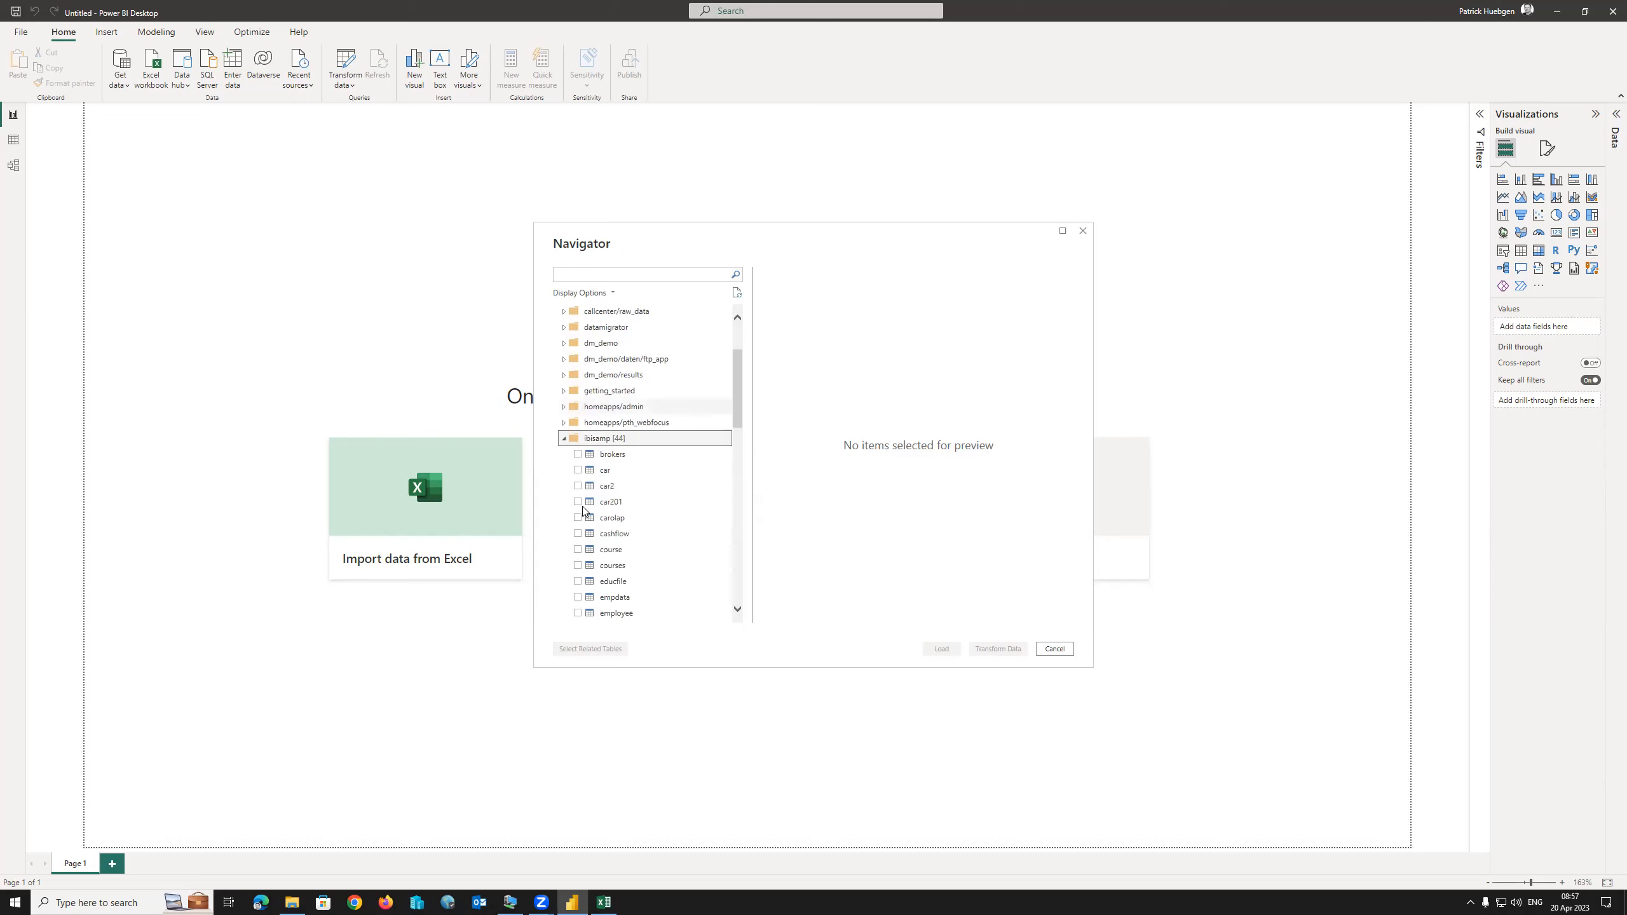
left_click(578, 471)
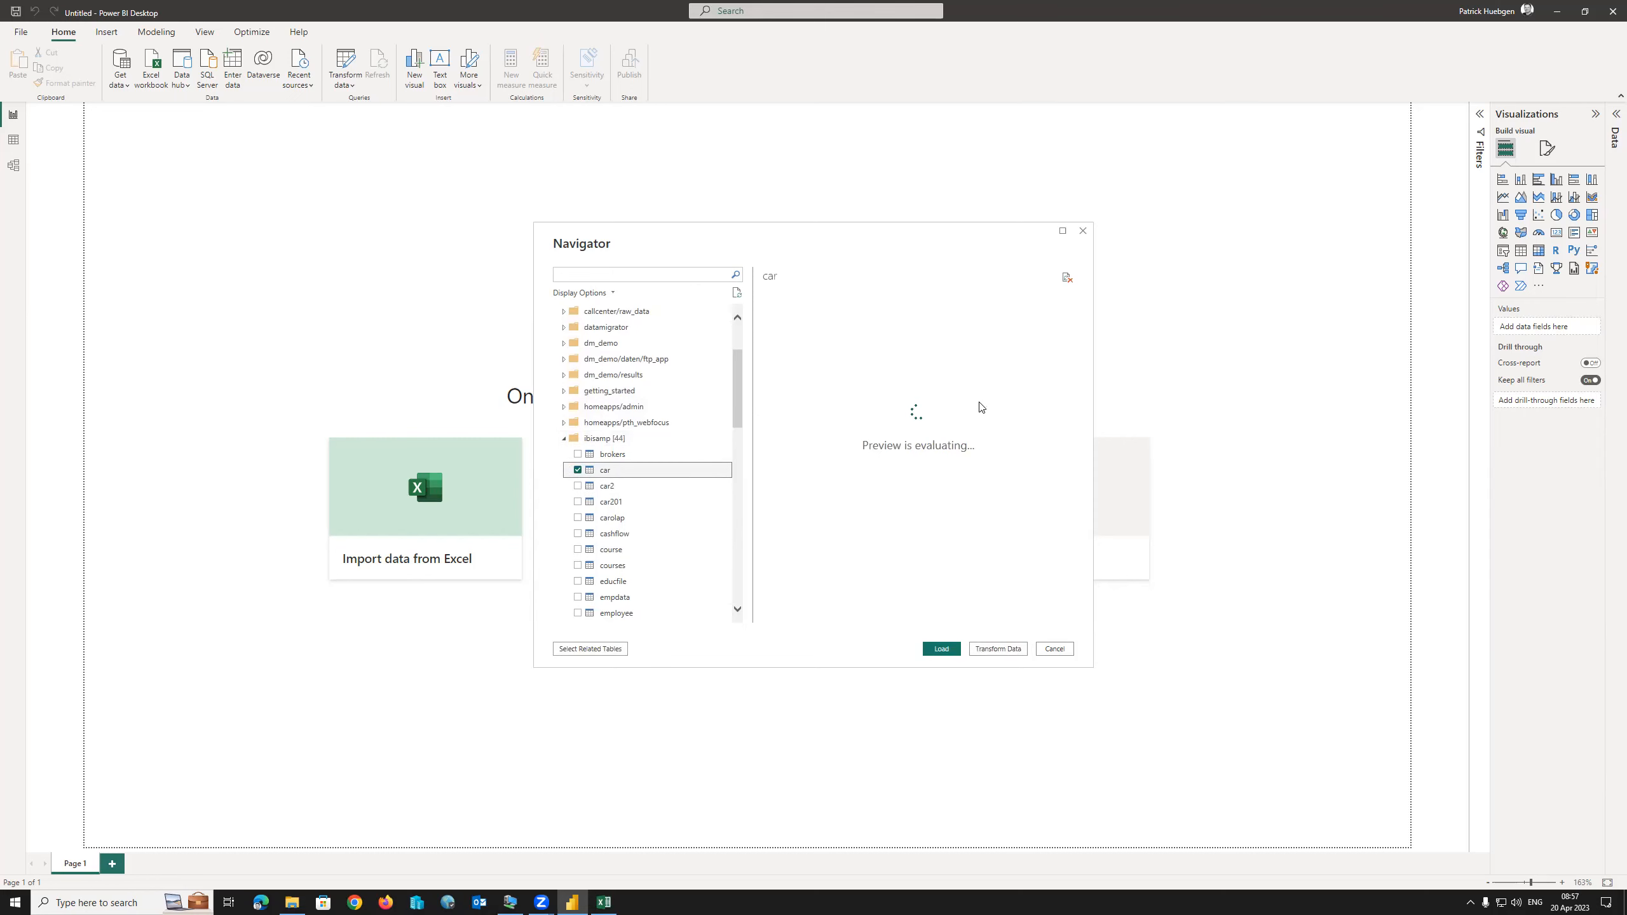
left_click(942, 649)
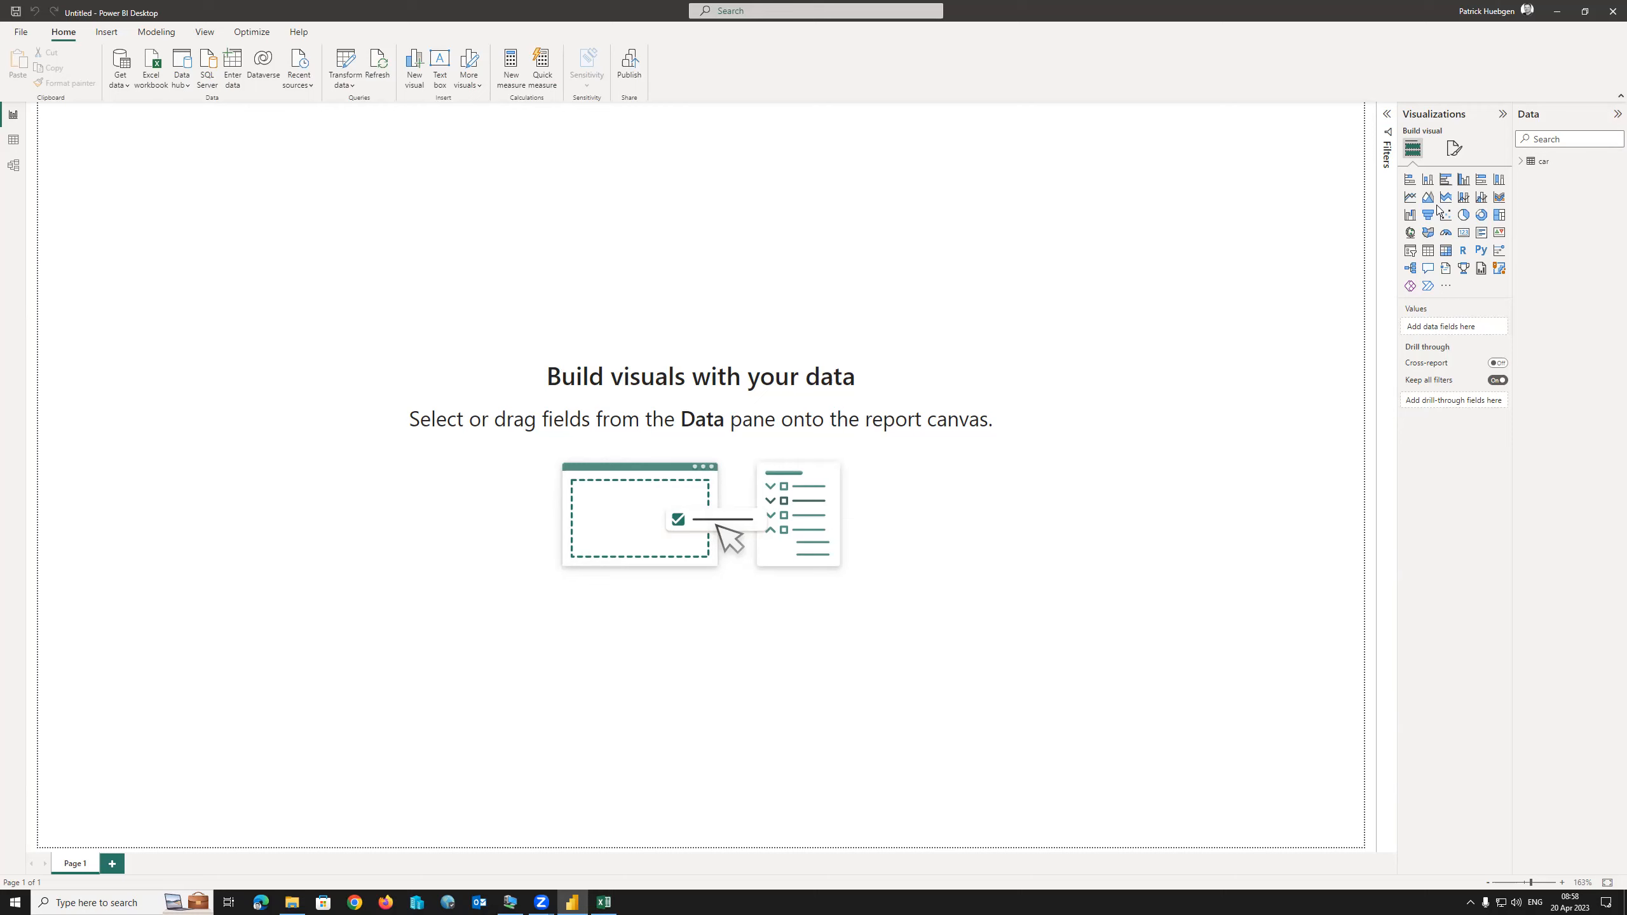
Add a stacked bar chart of Sum of SALES by COUNTRY, coloured by CAR.
left_click(14, 145)
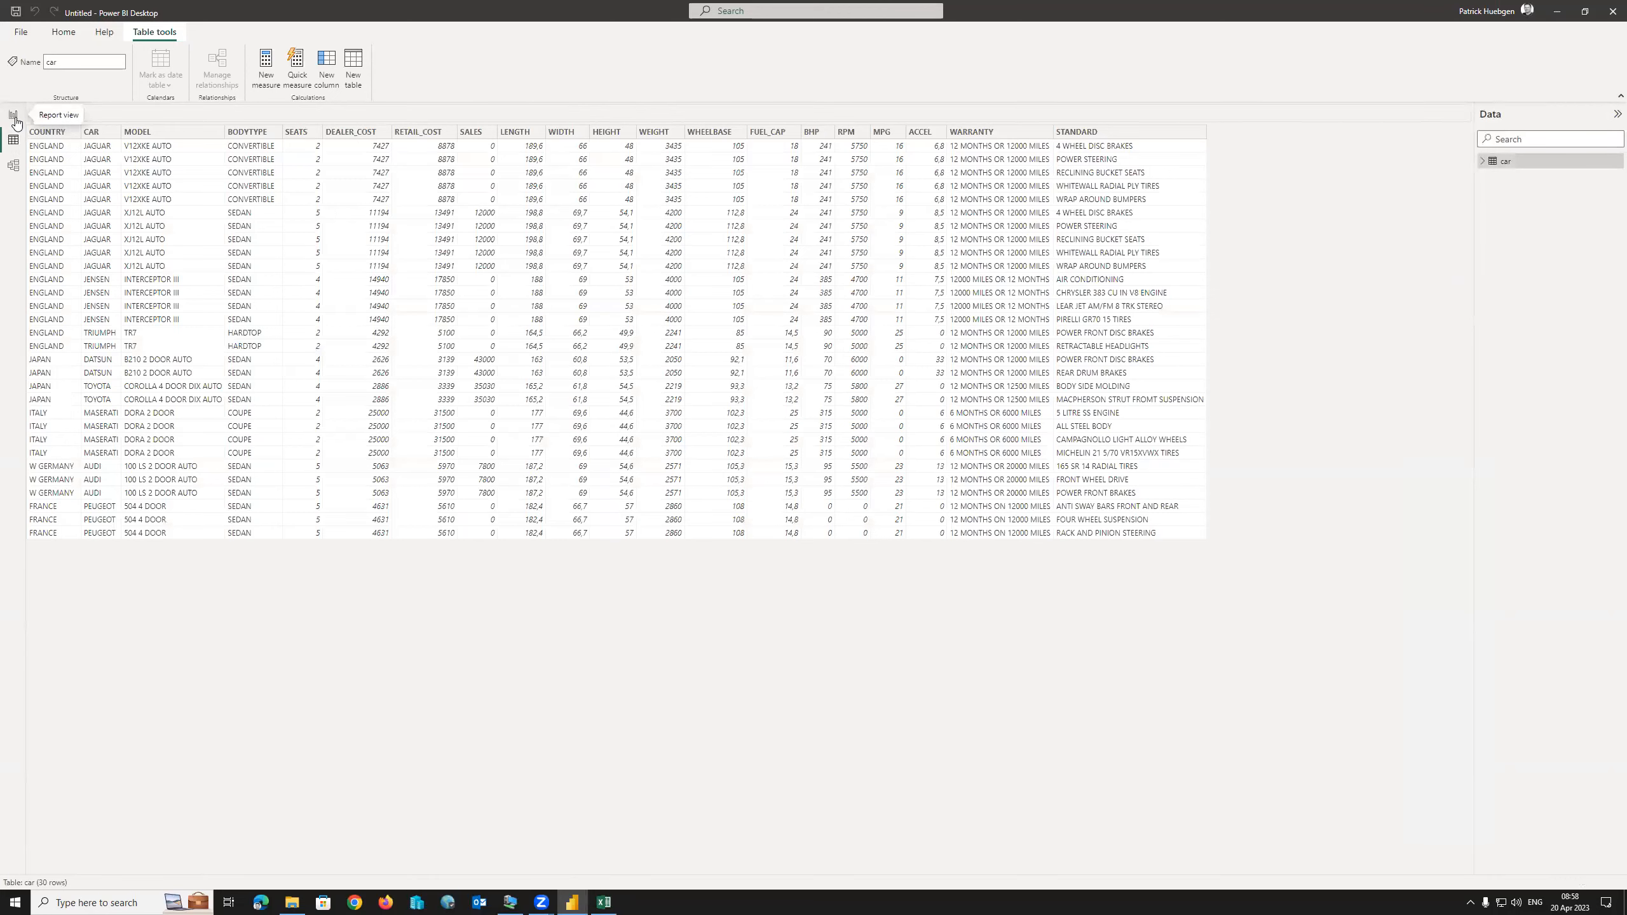
left_click(14, 119)
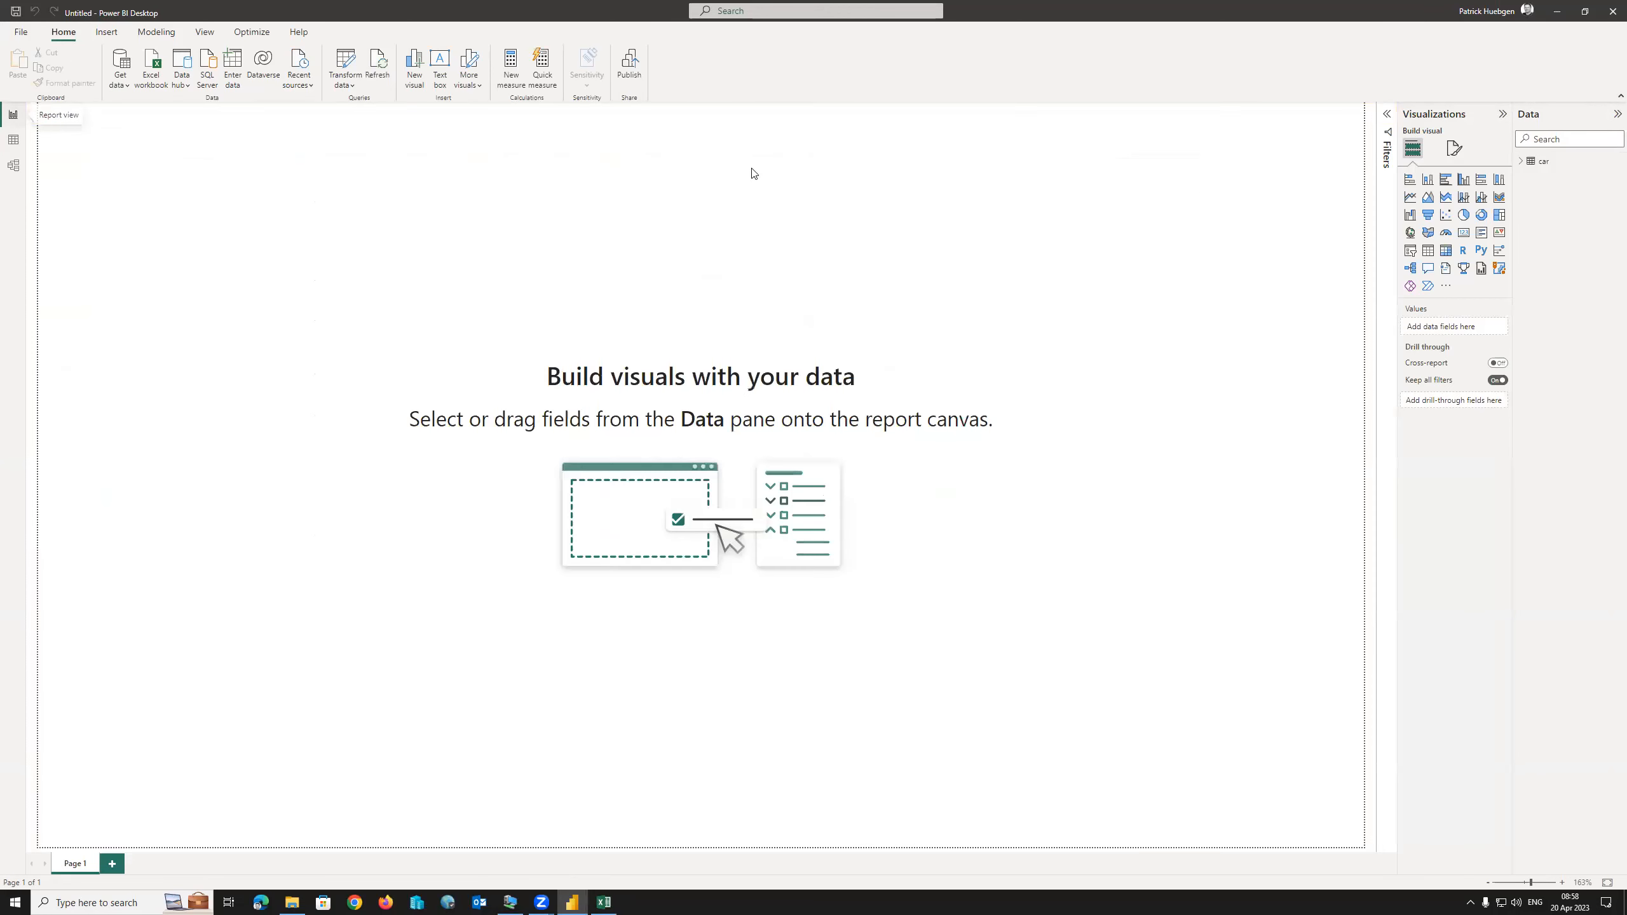
left_click(1410, 179)
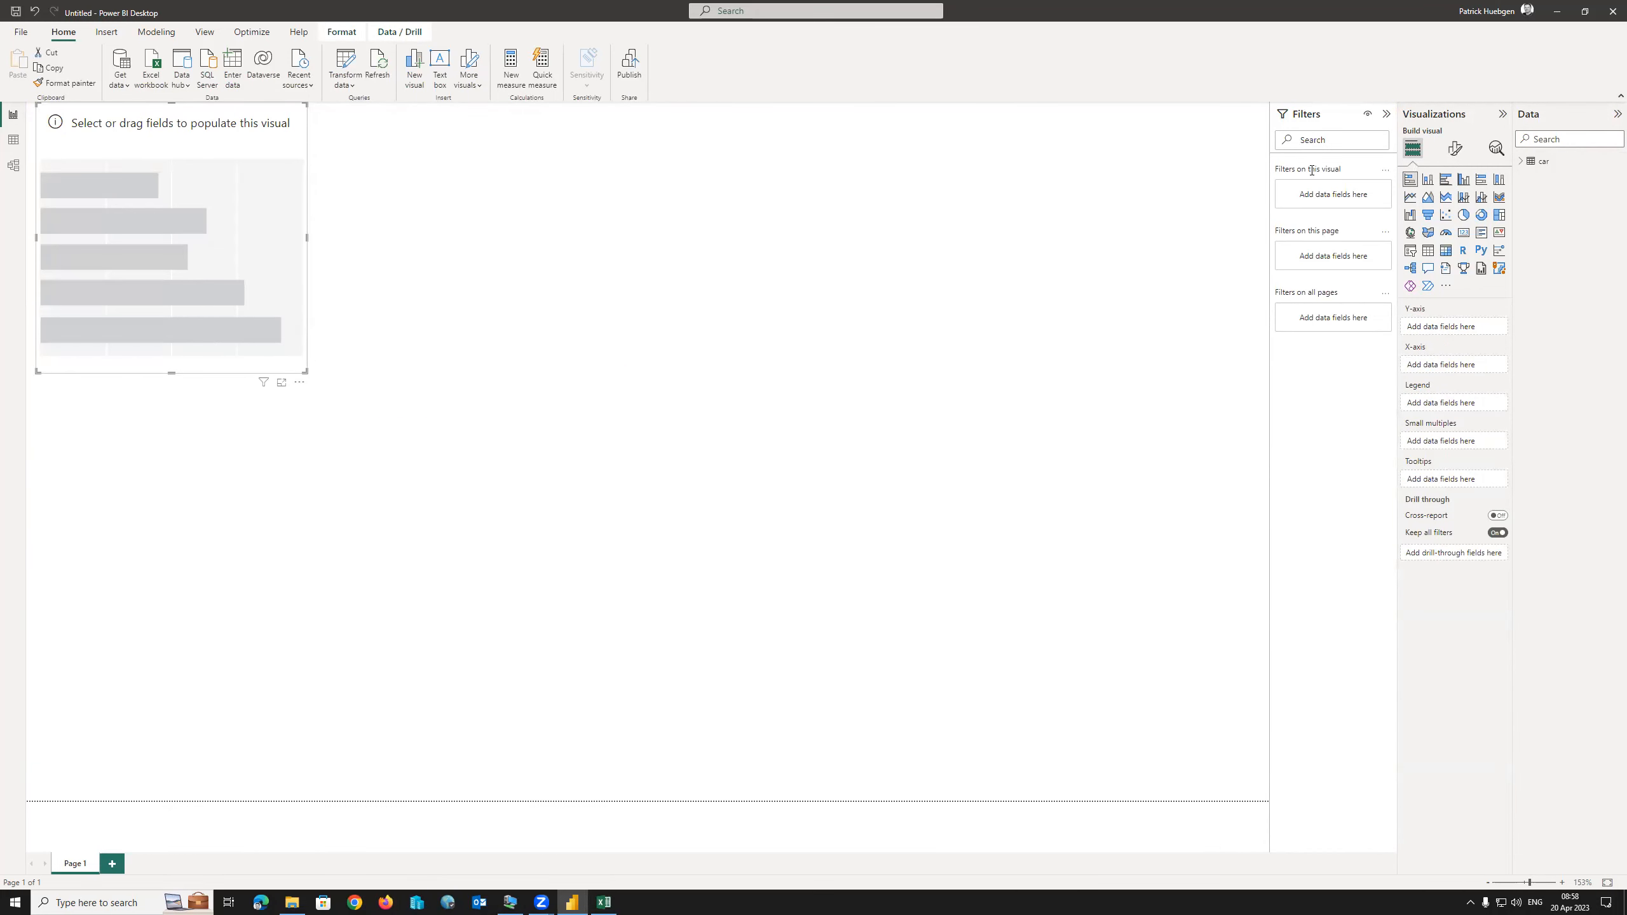
left_click(1523, 161)
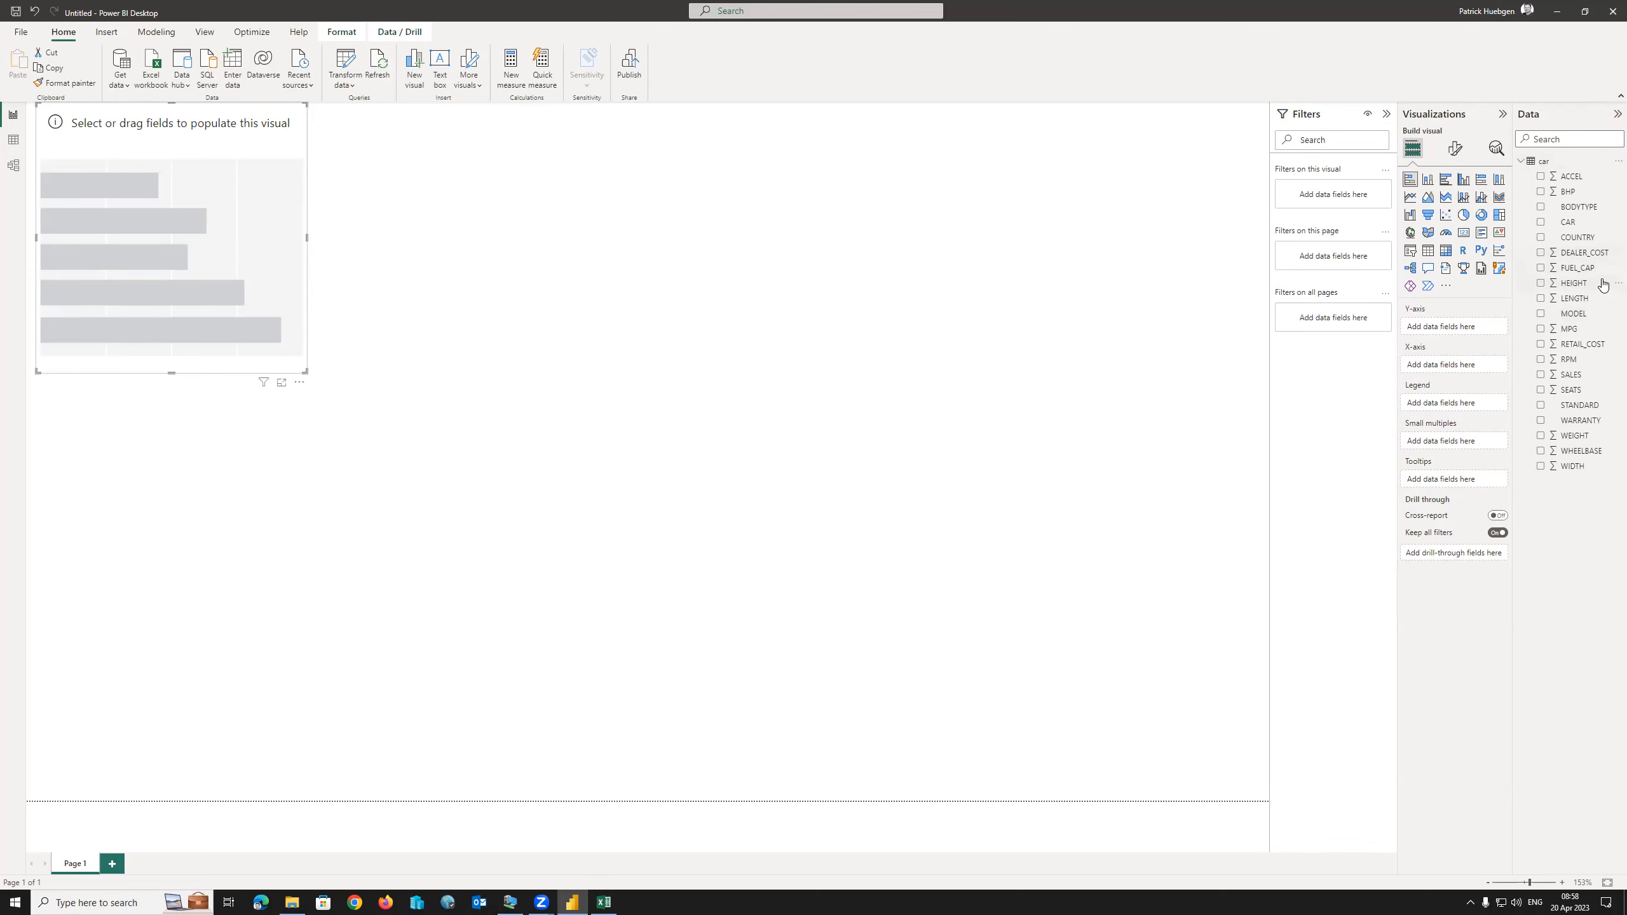
left_click(1544, 376)
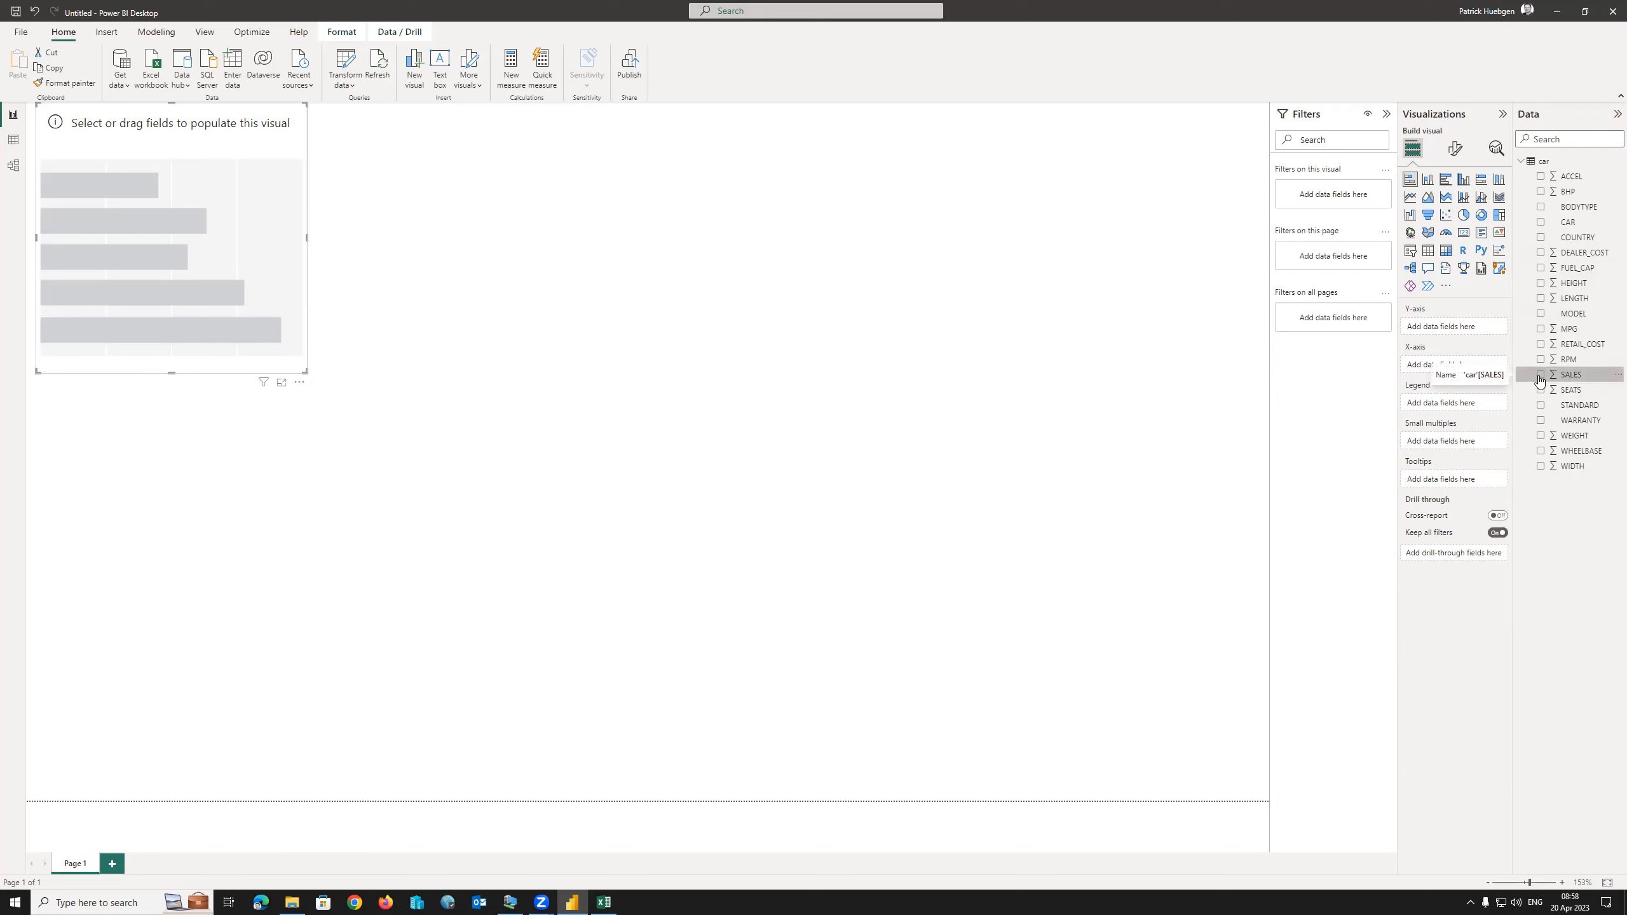
left_click(1541, 376)
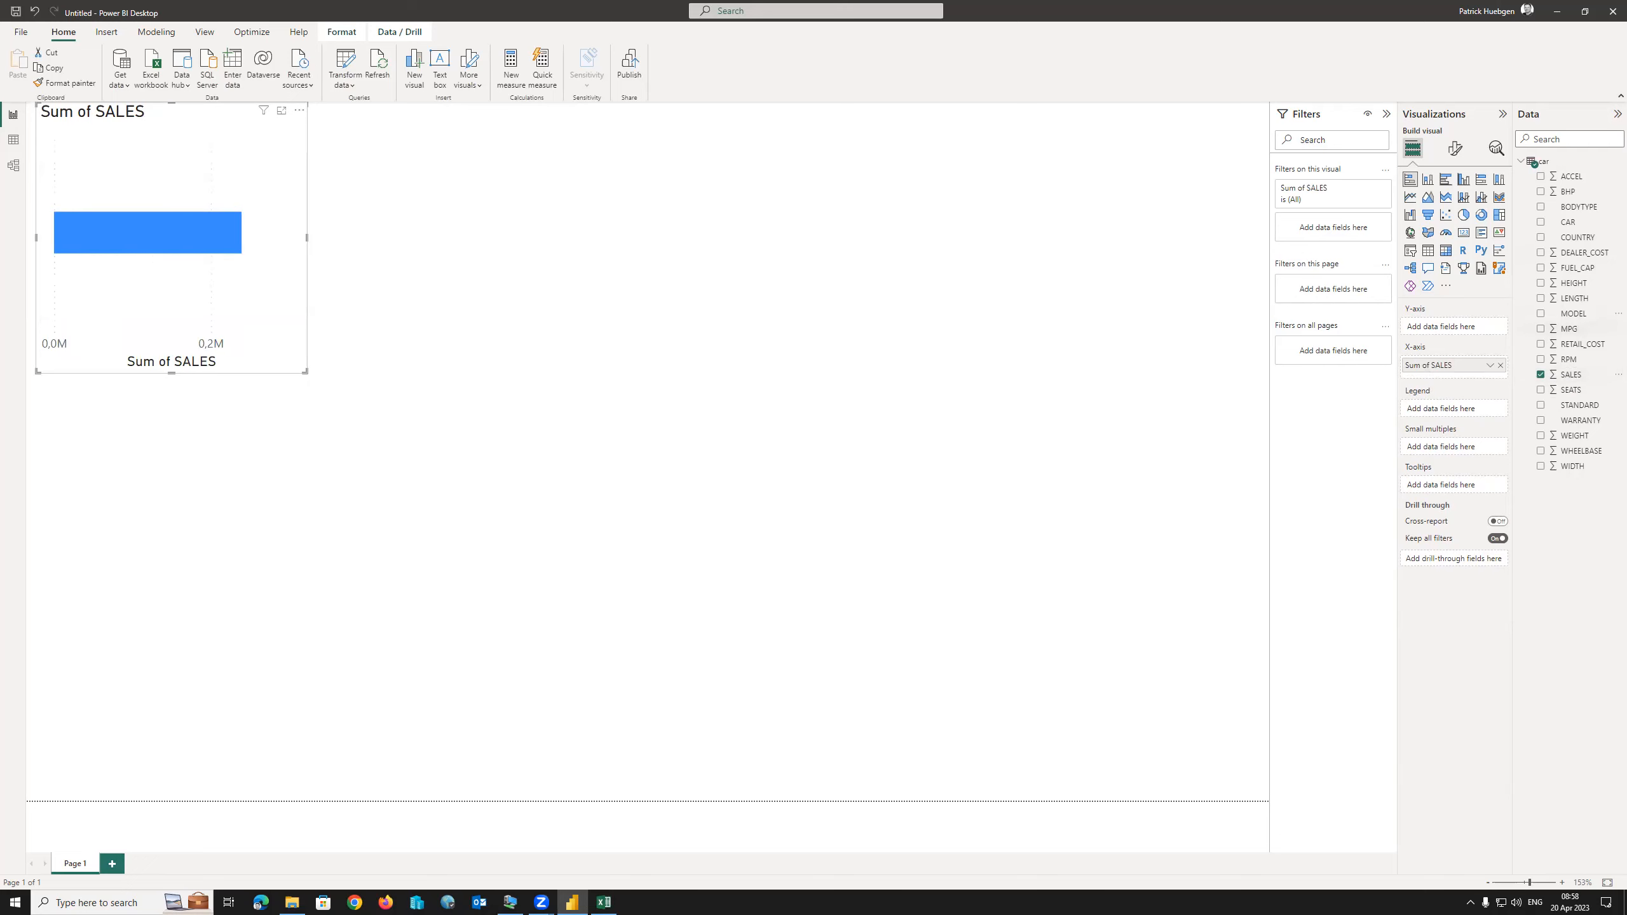
left_click(1542, 238)
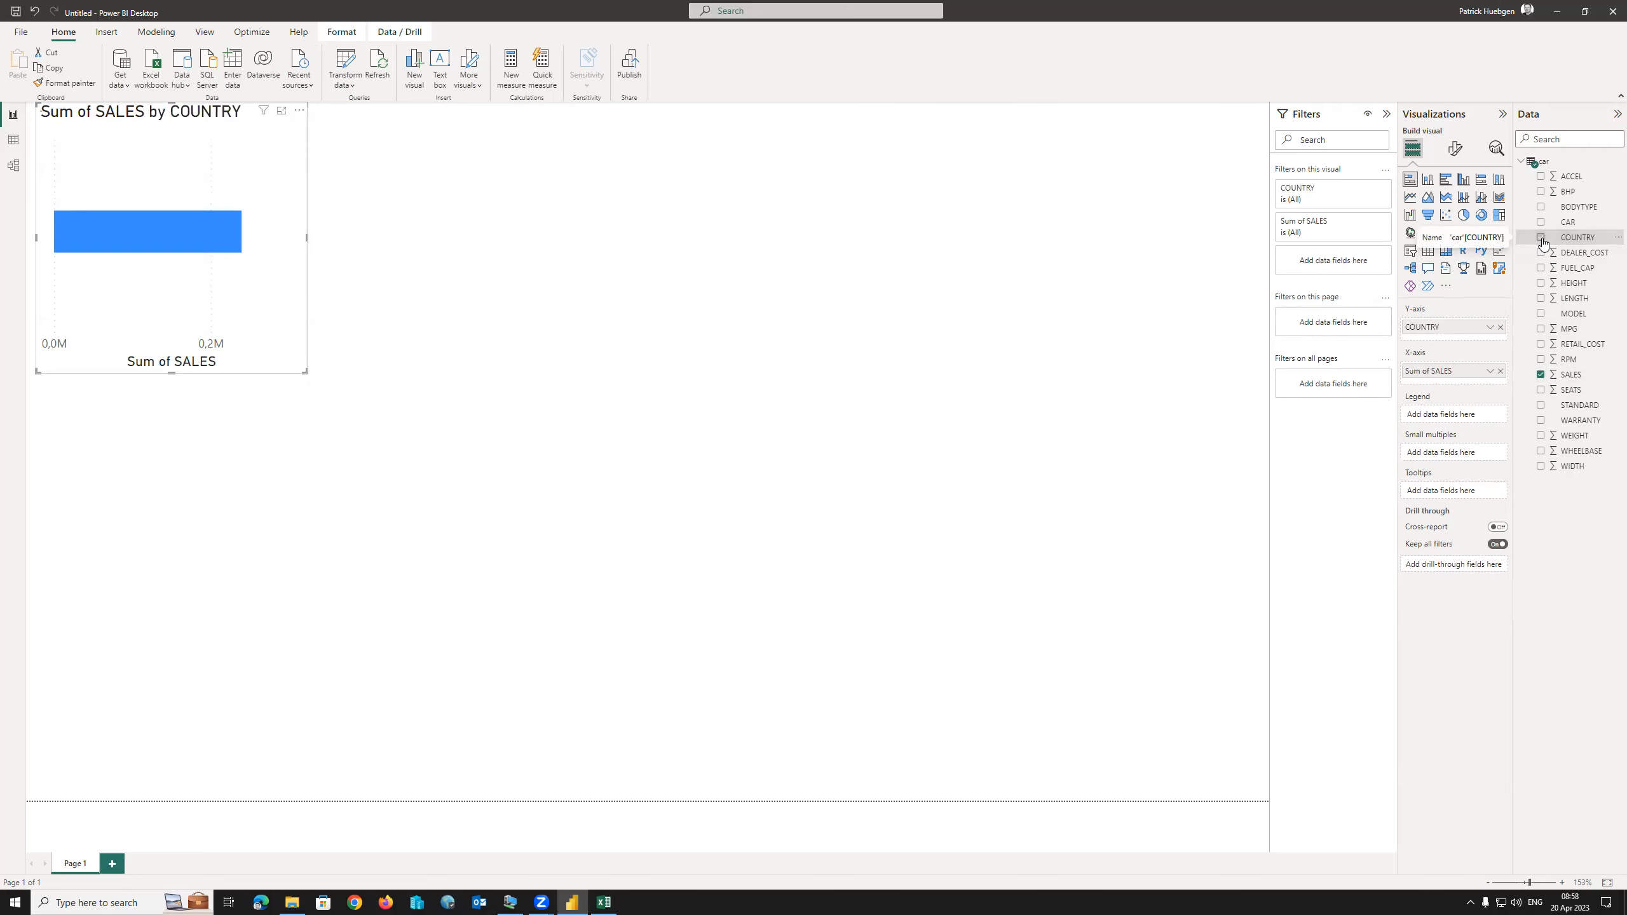
left_click(1542, 223)
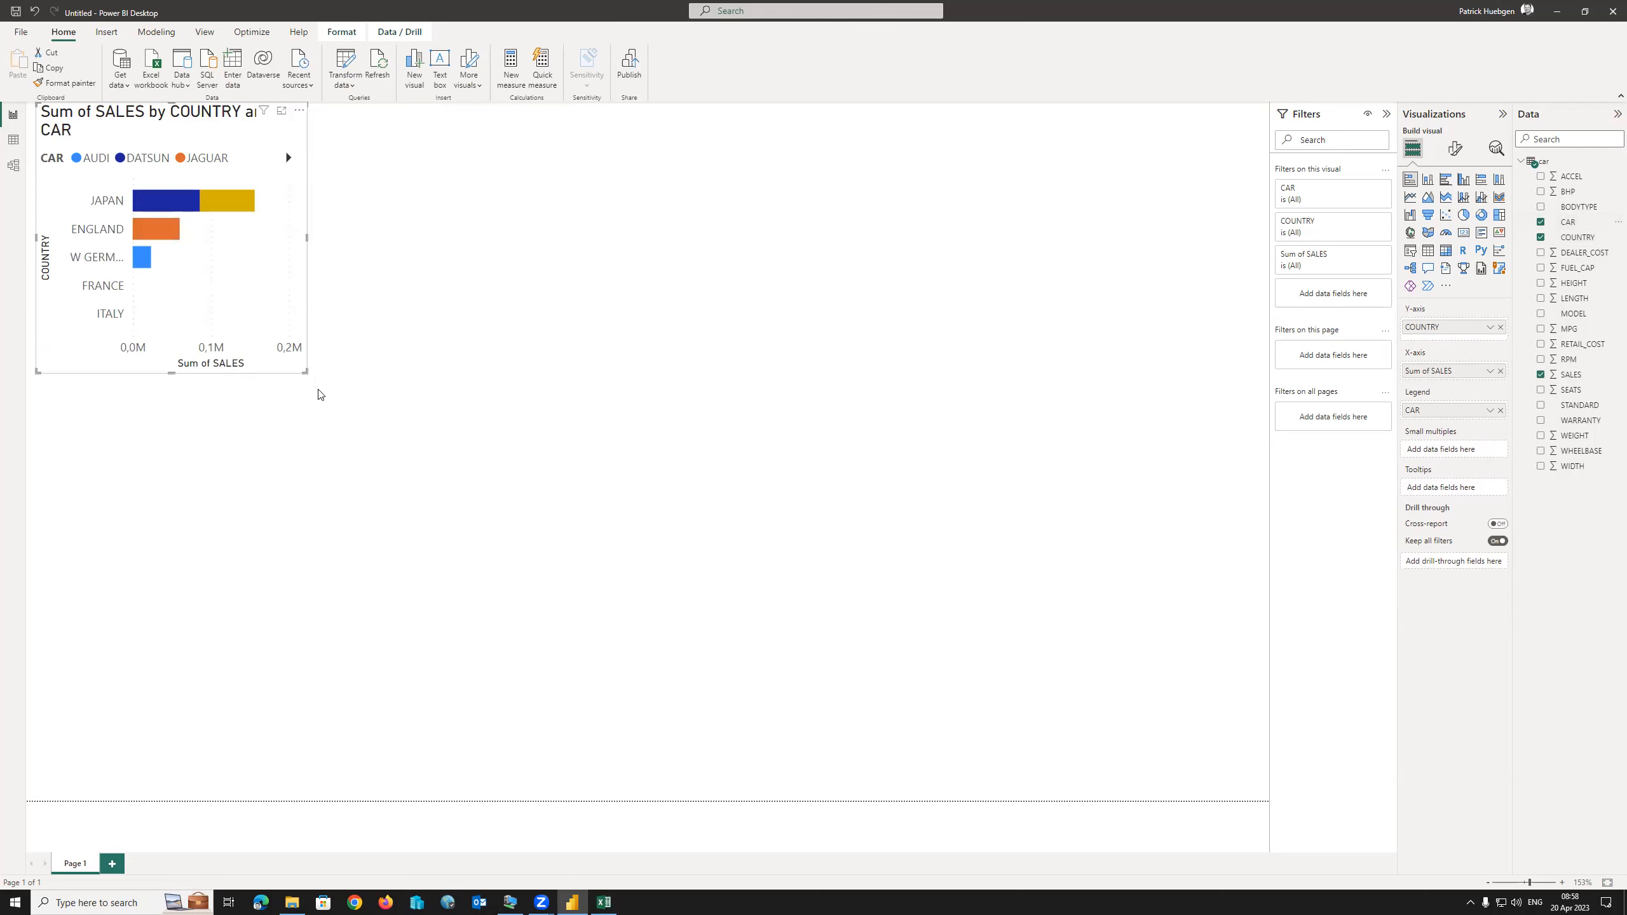
Enlarge the bar chart, briefly try it as a pie chart, then restore the stacked bar.
left_click_drag(305, 372, 449, 493)
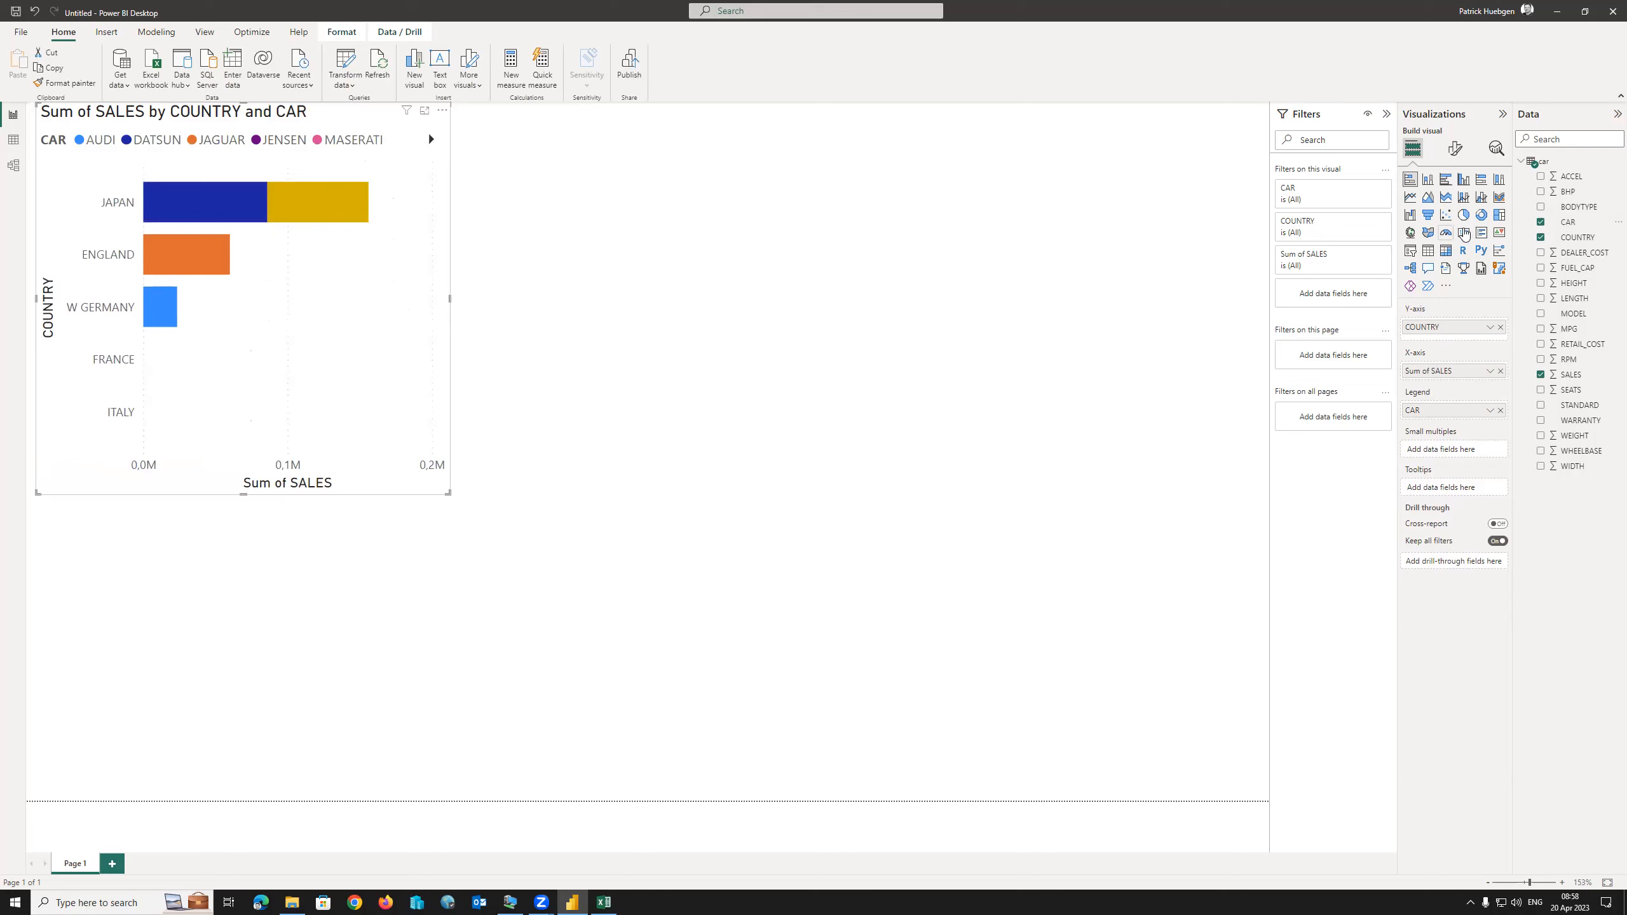
left_click(1464, 215)
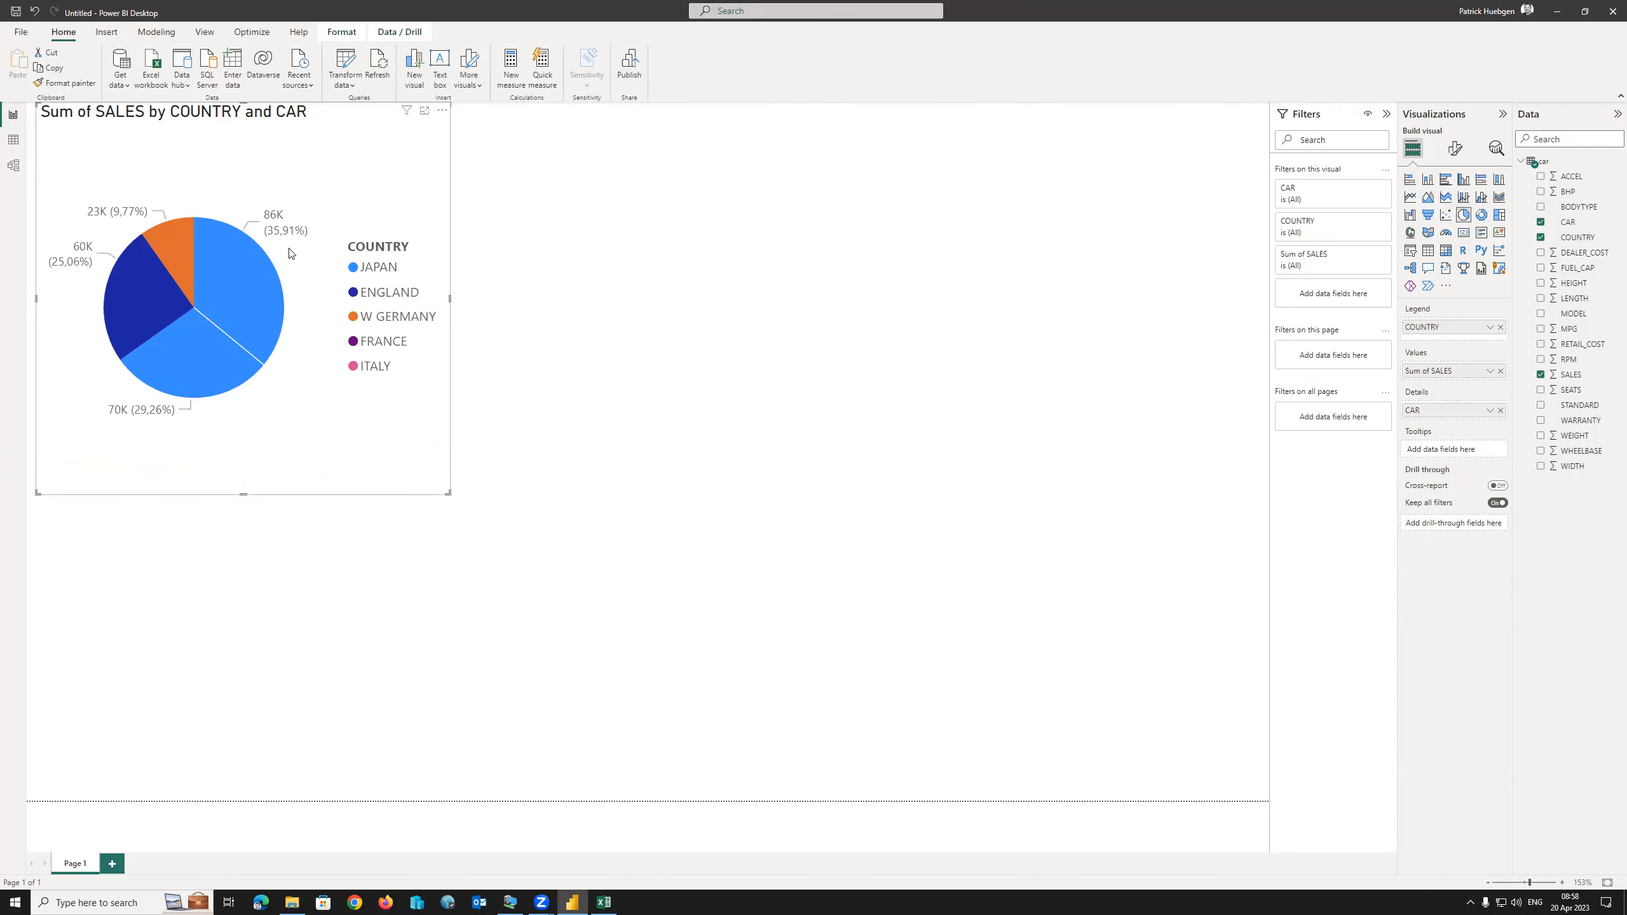
left_click(559, 282)
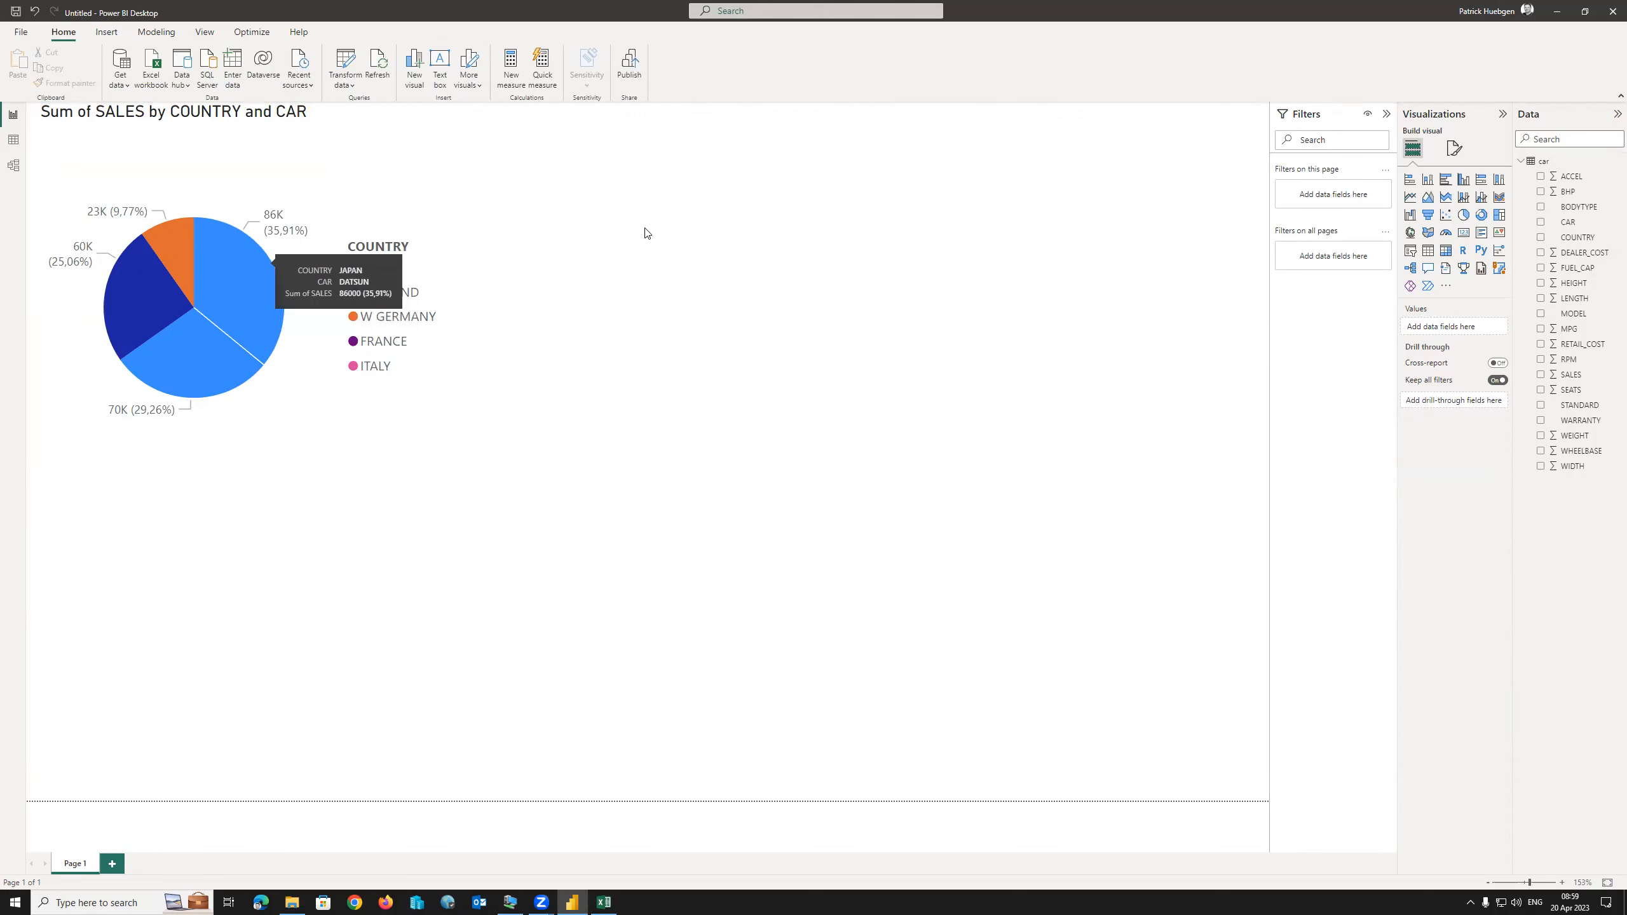
left_click(251, 270)
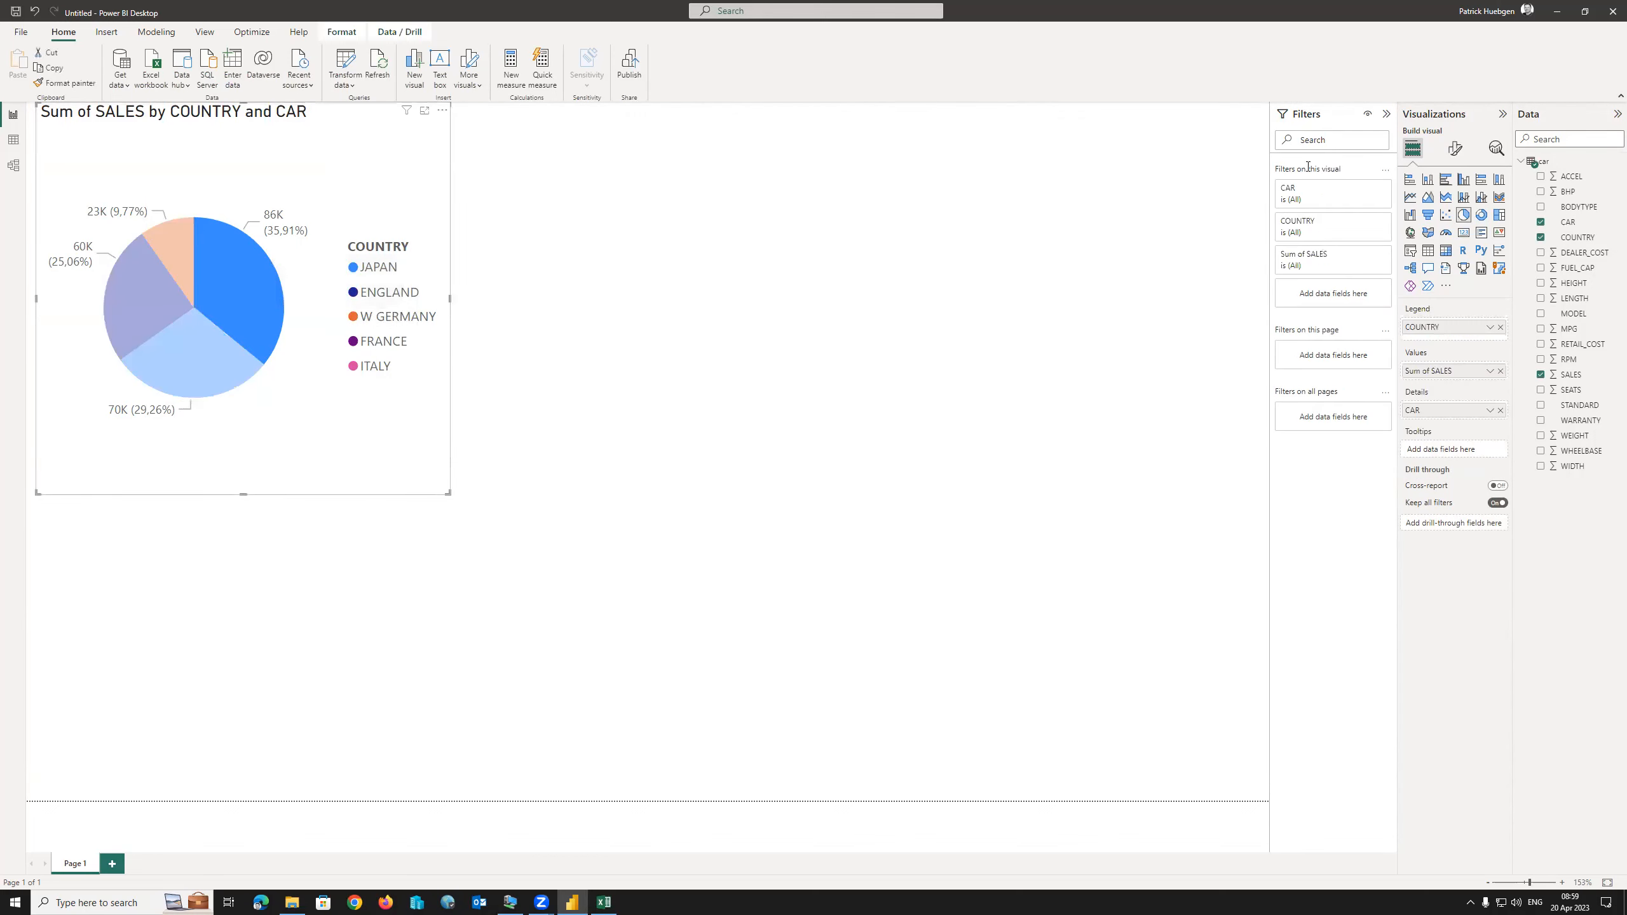
left_click(1410, 179)
left_click(546, 319)
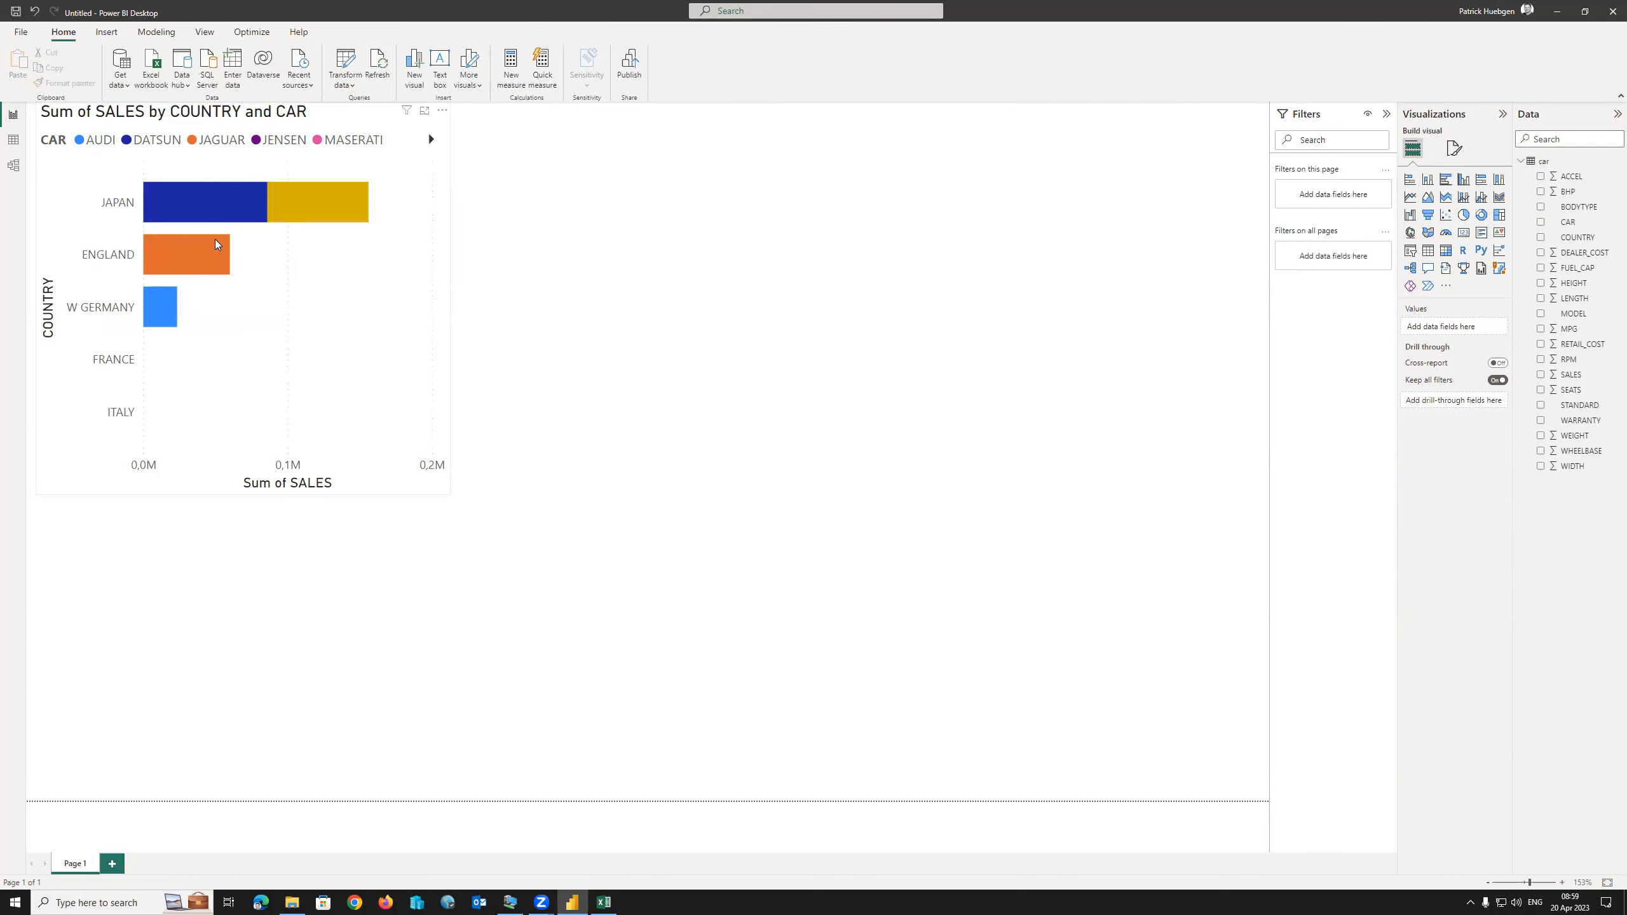
left_click(106, 32)
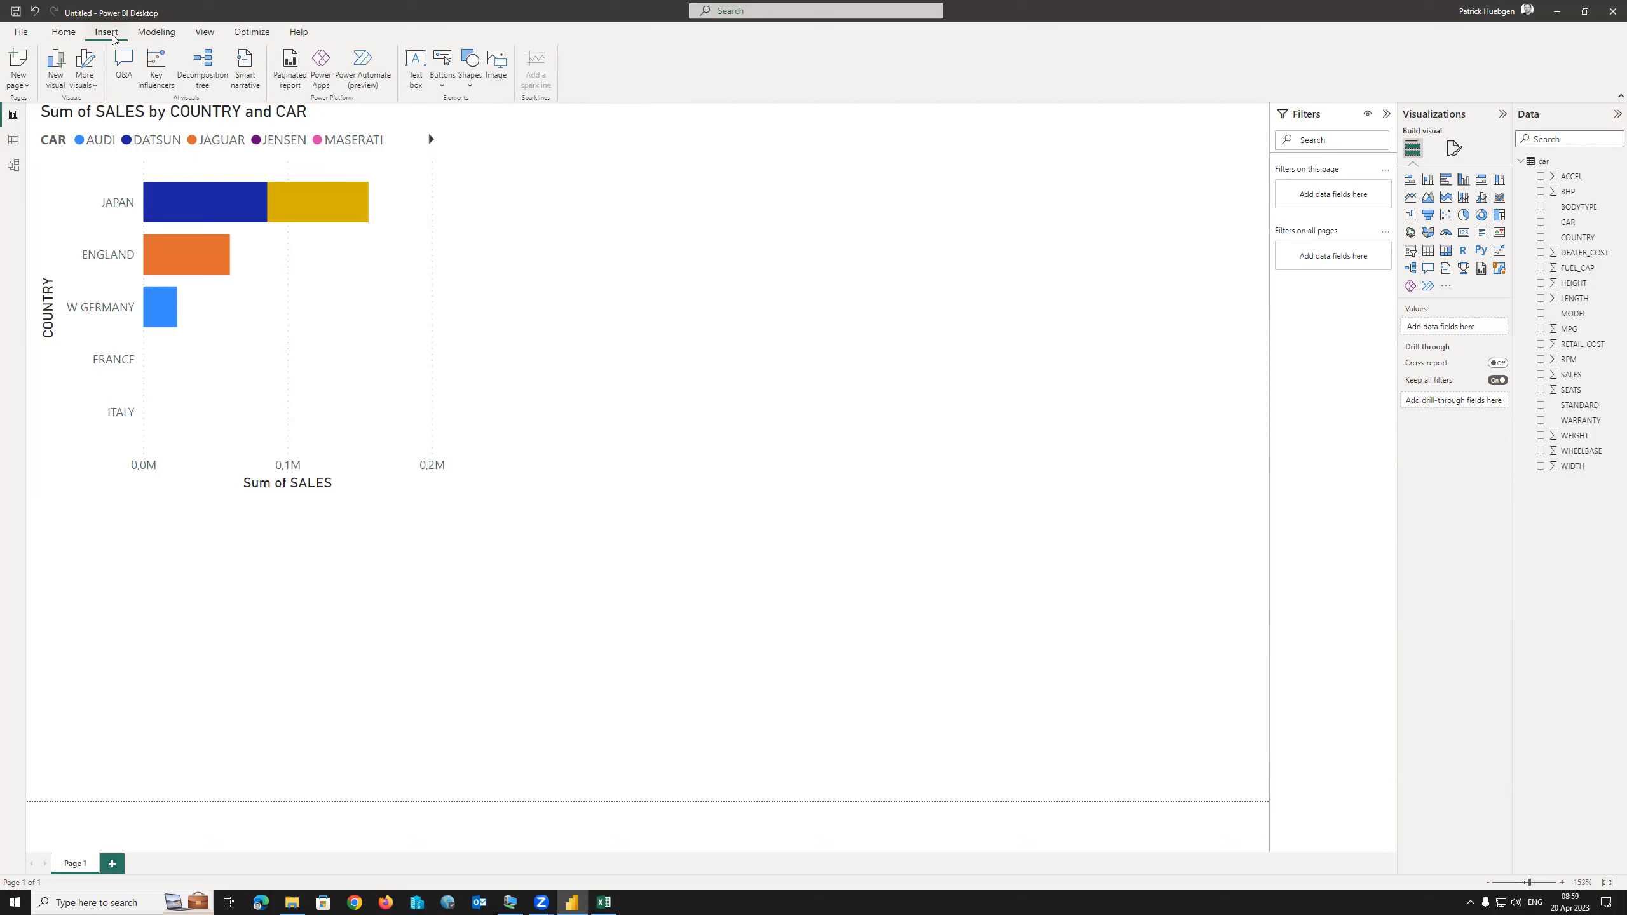
Insert a new pie chart showing Sum of SALES with BODYTYPE as legend.
left_click(55, 64)
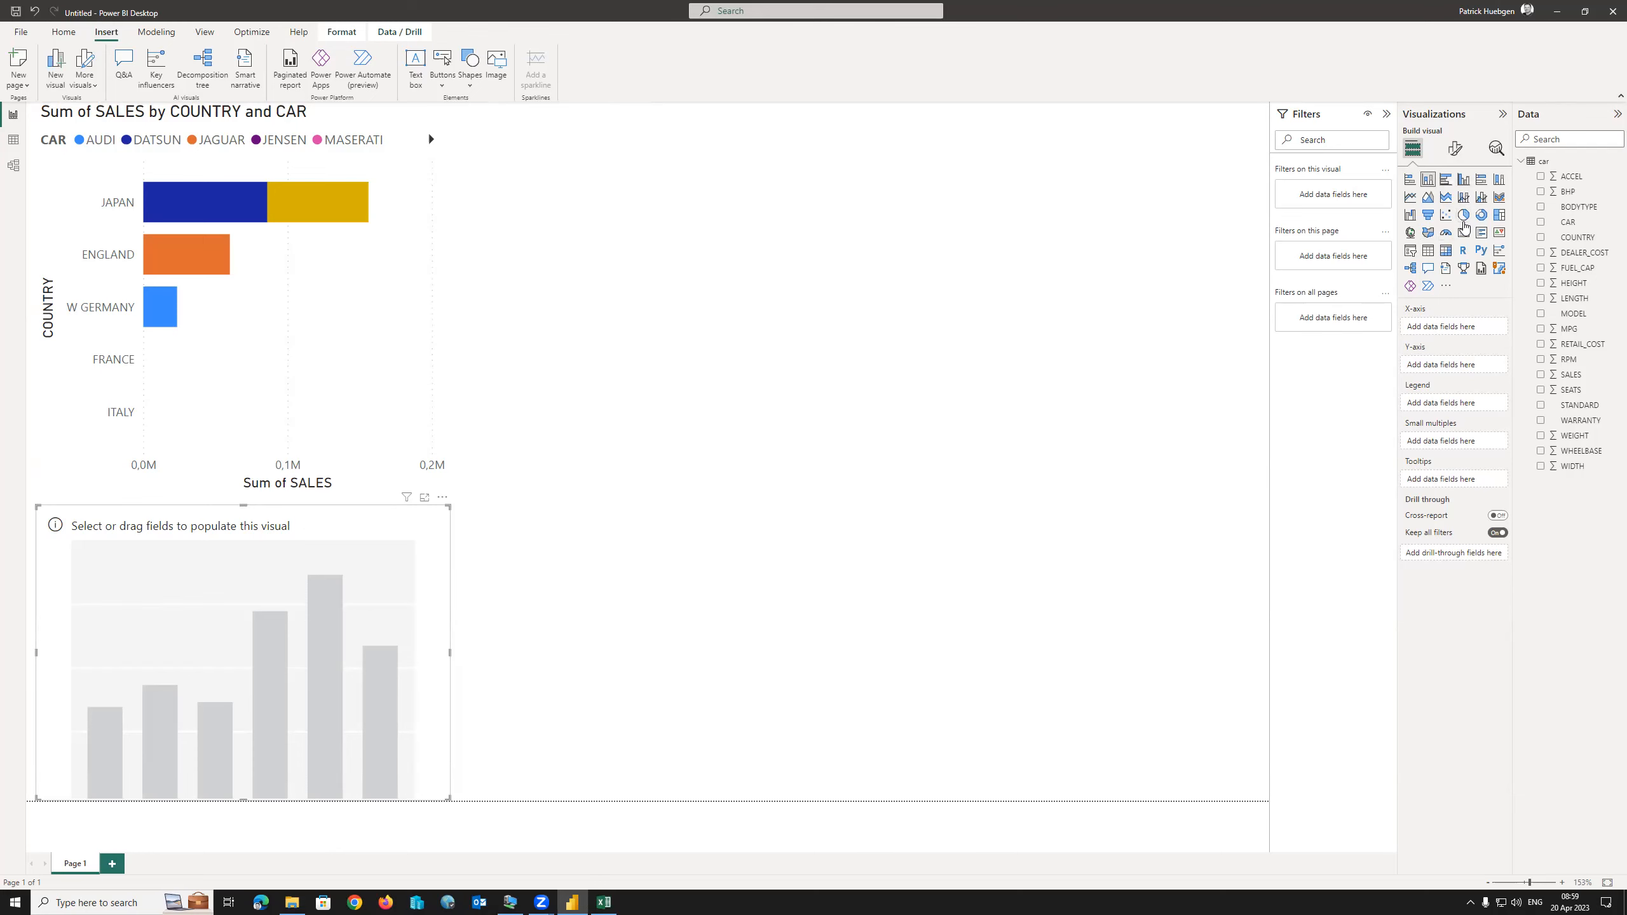
left_click(1464, 216)
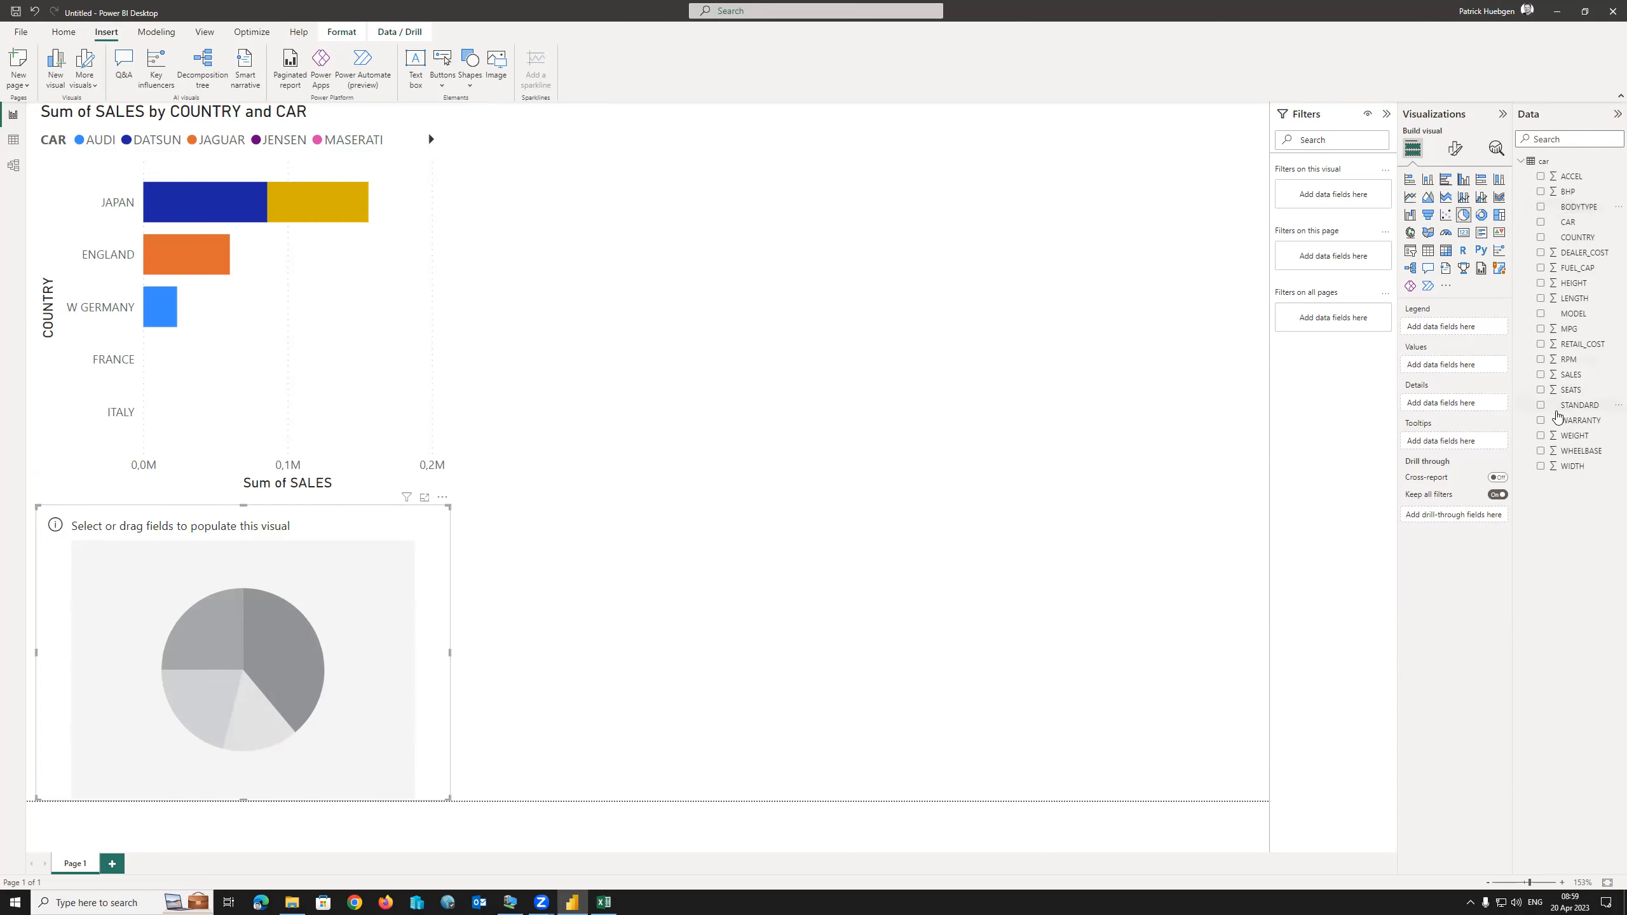
left_click(1541, 208)
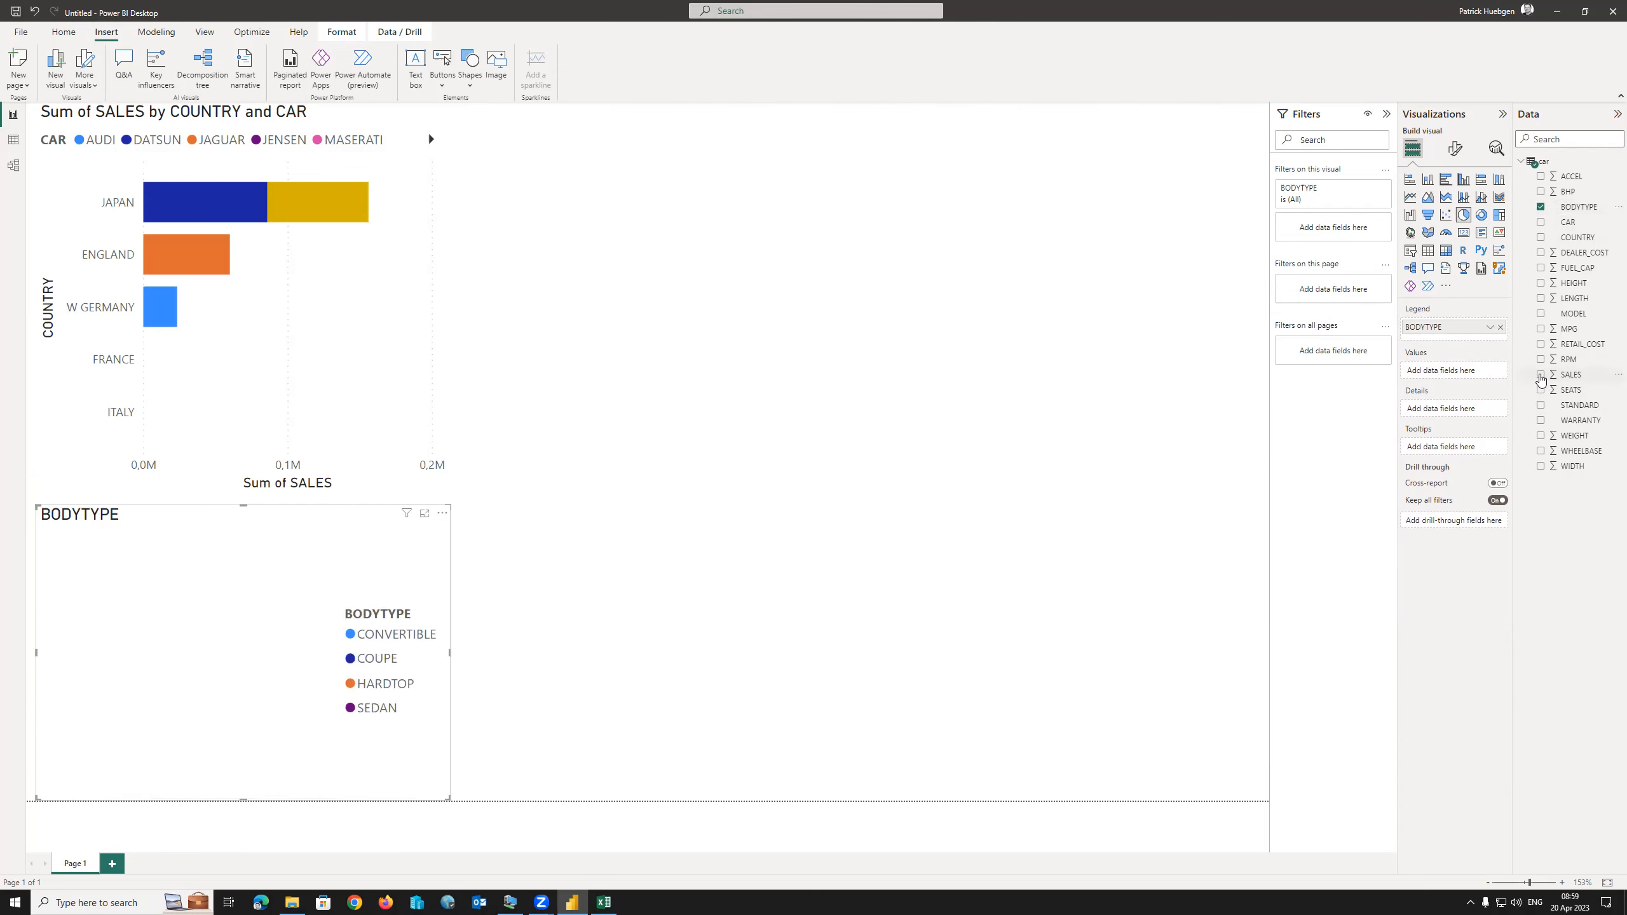
left_click(1541, 376)
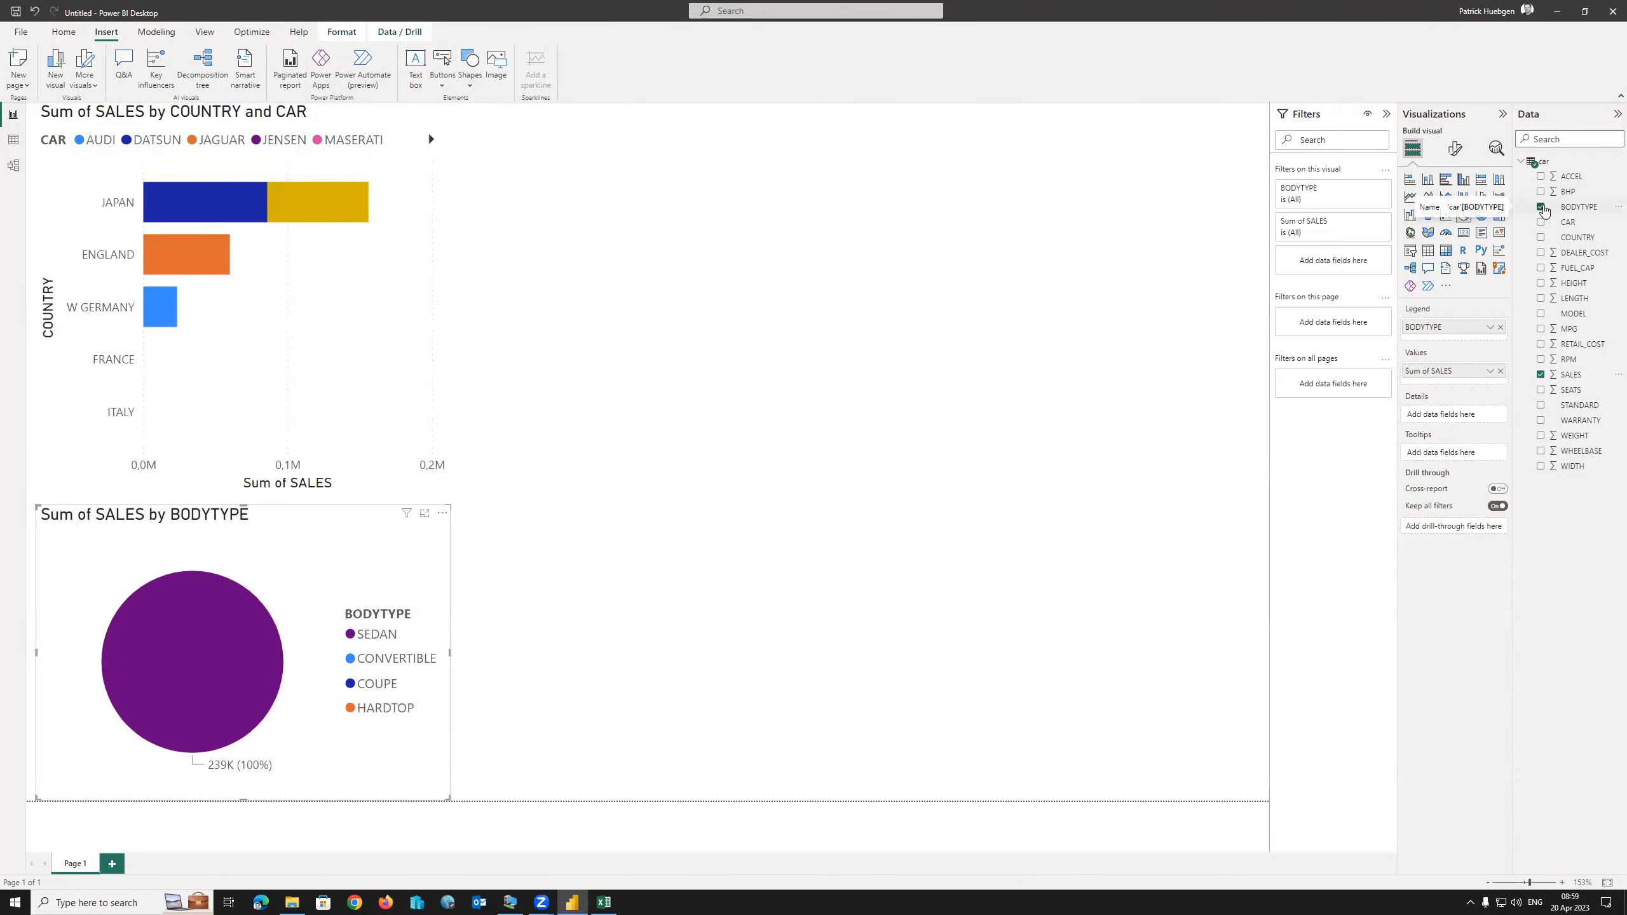
Replace BODYTYPE with MODEL, then move the pie beside the bar chart and enlarge it.
left_click(1541, 207)
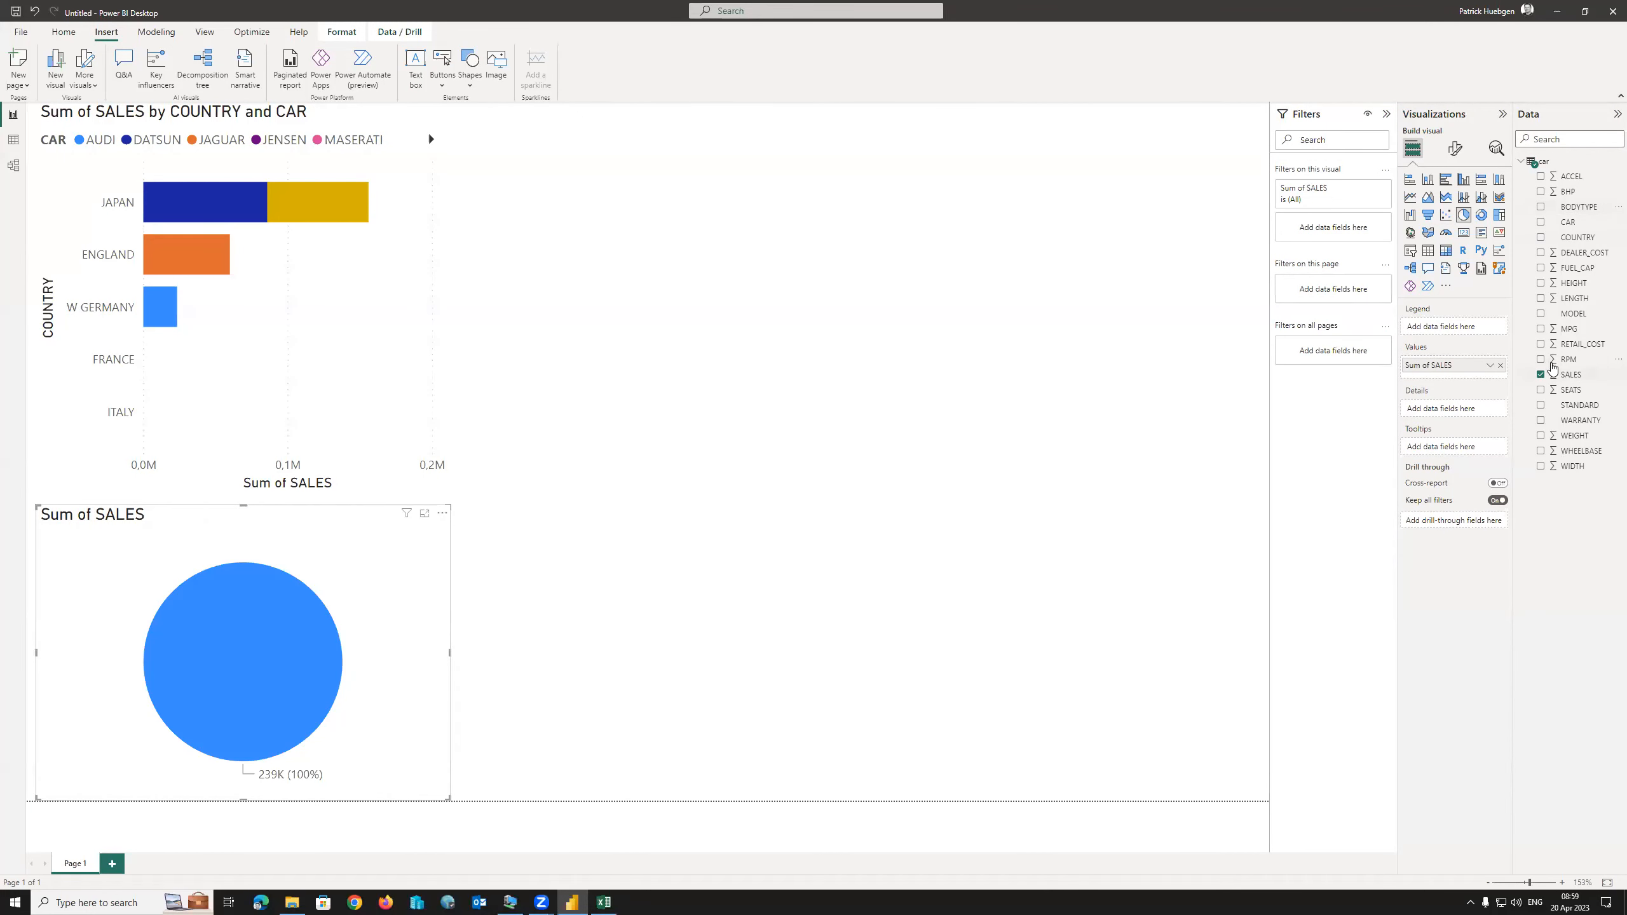
left_click(1542, 320)
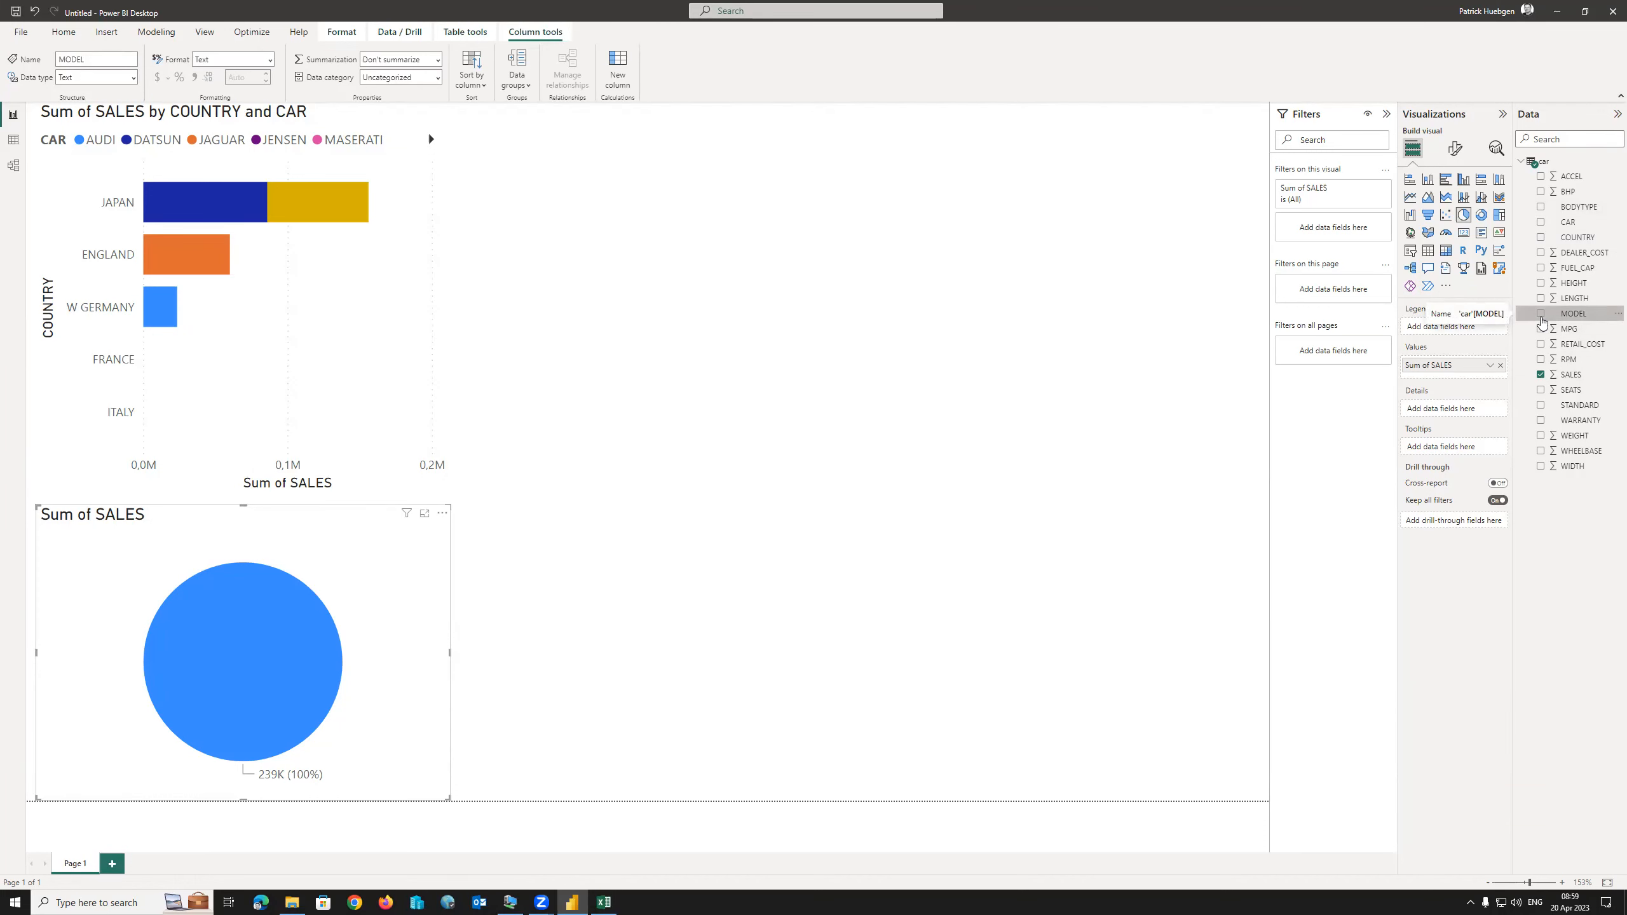
left_click(1542, 315)
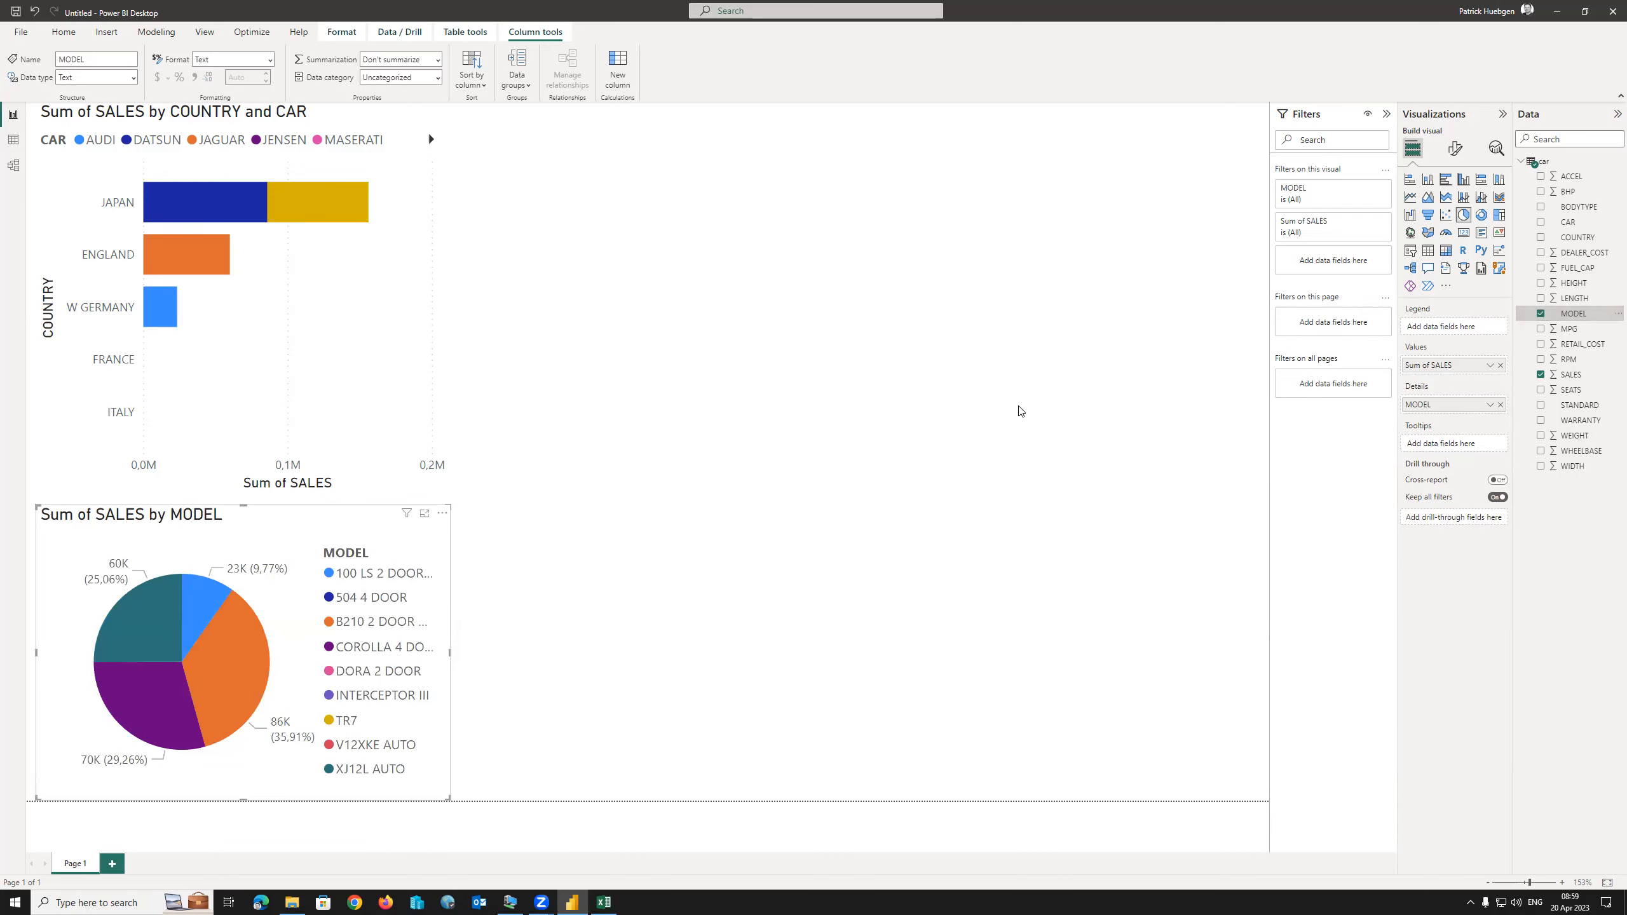
left_click_drag(354, 516, 758, 113)
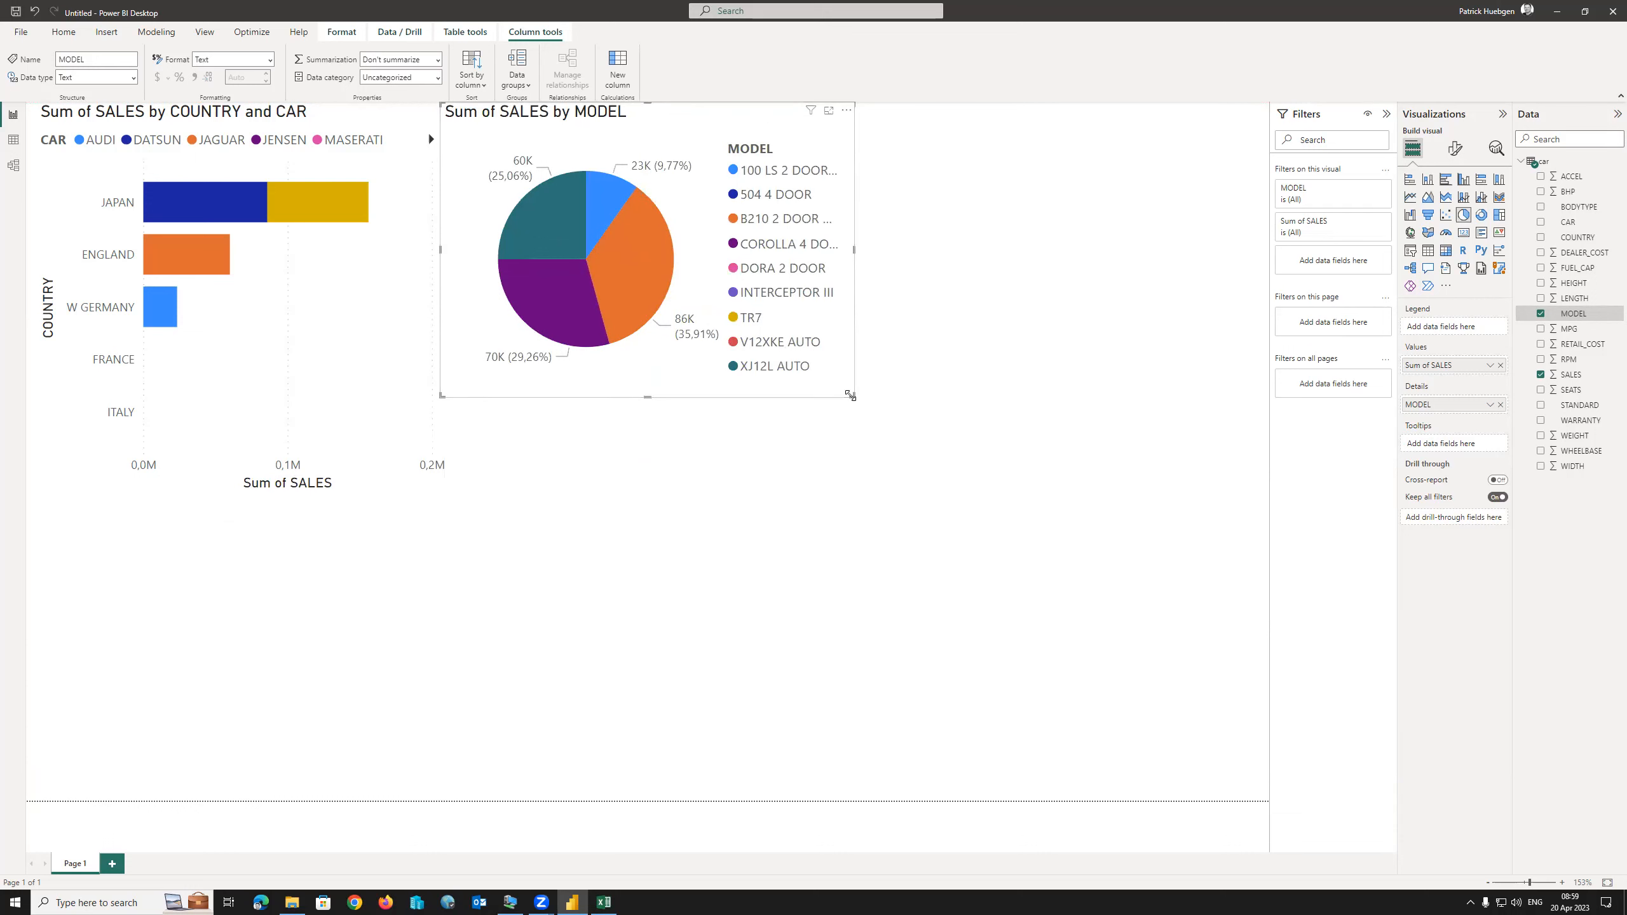
left_click_drag(852, 395, 899, 493)
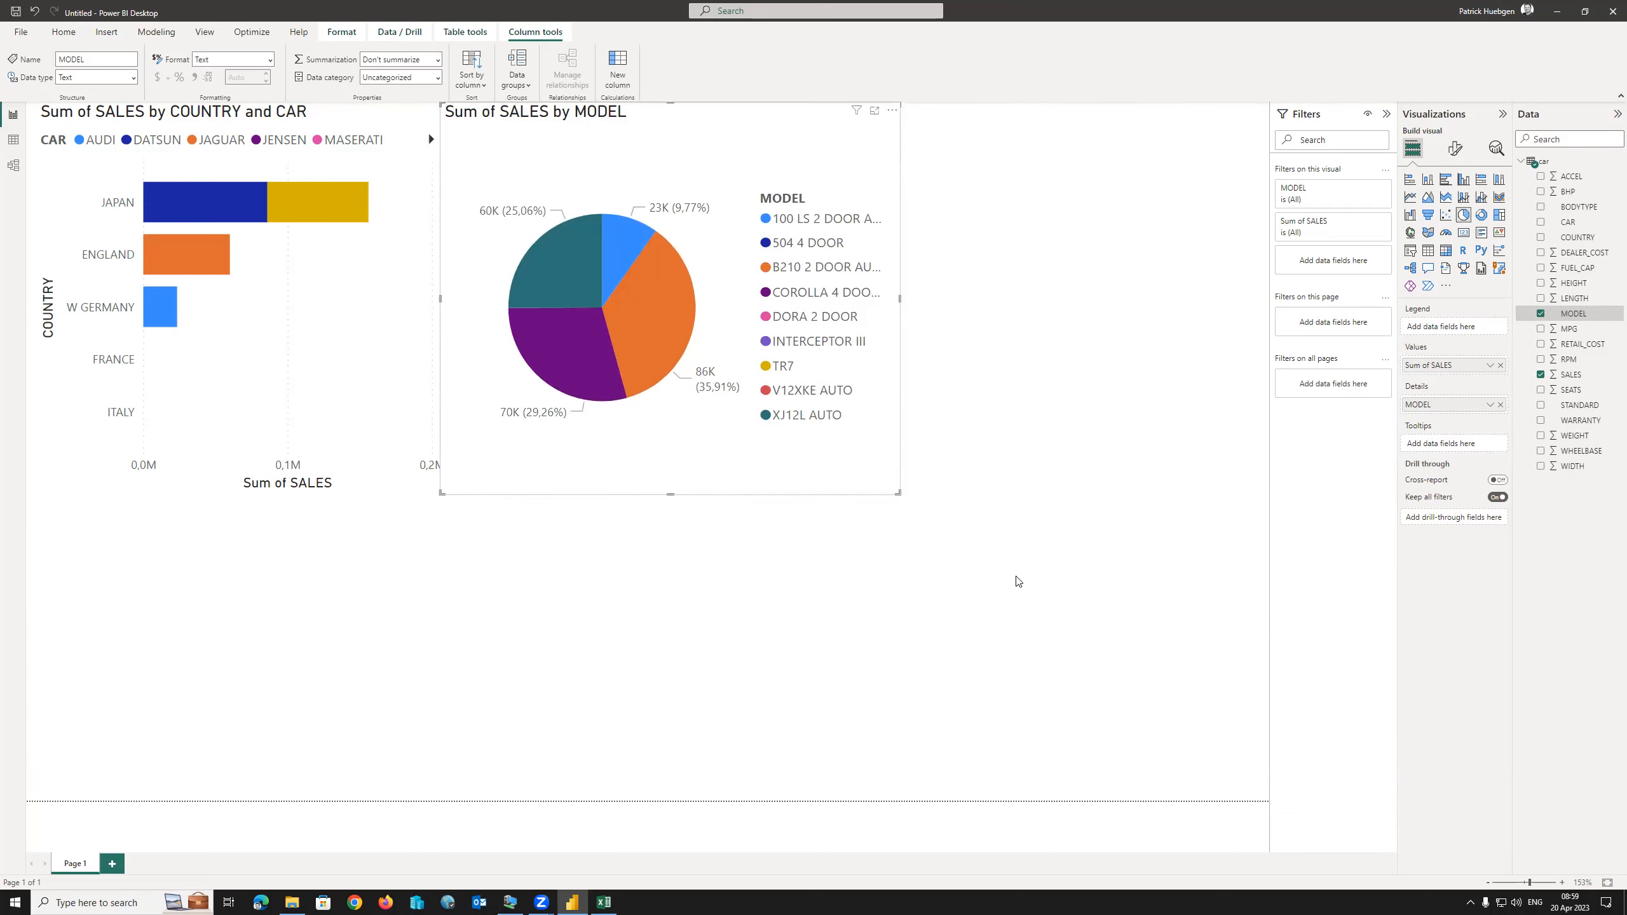